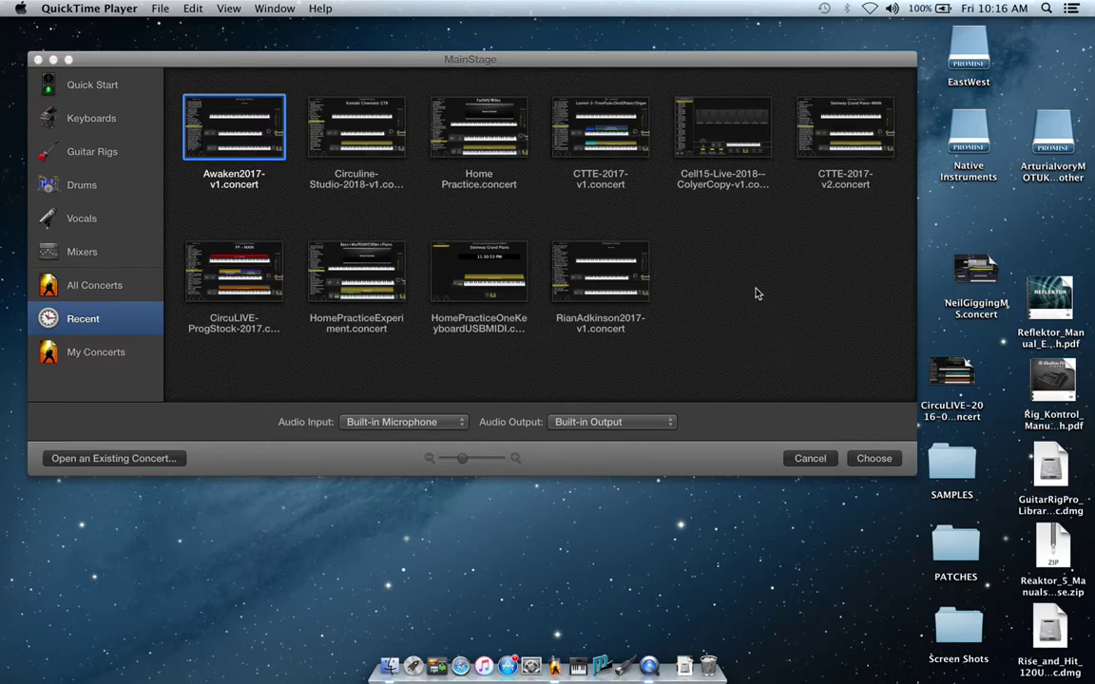
Step: Open the Awaken2017-v1 concert from the recent concerts
{"action": "left_click_drag", "start_coordinate": [369, 64], "coordinate": [413, 185]}
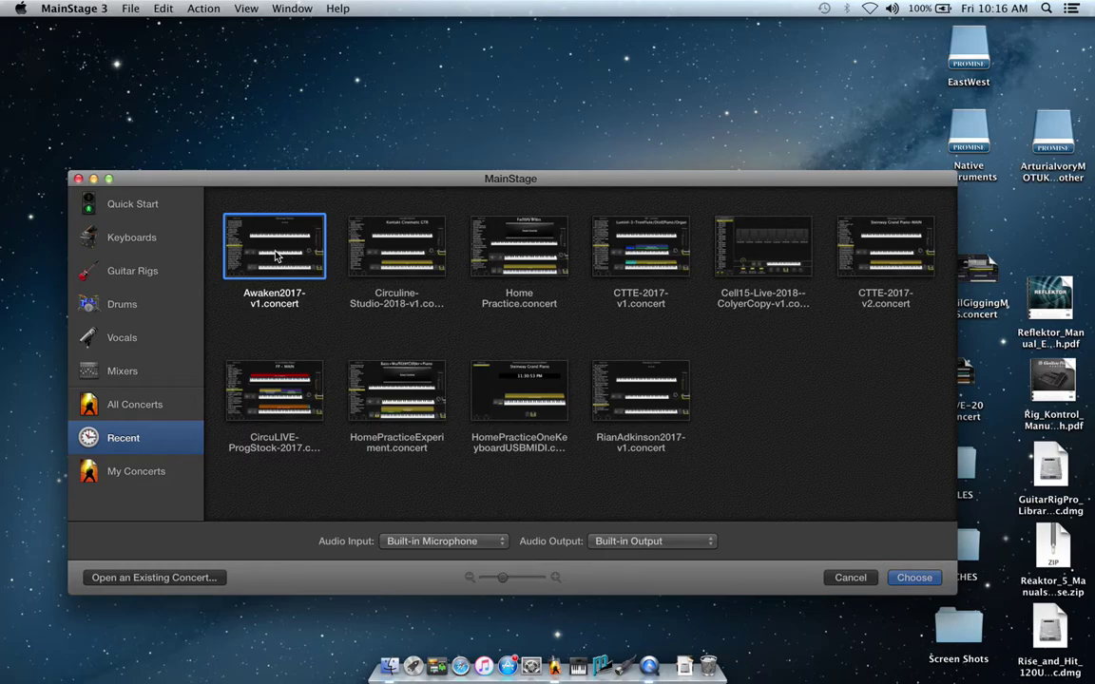
{"action": "left_click", "coordinate": [395, 235]}
{"action": "left_click", "coordinate": [662, 258]}
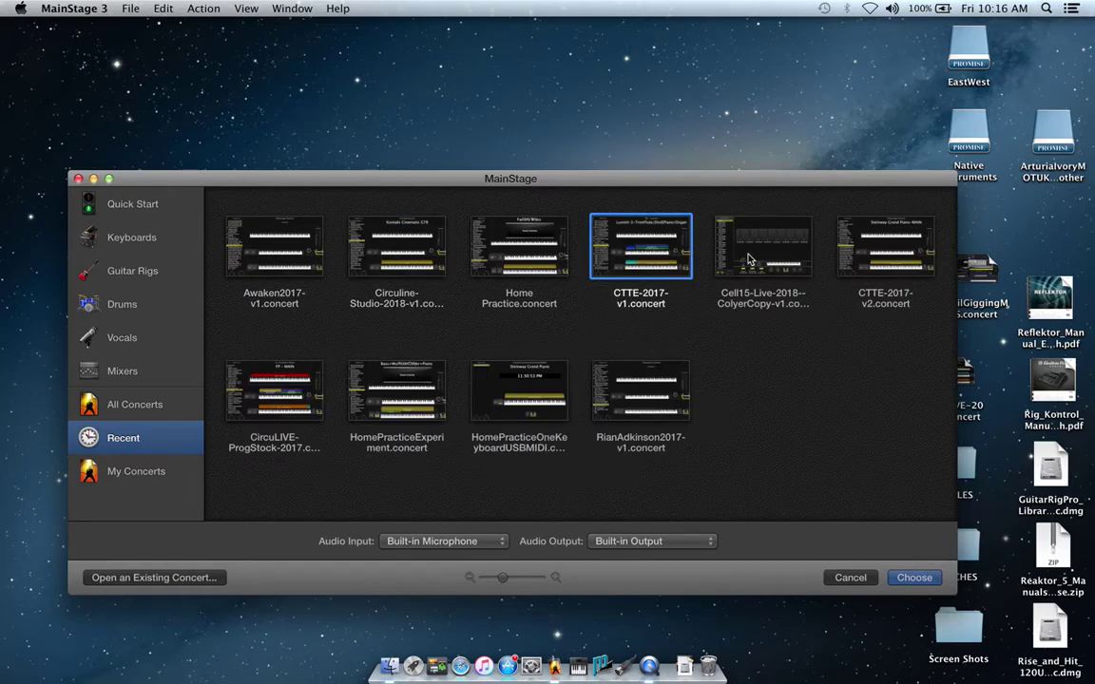
{"action": "left_click", "coordinate": [749, 258]}
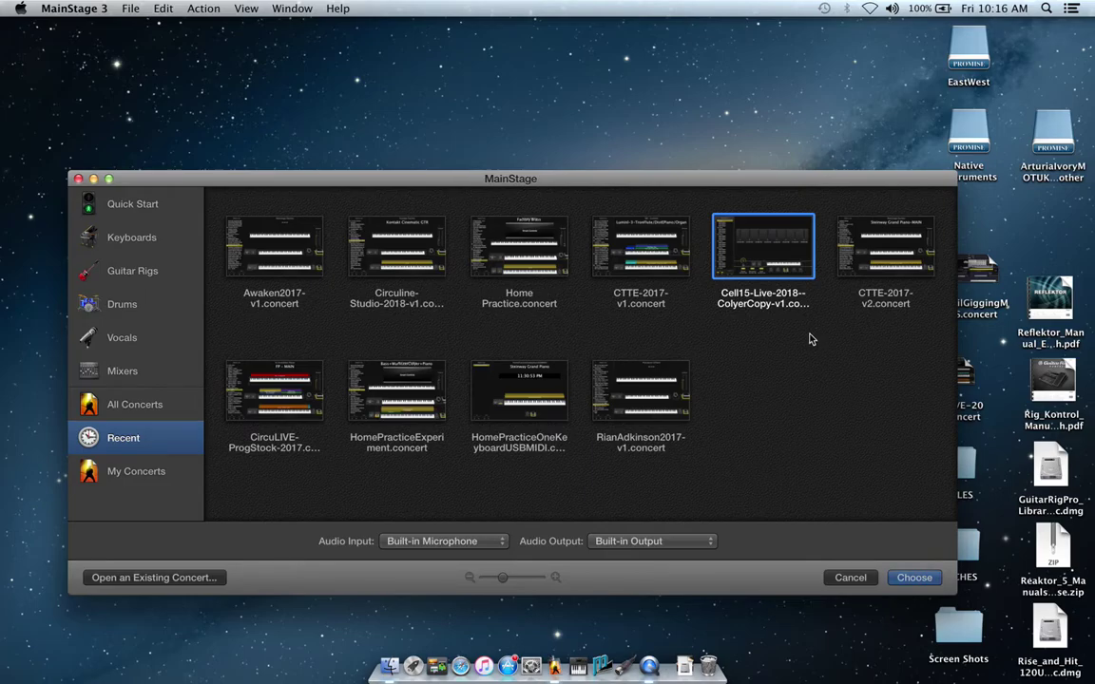
{"action": "left_click", "coordinate": [653, 418]}
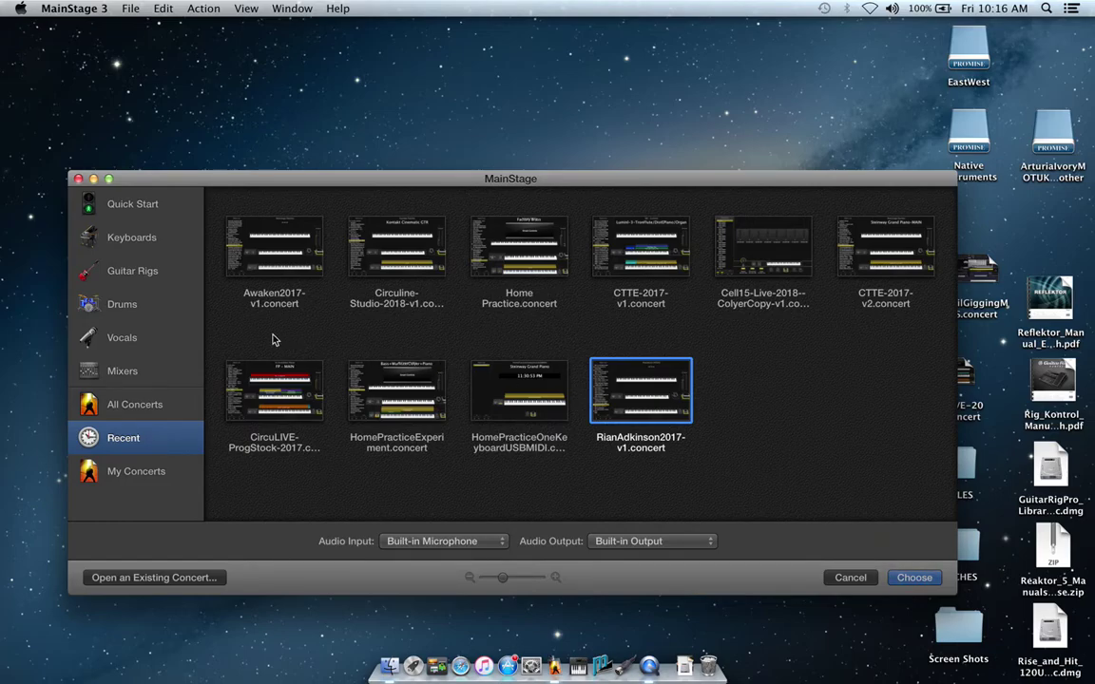
{"action": "left_click", "coordinate": [273, 266]}
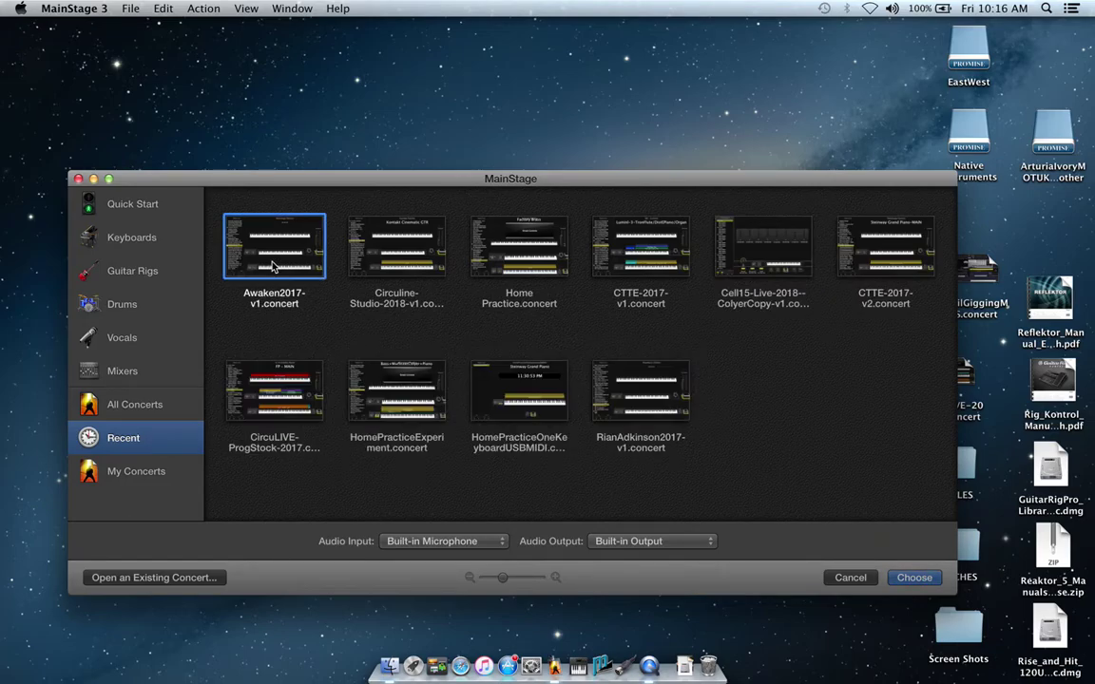
{"action": "left_click", "coordinate": [911, 578]}
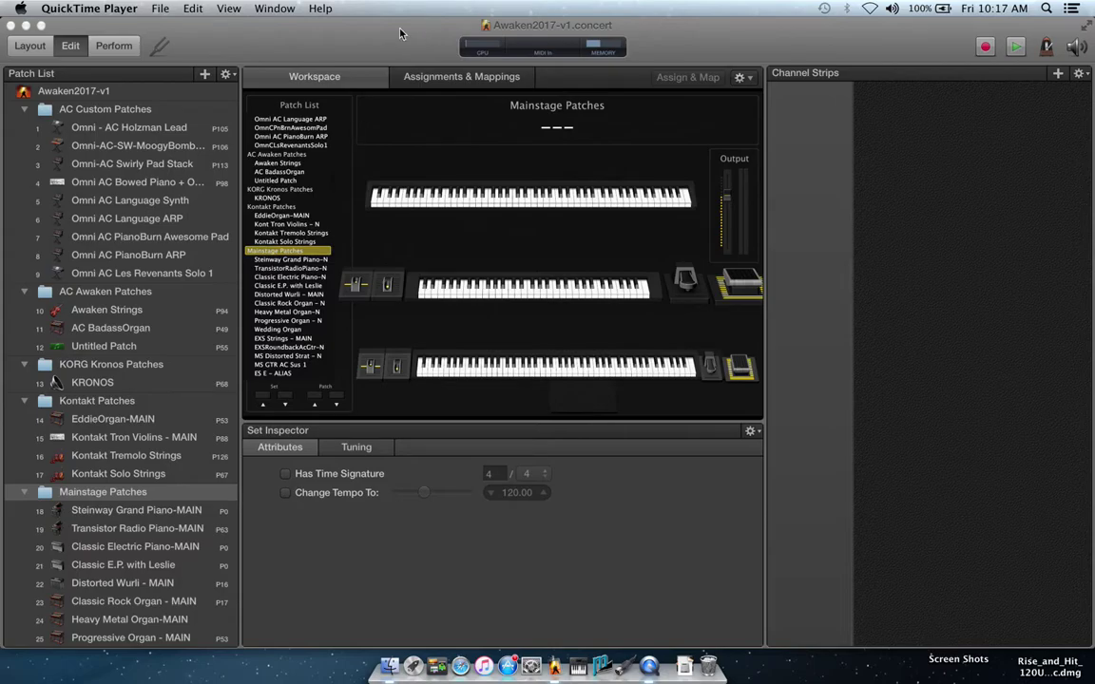
Step: Collapse the AC Custom, AC Awaken, KORG Kronos, Kontakt, Mainstage and ROLI Patches sets in the patch list
{"action": "left_click", "coordinate": [265, 48]}
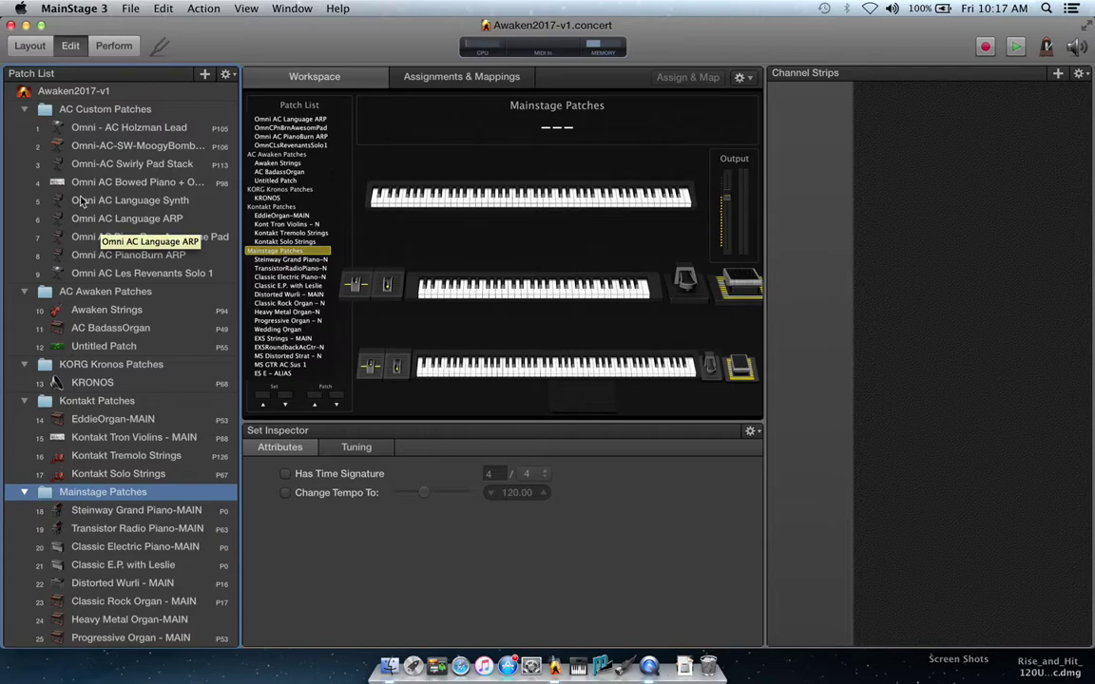
{"action": "left_click", "coordinate": [23, 109]}
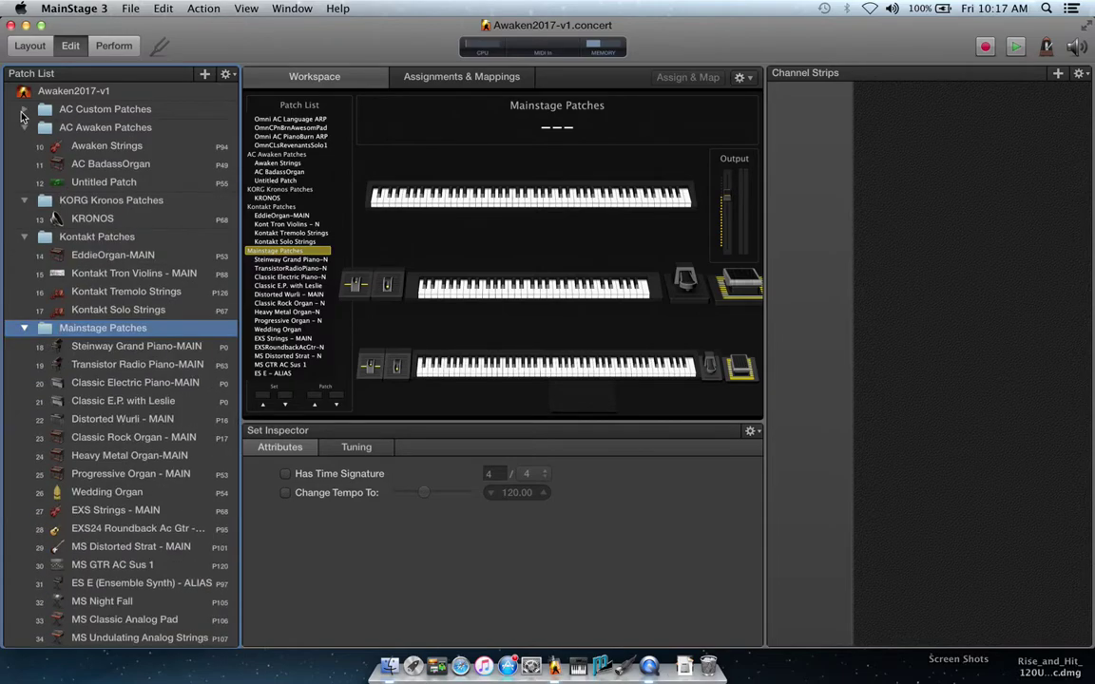
{"action": "left_click", "coordinate": [23, 124]}
{"action": "left_click", "coordinate": [23, 147]}
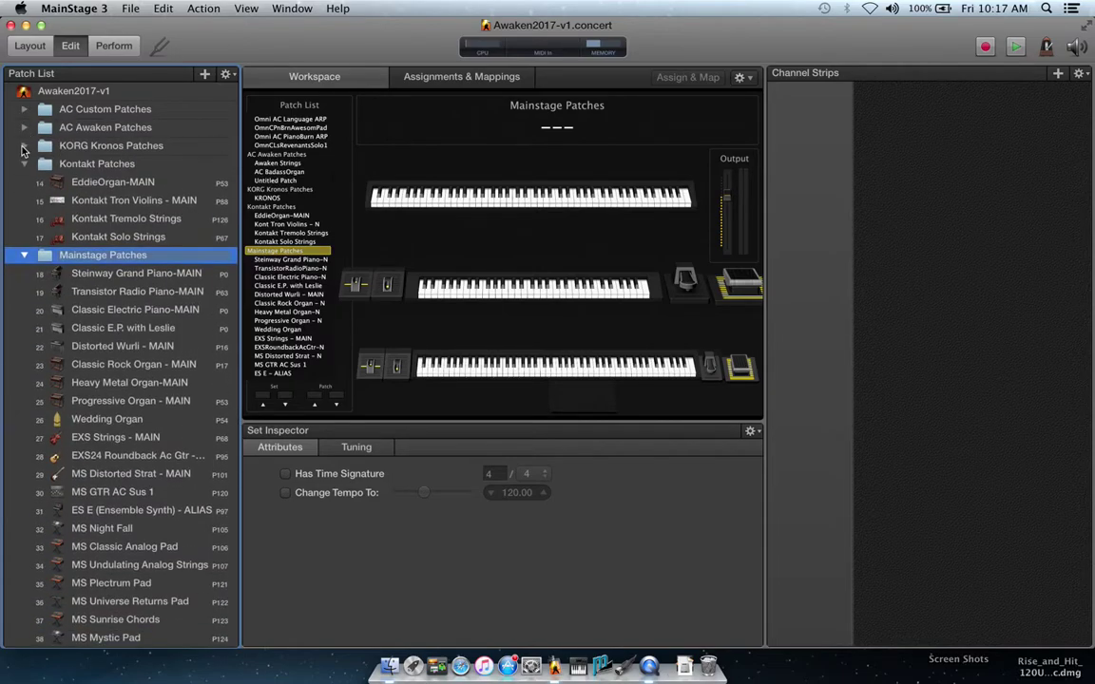
{"action": "left_click", "coordinate": [24, 164]}
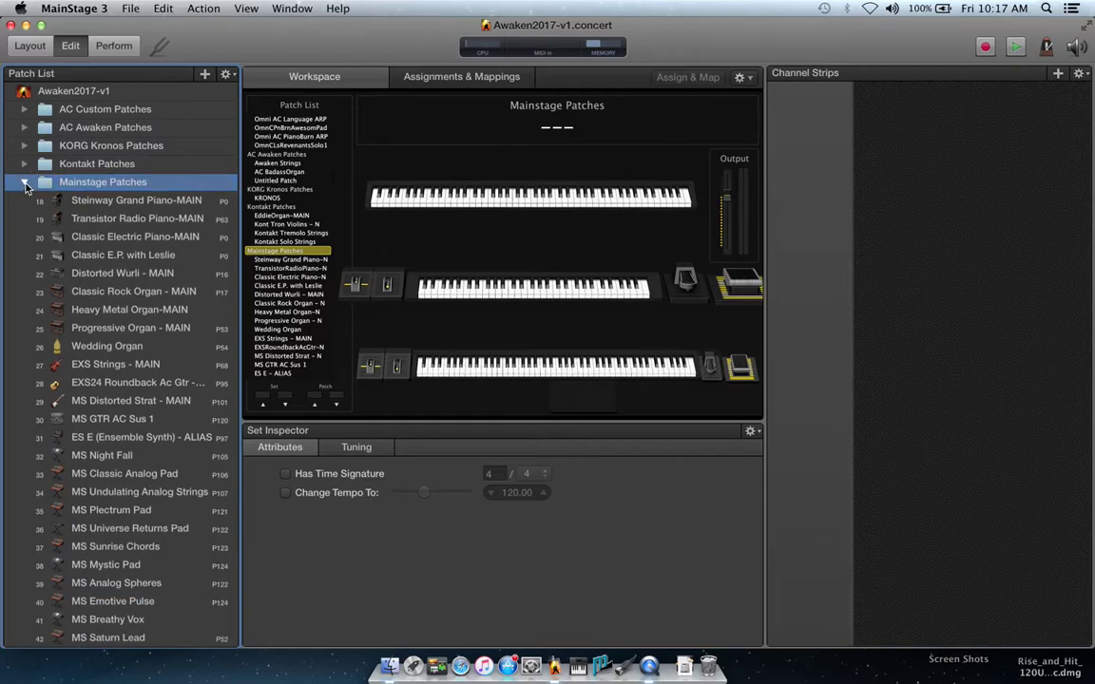
{"action": "left_click", "coordinate": [24, 183]}
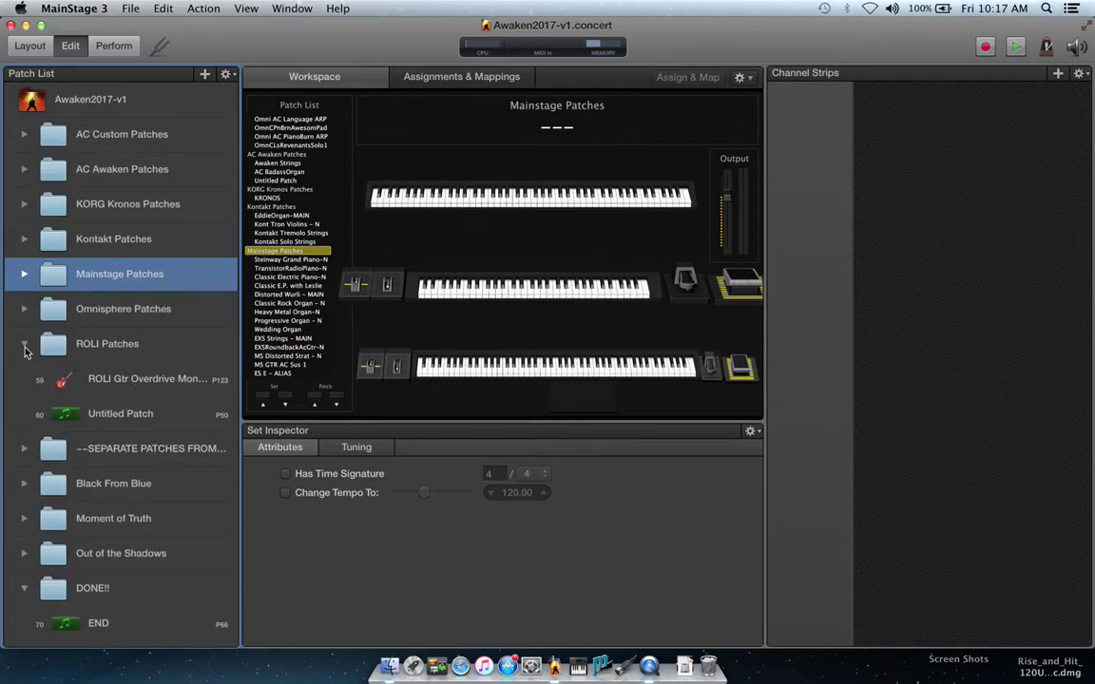
{"action": "left_click", "coordinate": [25, 350]}
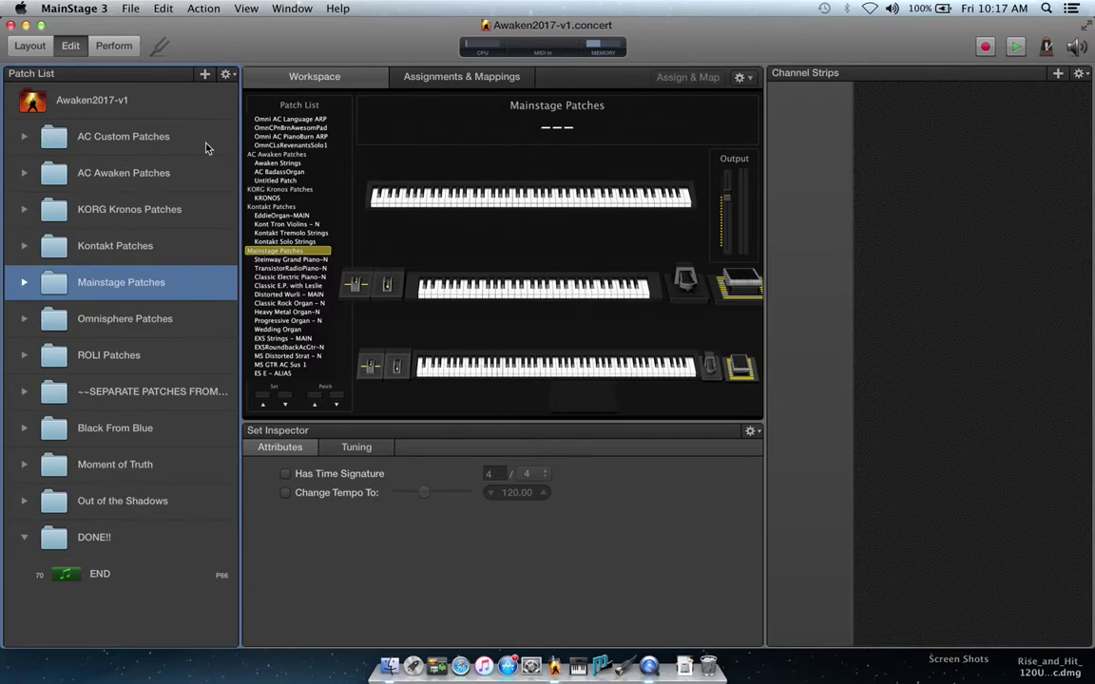
{"action": "left_click", "coordinate": [232, 76]}
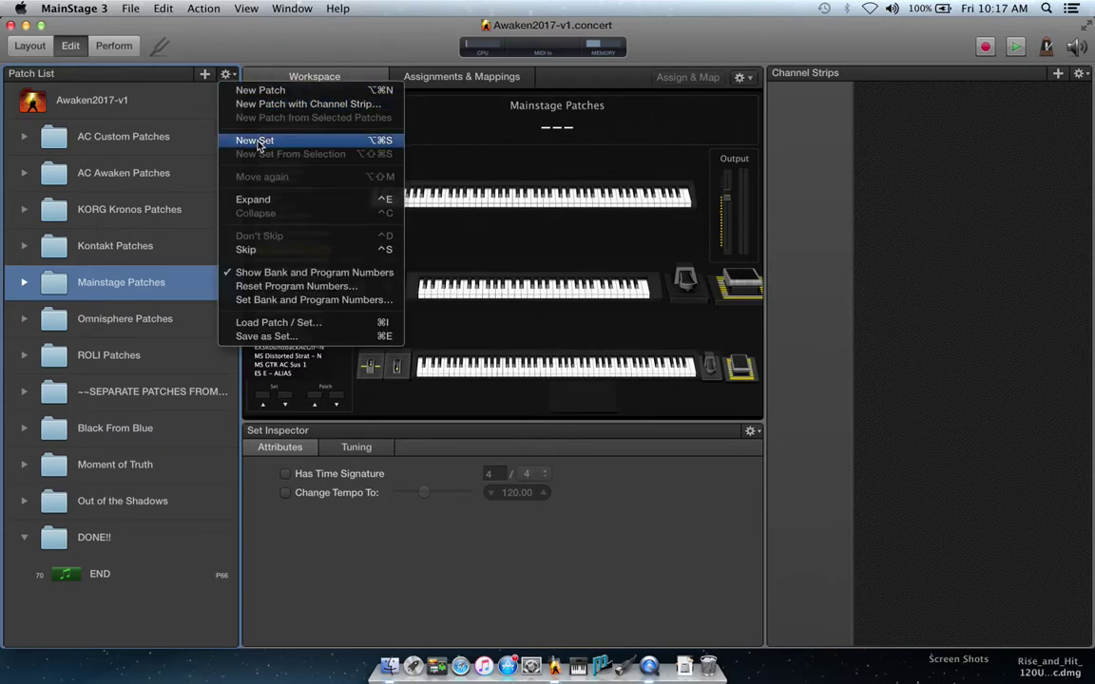
{"action": "left_click", "coordinate": [171, 99]}
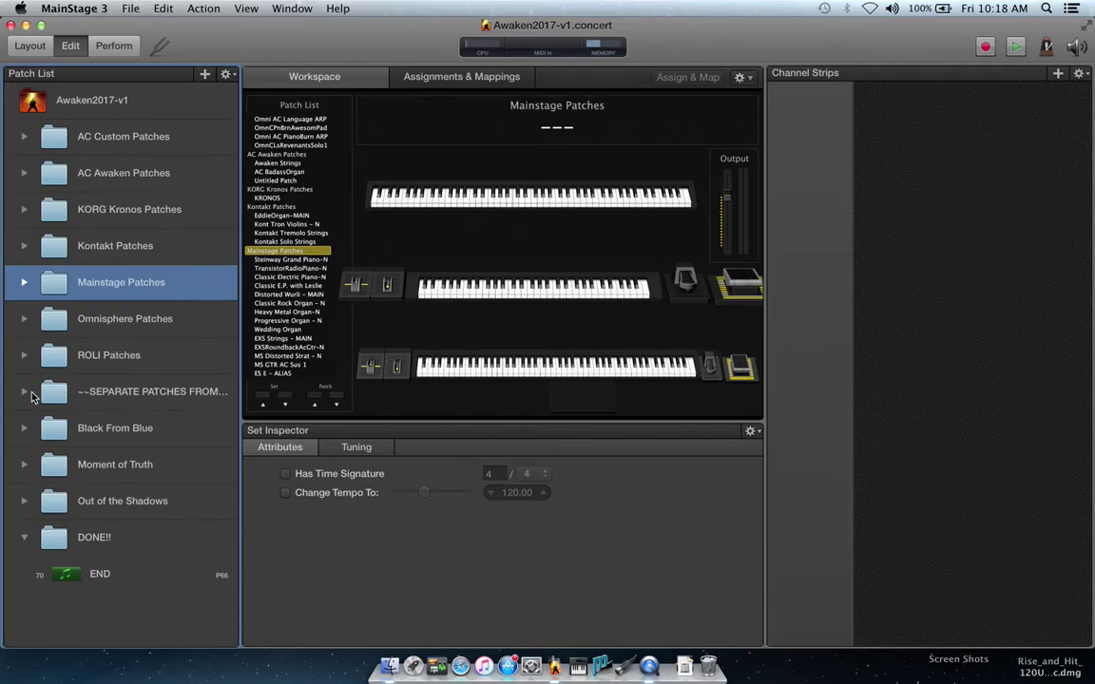
Step: Expand the Black From Blue set, review its patches from BFB - Intro Sample to BFB-8.) Outro UNISON, and collapse it
{"action": "left_click", "coordinate": [92, 392]}
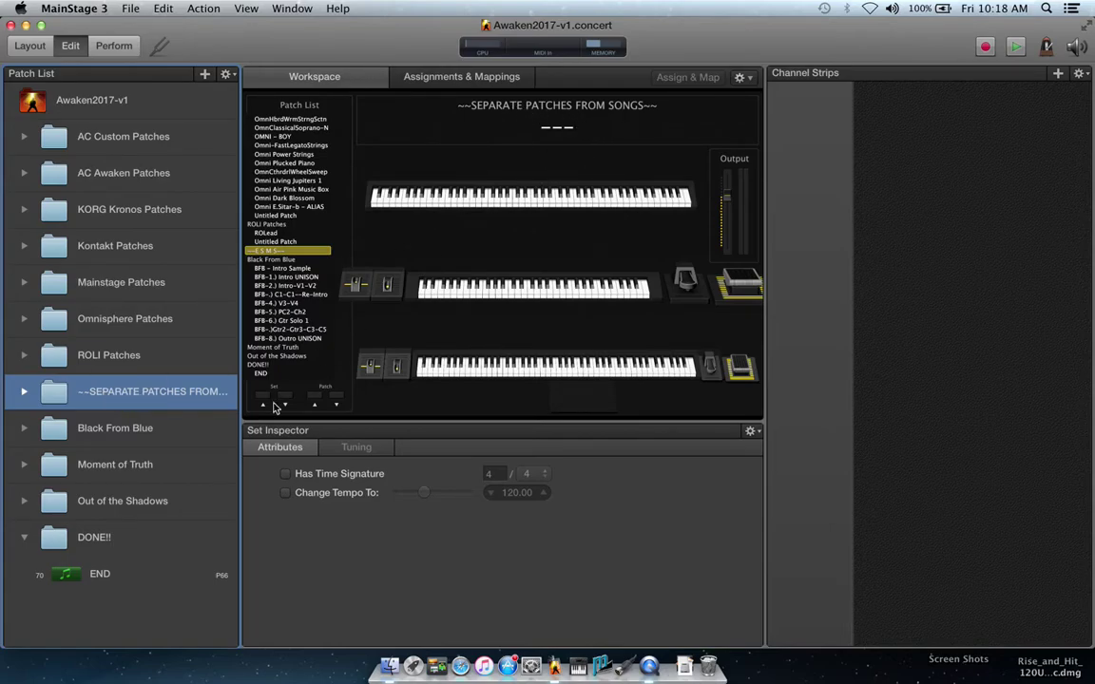
{"action": "left_click", "coordinate": [24, 429]}
{"action": "left_click", "coordinate": [119, 314]}
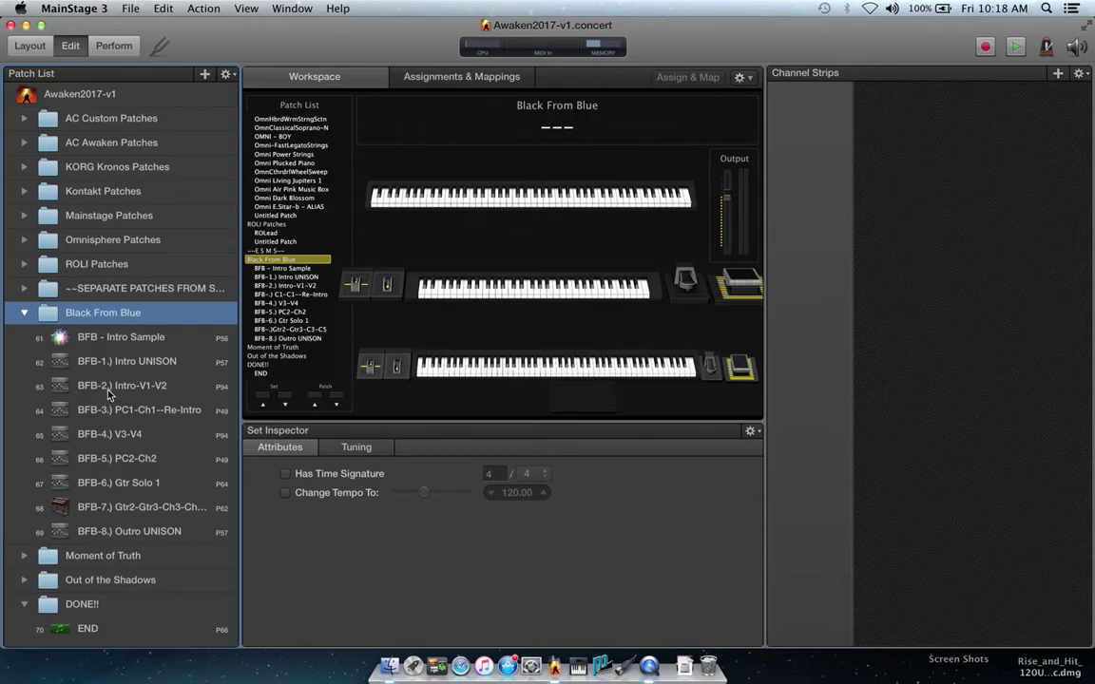
{"action": "left_click", "coordinate": [159, 344]}
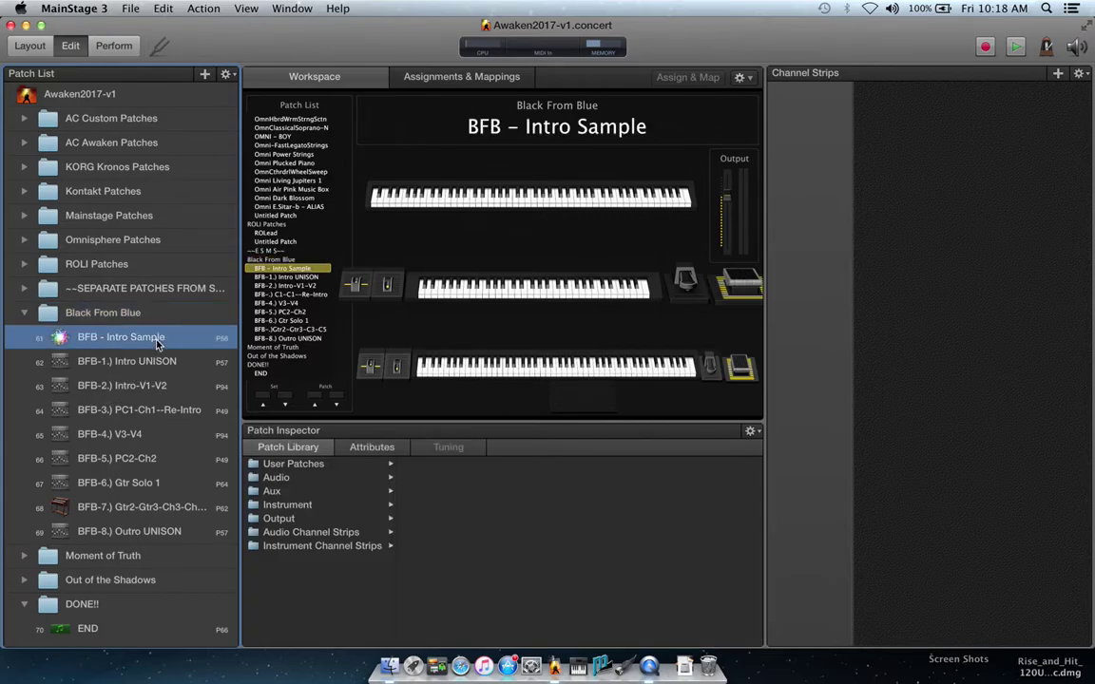
{"action": "key", "text": "Down"}
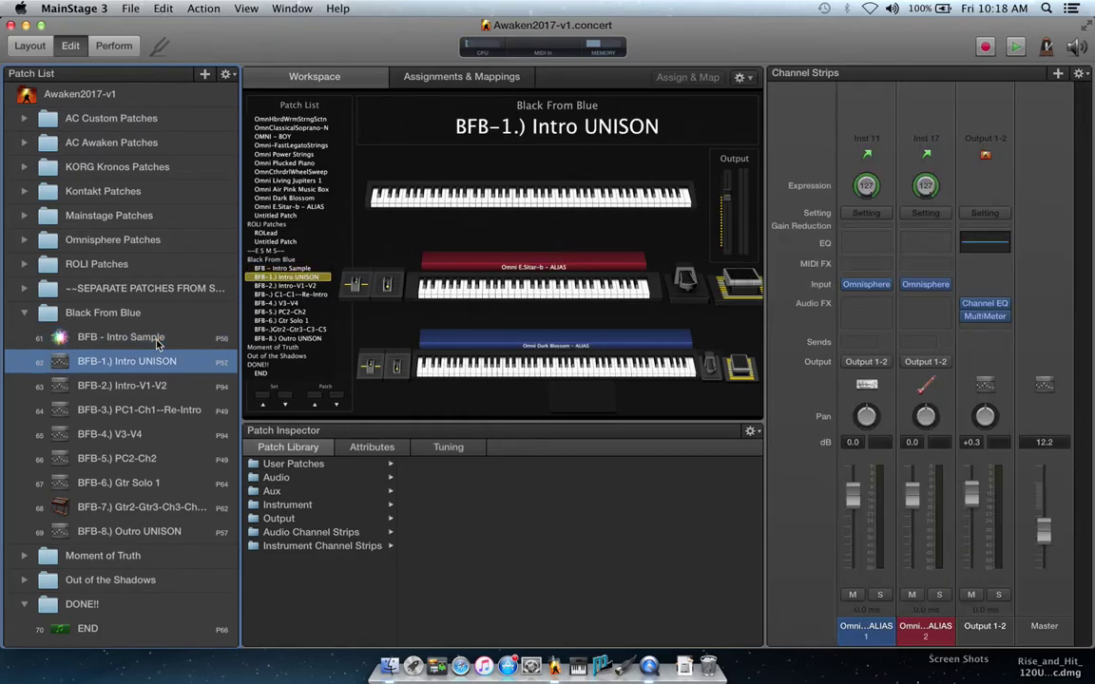
{"action": "key", "text": "Down"}
{"action": "key", "text": "Down"}
{"action": "key", "text": "Up"}
{"action": "key", "text": "Down"}
{"action": "key", "text": "Down"}
{"action": "key", "text": "Down"}
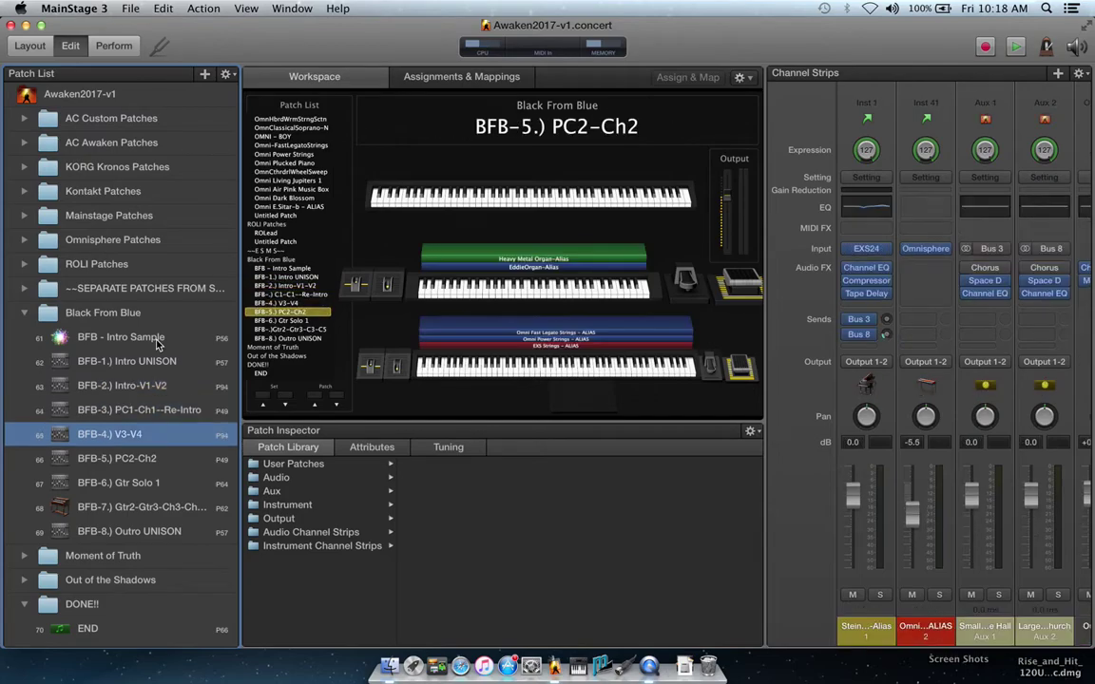
{"action": "key", "text": "Down"}
{"action": "key", "text": "Down"}
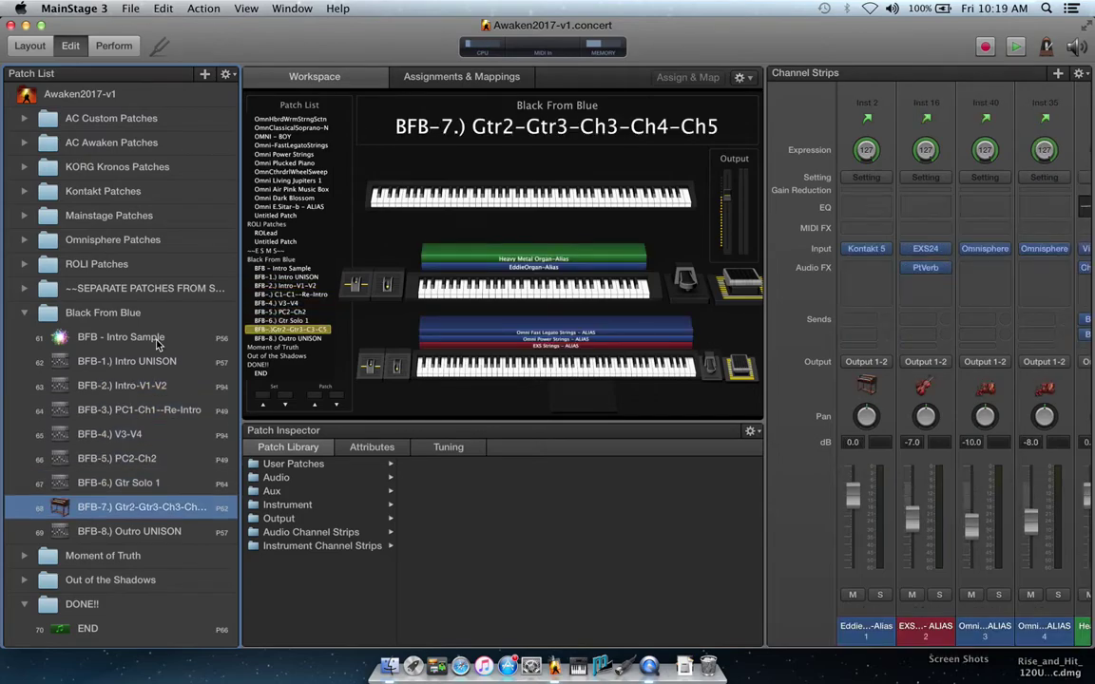
{"action": "key", "text": "Down"}
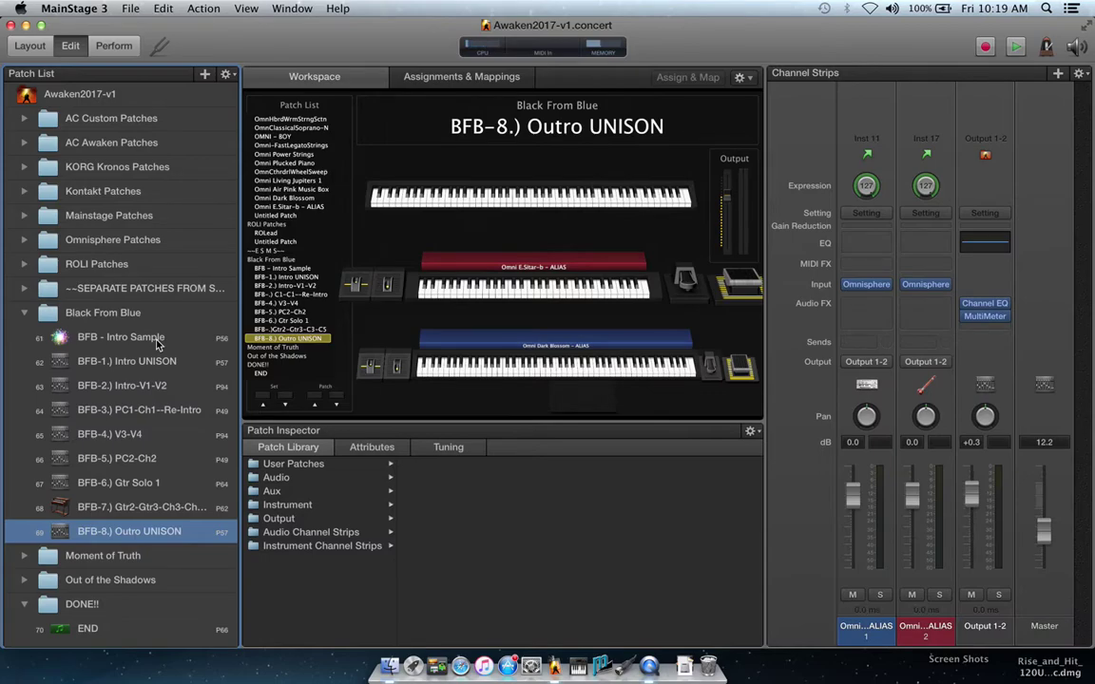
{"action": "left_click", "coordinate": [25, 314]}
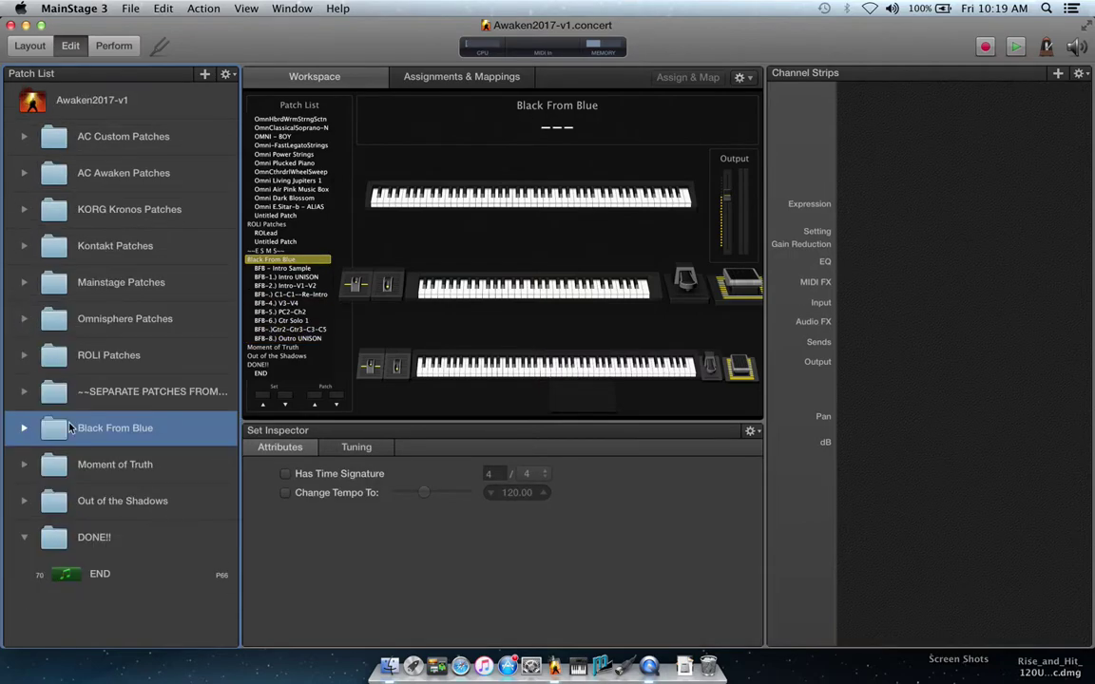
Step: Check the contents of the Moment of Truth and Black From Blue sets, leaving both collapsed
{"action": "left_click", "coordinate": [29, 469]}
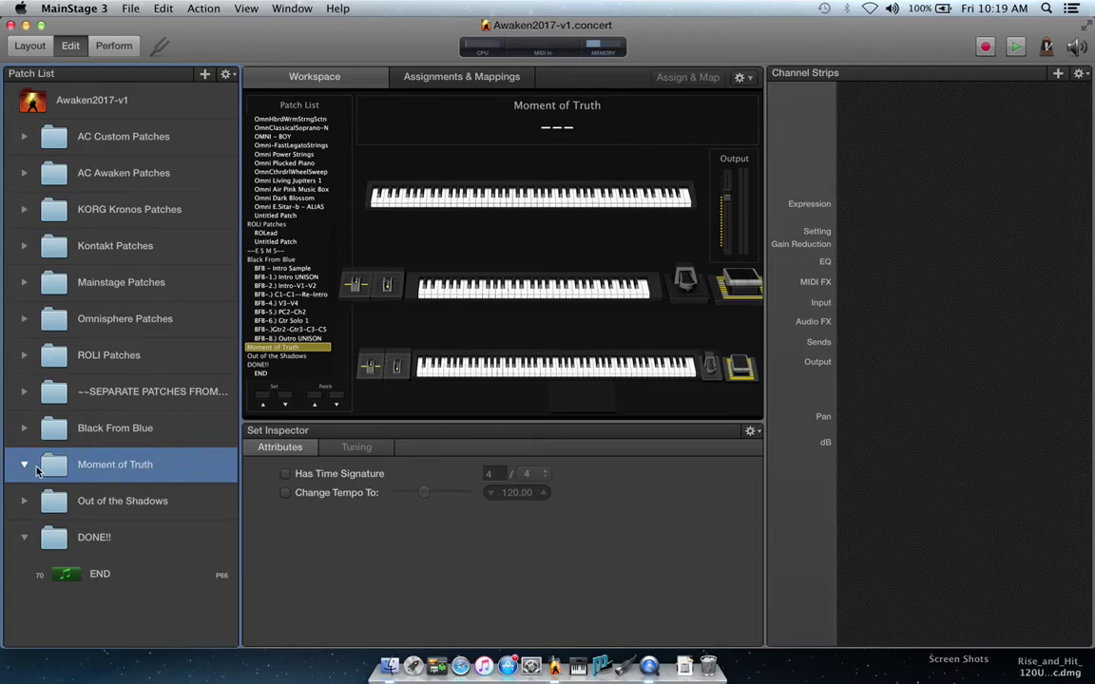
{"action": "left_click", "coordinate": [24, 465]}
{"action": "left_click", "coordinate": [24, 428]}
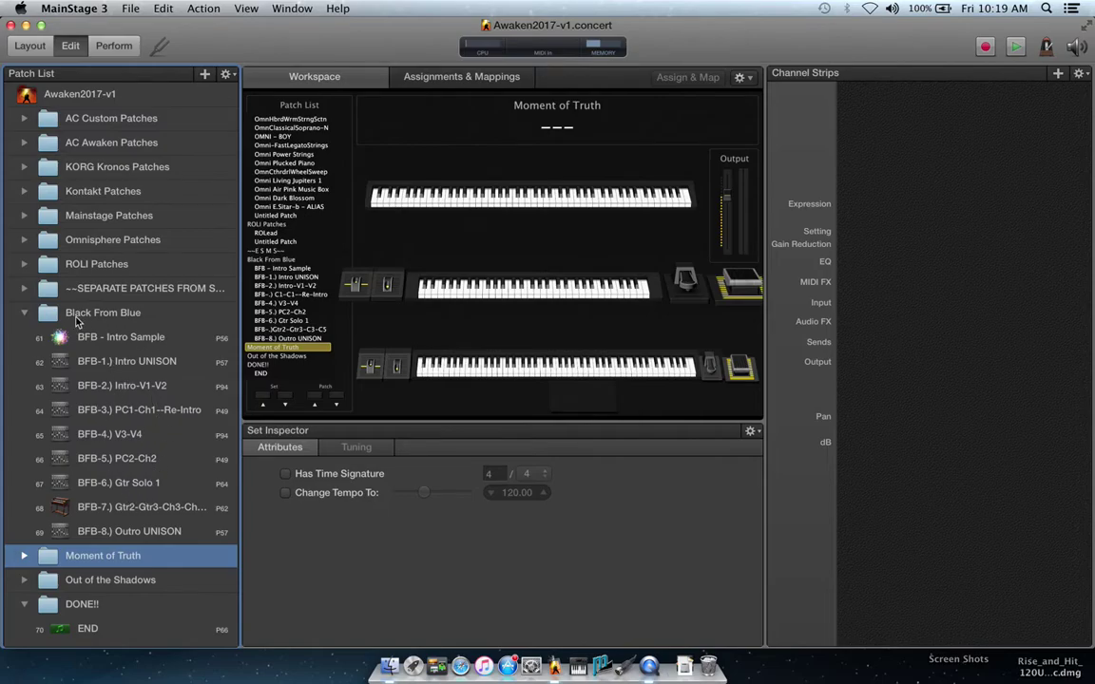
{"action": "left_click", "coordinate": [25, 315]}
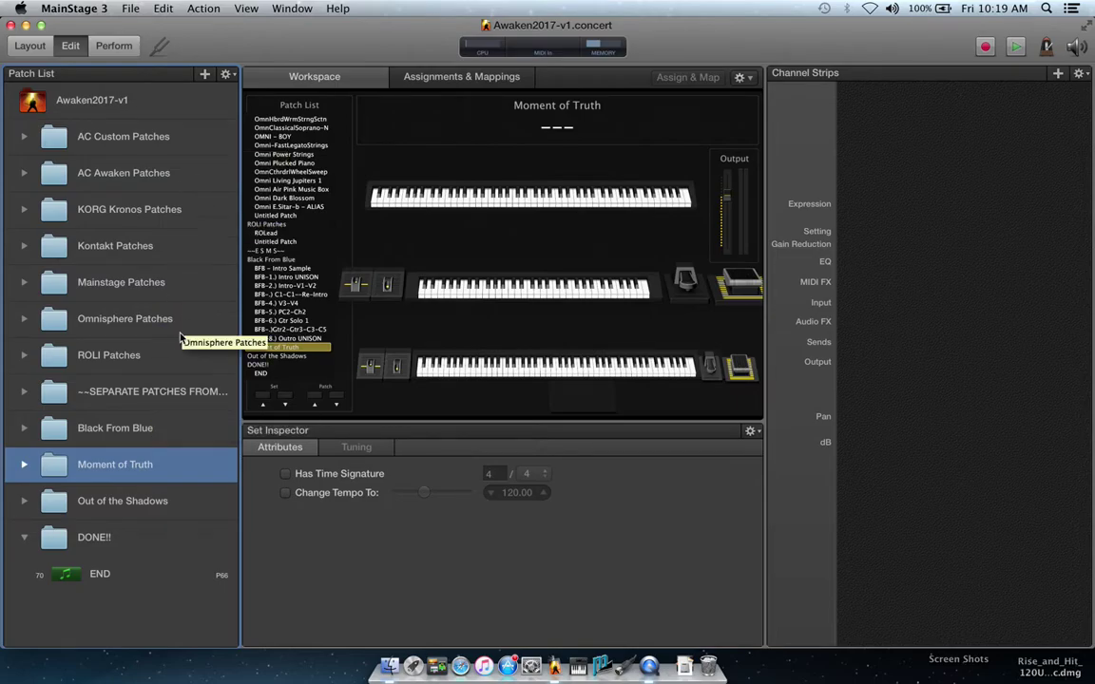
Step: Add a new set between ROLI Patches and the ~~SEPARATE PATCHES FROM SONGS~~ set, and name it SynthMaster Patches
{"action": "left_click", "coordinate": [226, 75]}
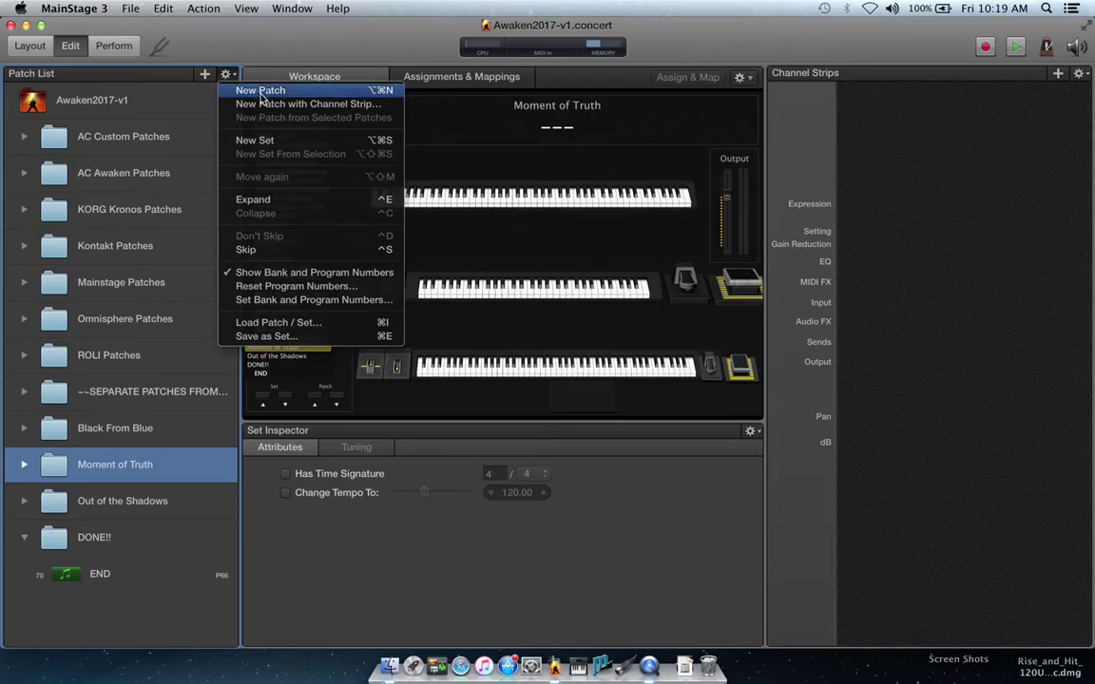
{"action": "left_click", "coordinate": [267, 142]}
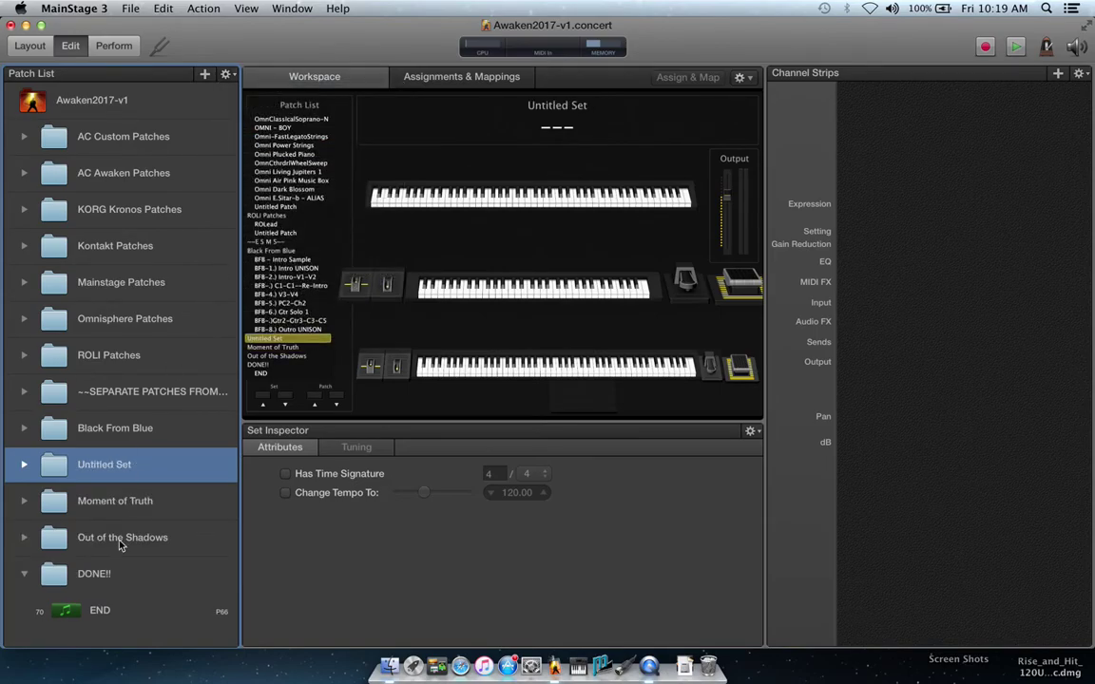
{"action": "left_click_drag", "start_coordinate": [54, 426], "coordinate": [92, 372]}
{"action": "left_click", "coordinate": [109, 392]}
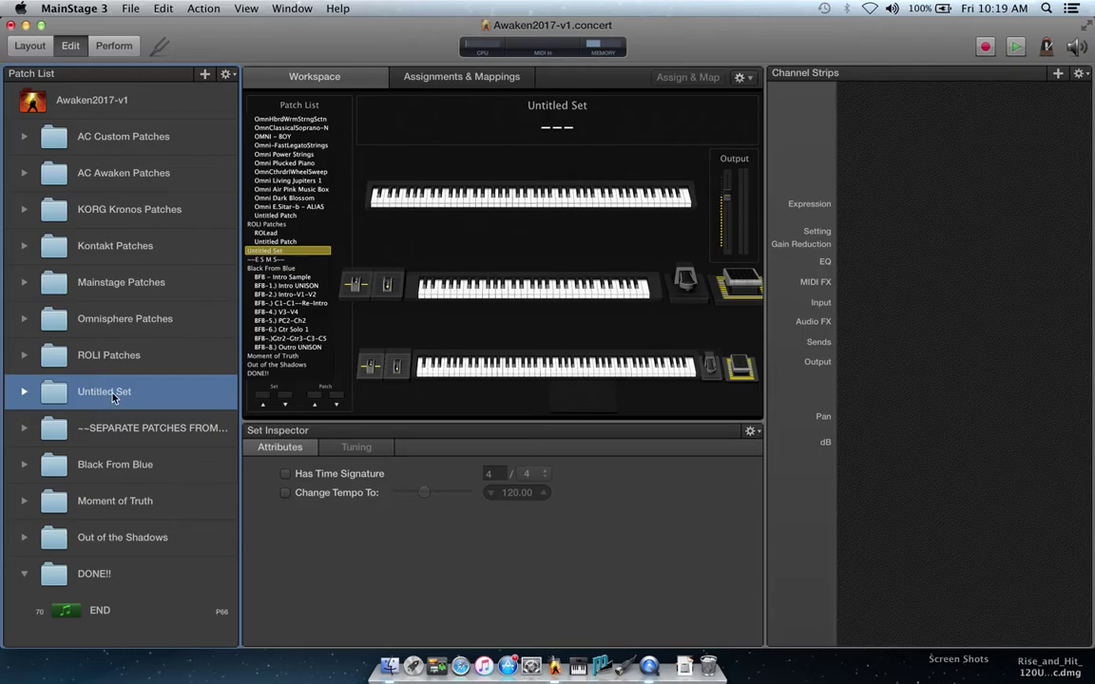
{"action": "type", "text": "SynthMaster"}
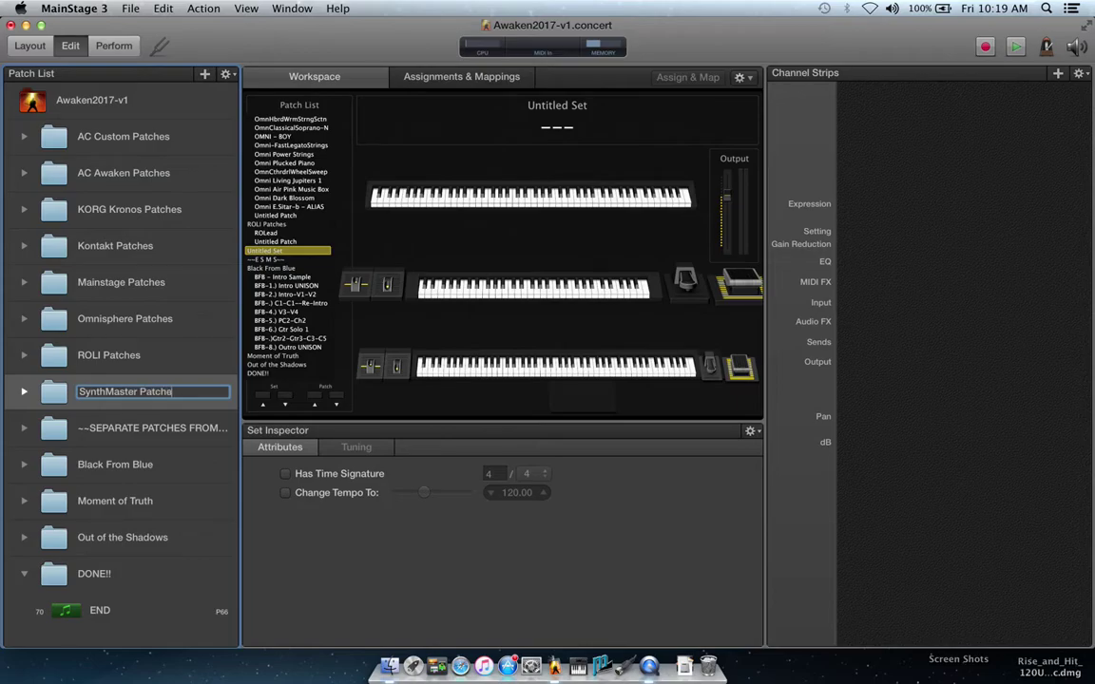
{"action": "type", "text": " Patches"}
{"action": "key", "text": "Return"}
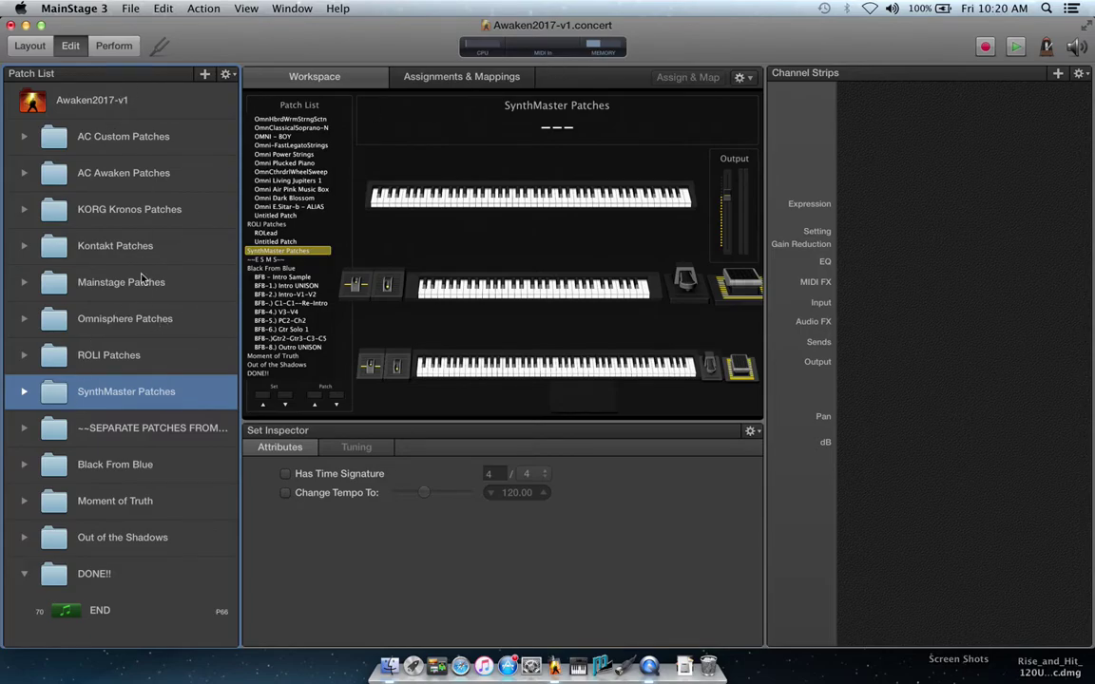
Step: Delete the SynthMaster Patches set from the patch list
{"action": "left_click", "coordinate": [227, 74]}
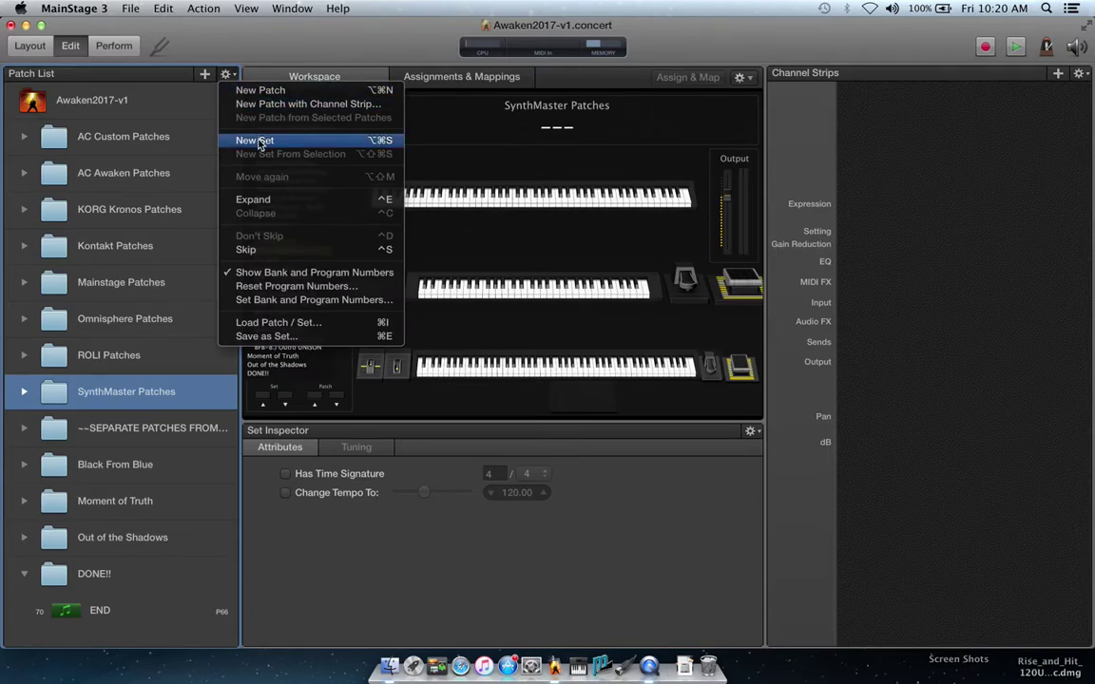
{"action": "left_click", "coordinate": [152, 391]}
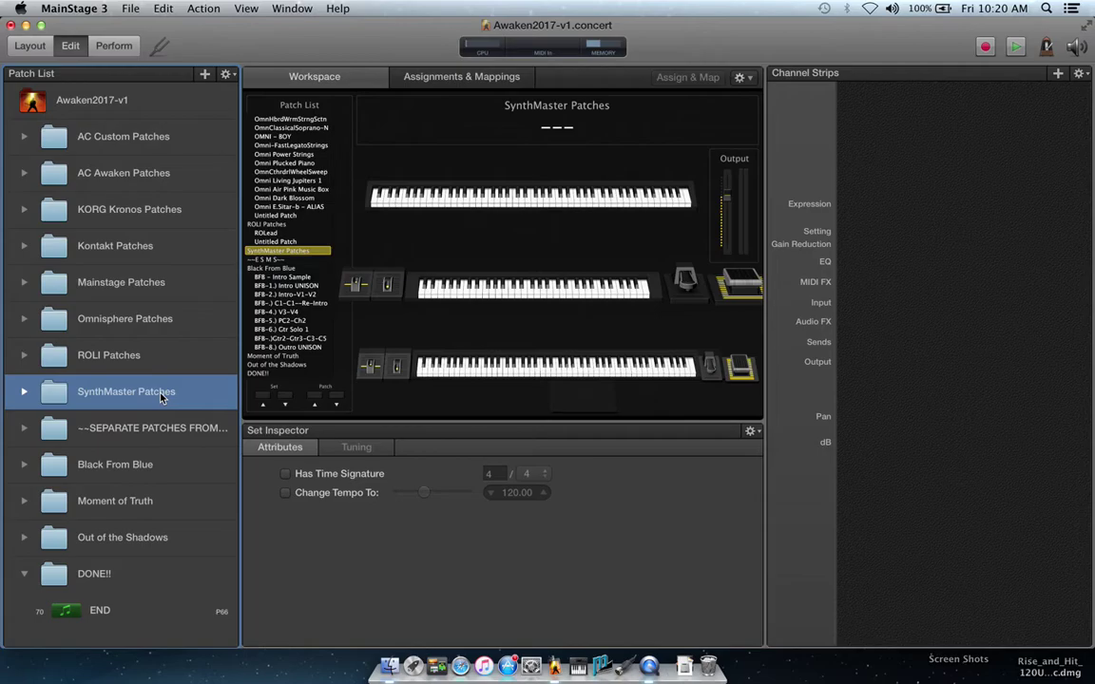
{"action": "double_click", "coordinate": [161, 395]}
{"action": "key", "text": "Return"}
{"action": "key", "text": "BackSpace"}
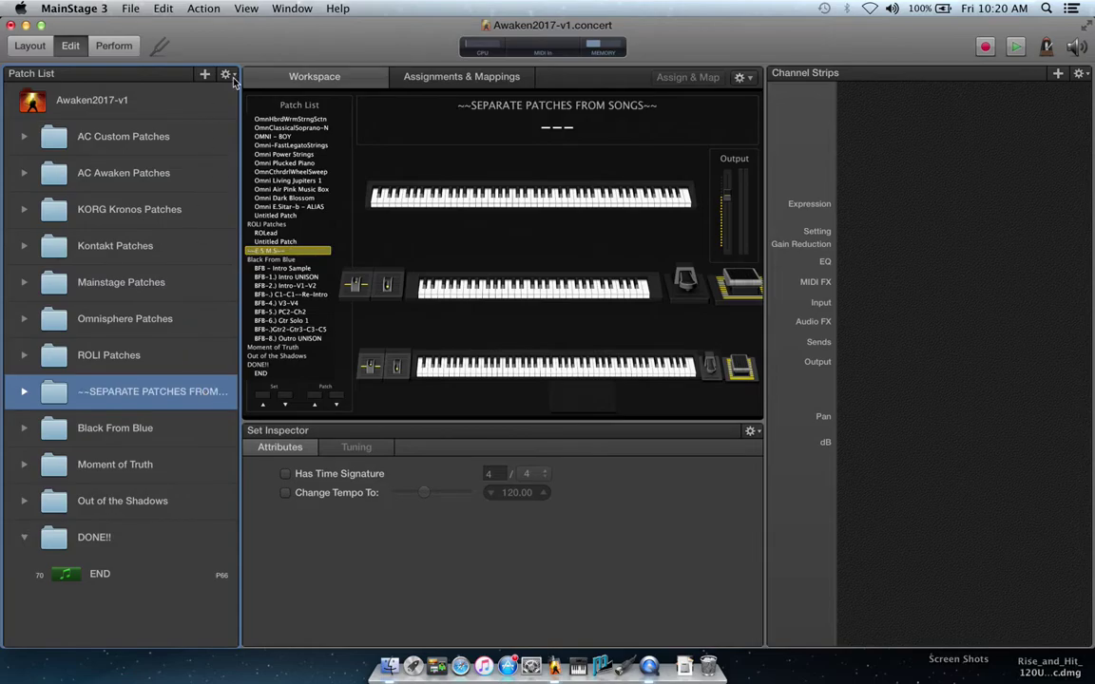
Step: Create a new set directly above the ~~SEPARATE PATCHES FROM SONGS~~ set
{"action": "left_click", "coordinate": [227, 75]}
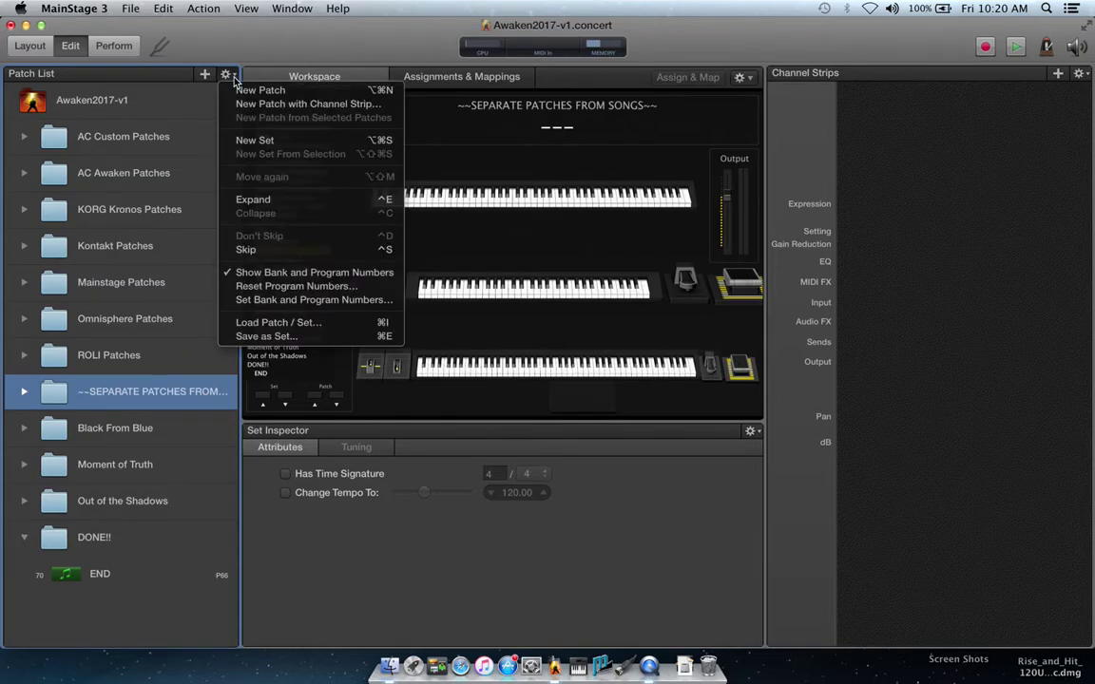
{"action": "left_click", "coordinate": [255, 139]}
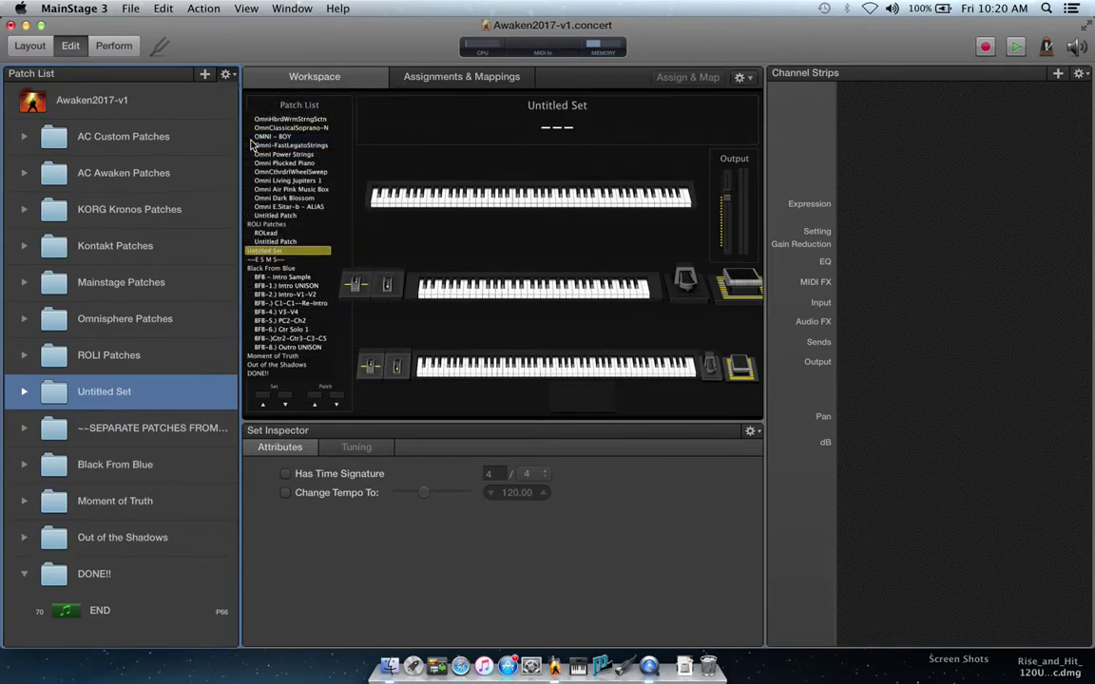
Step: Name the new set SynthMaster Patches
{"action": "left_click", "coordinate": [129, 395]}
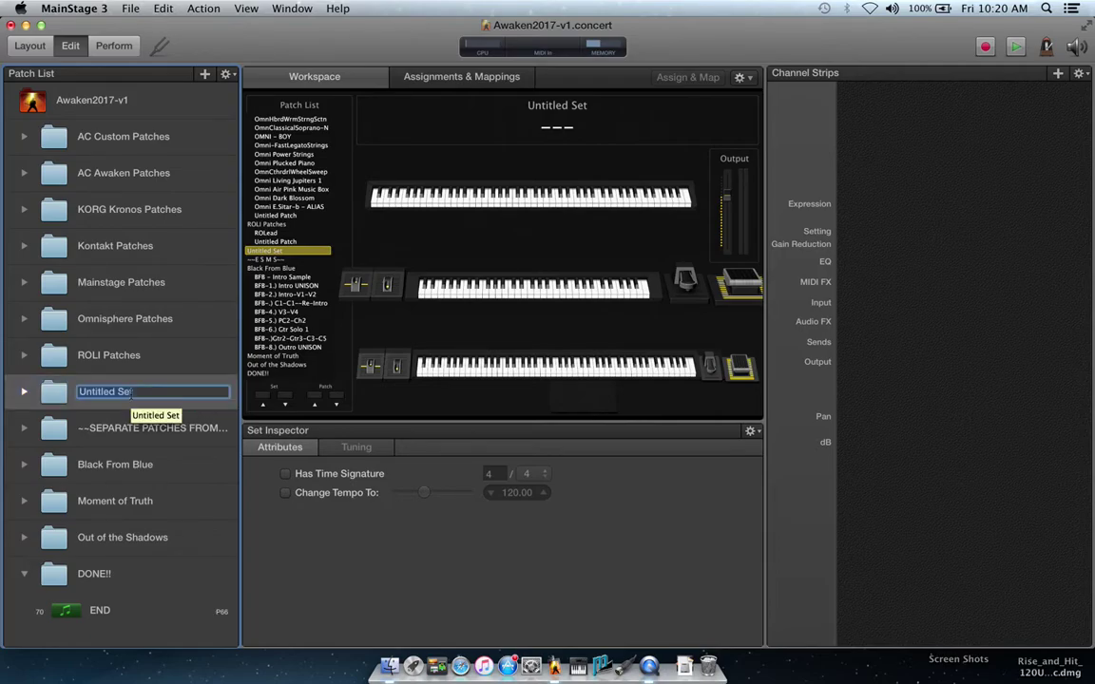
{"action": "type", "text": "SynthMaster"}
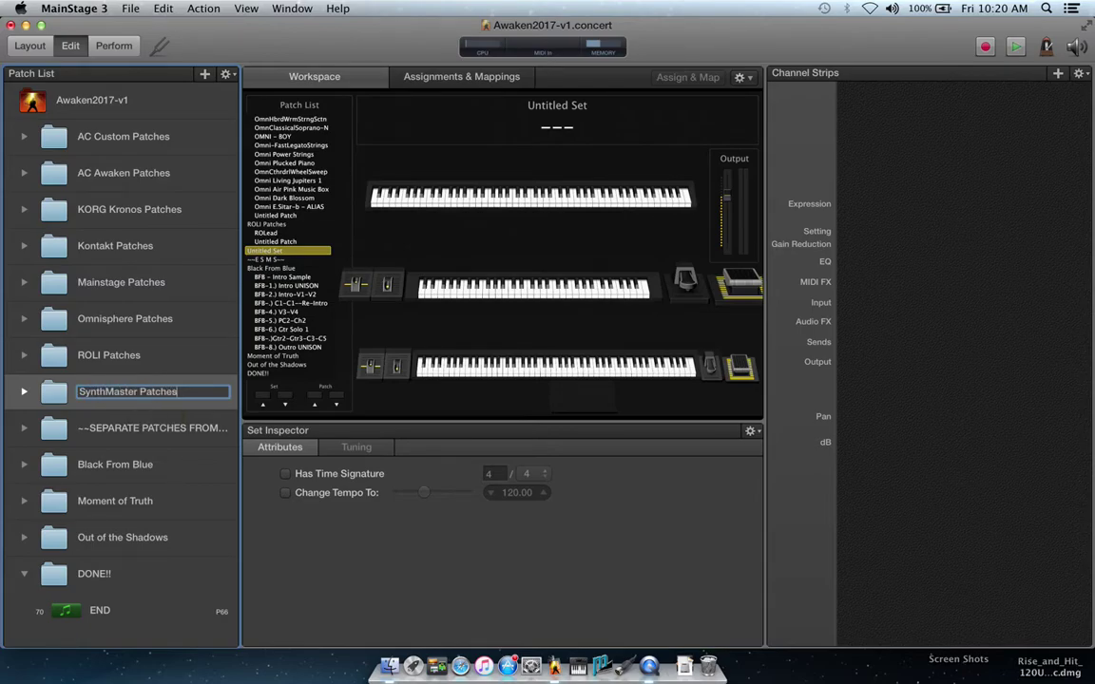
{"action": "key", "text": "Return"}
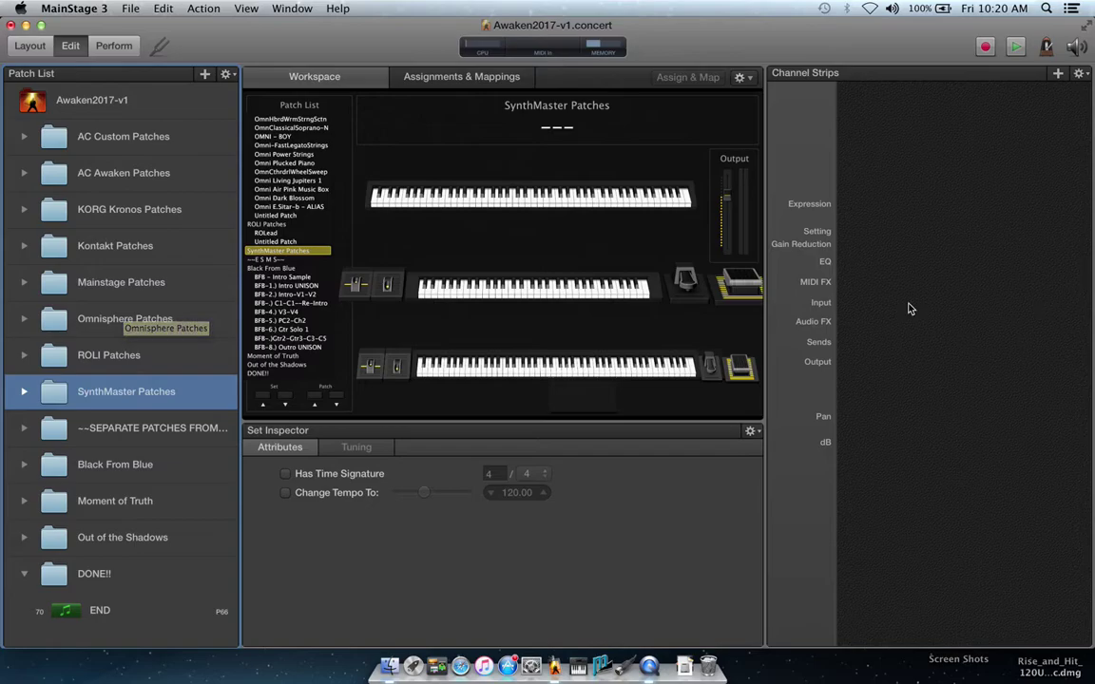
Step: Add two new patches inside the SynthMaster Patches set
{"action": "left_click", "coordinate": [823, 8]}
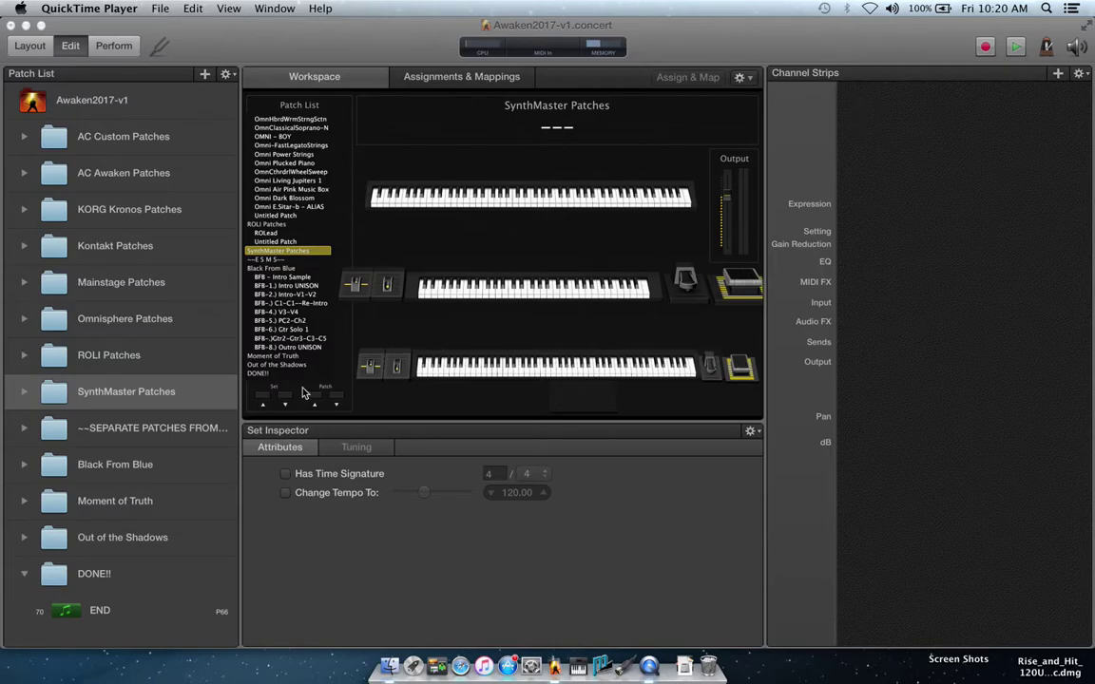
{"action": "left_click", "coordinate": [142, 391]}
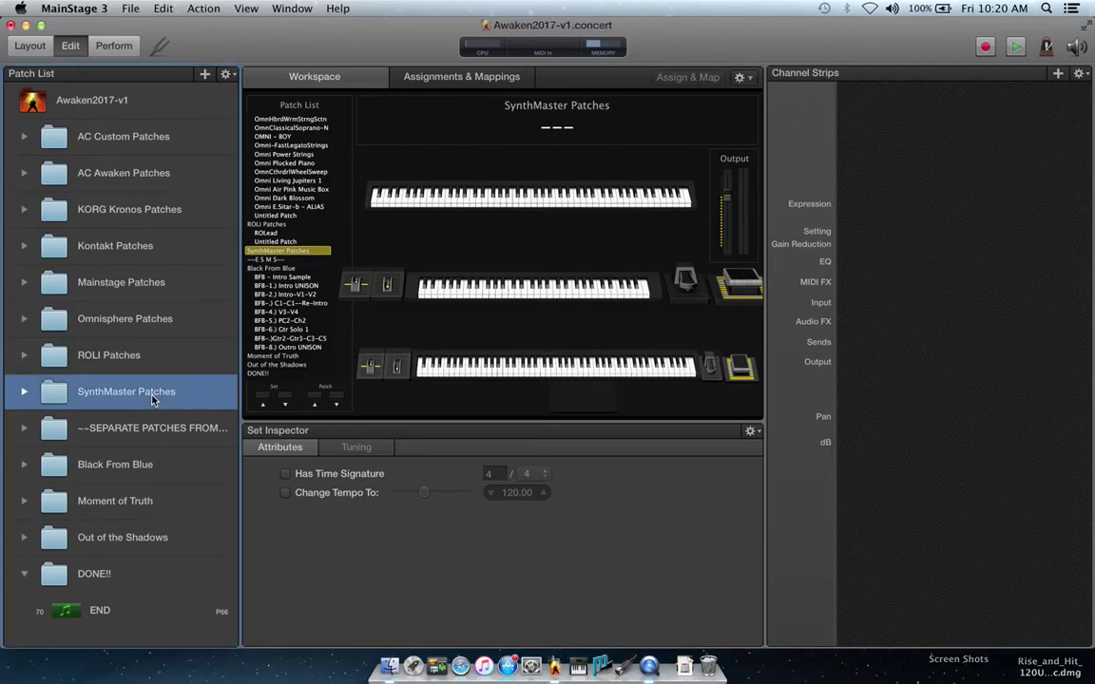
{"action": "left_click", "coordinate": [226, 74]}
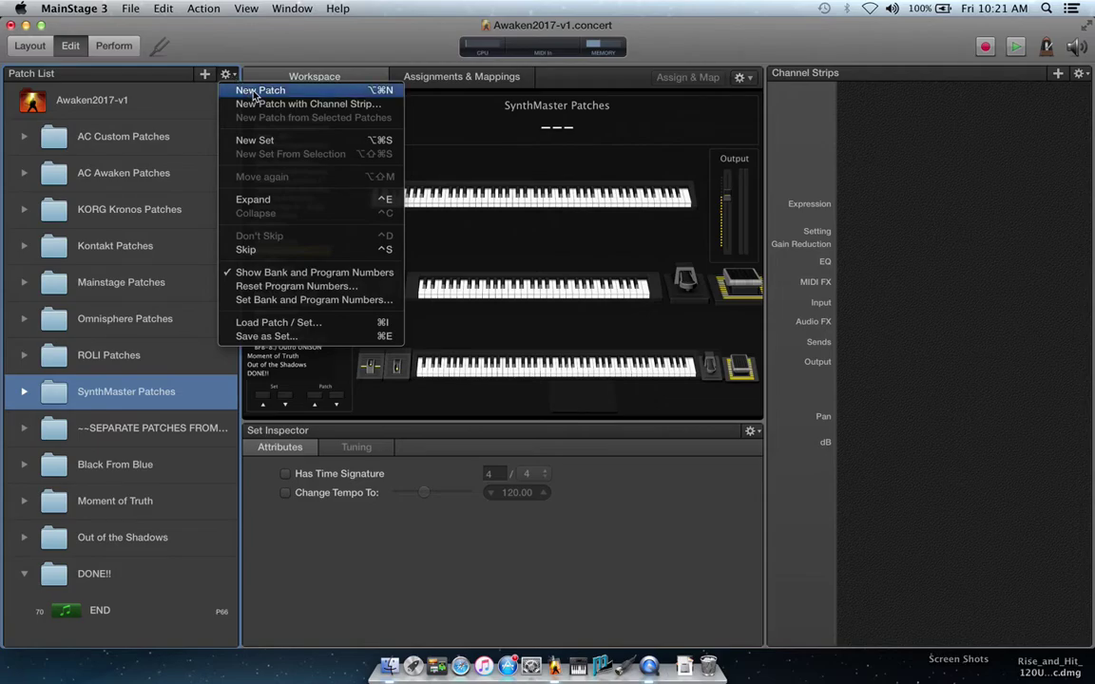
{"action": "left_click", "coordinate": [253, 93]}
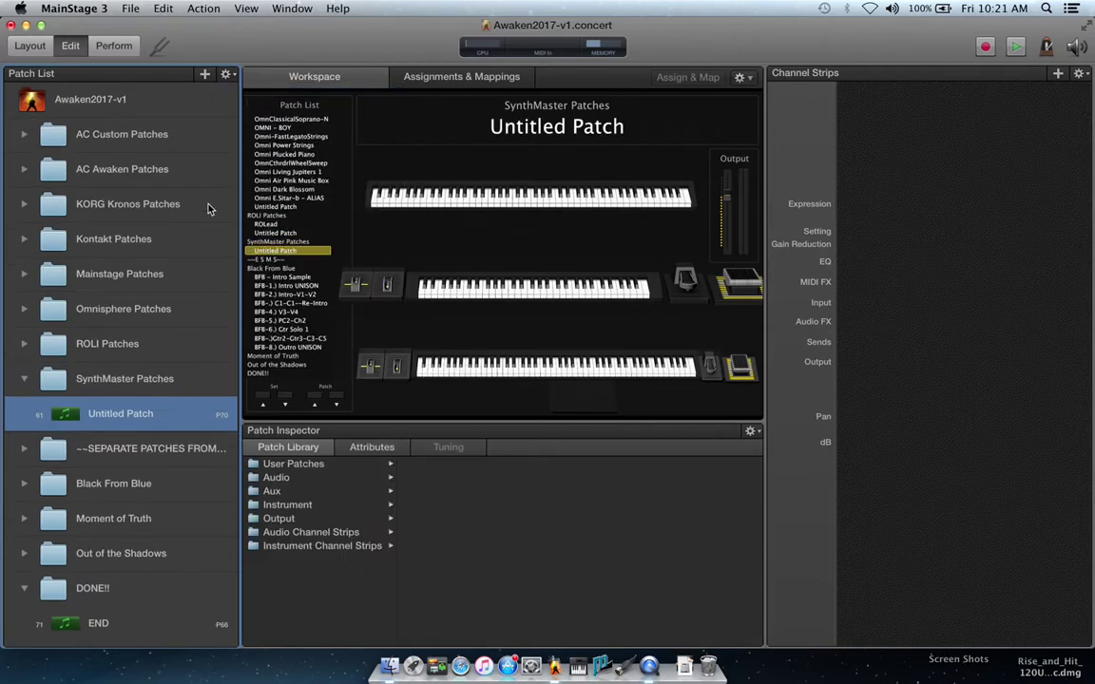
{"action": "left_click", "coordinate": [206, 75]}
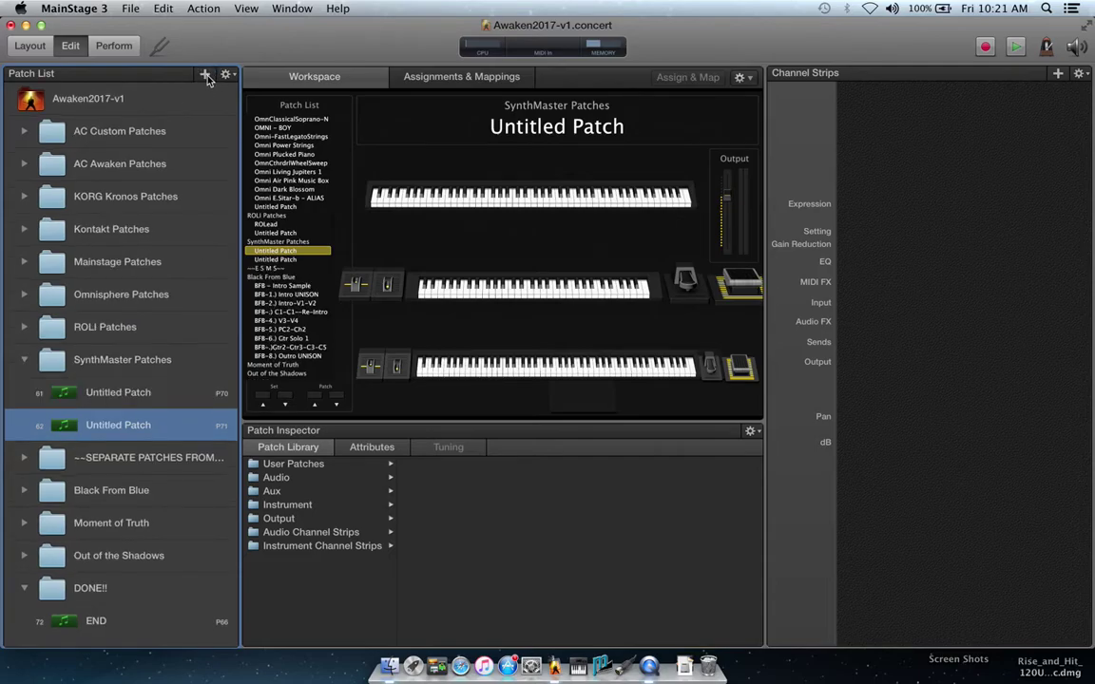
Step: Compare the channel strip types for the first SynthMaster patch, and create an Instrument strip with 88-keys MIDI input and Output 1-2
{"action": "left_click", "coordinate": [139, 393]}
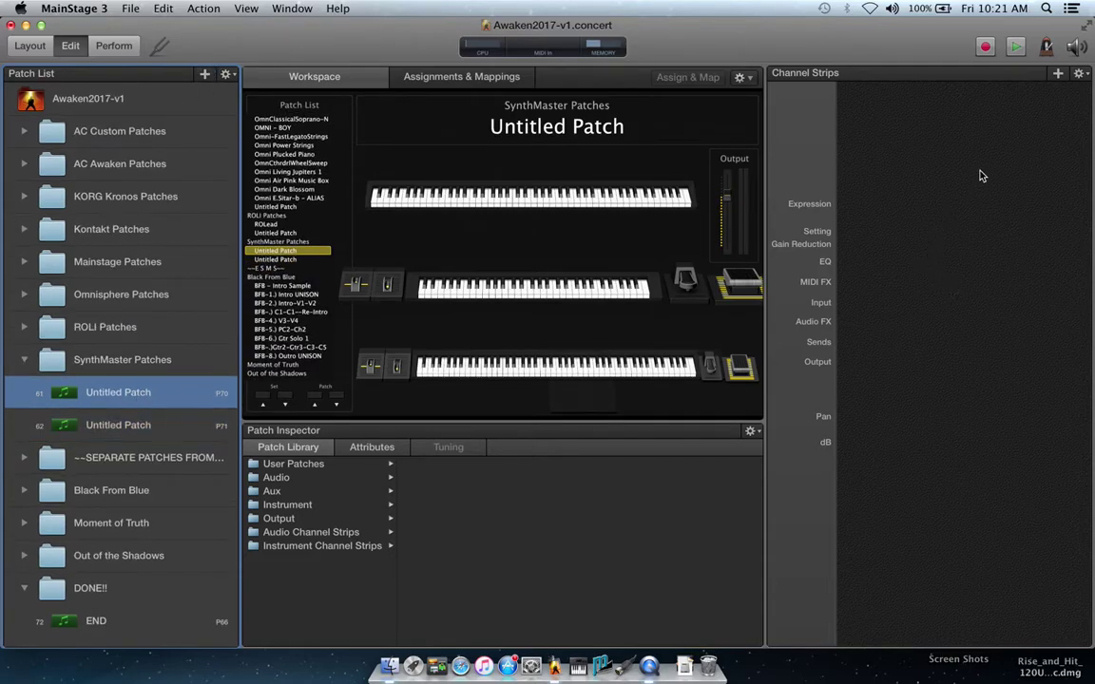
{"action": "left_click", "coordinate": [1058, 74]}
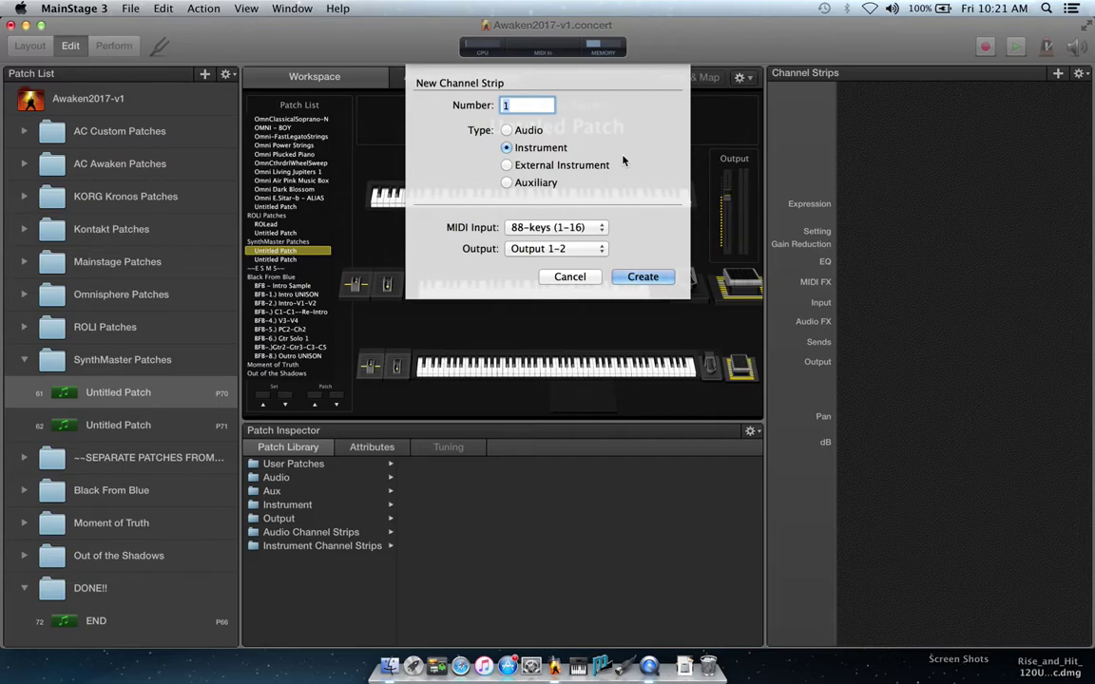
{"action": "left_click", "coordinate": [507, 132]}
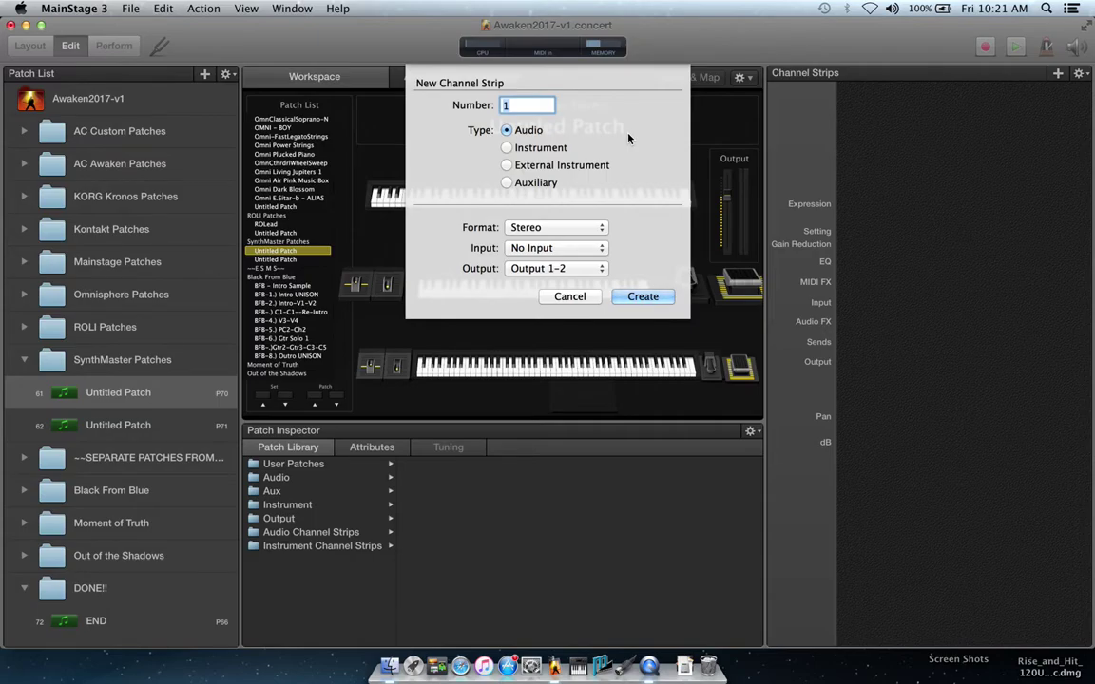
{"action": "left_click", "coordinate": [507, 148]}
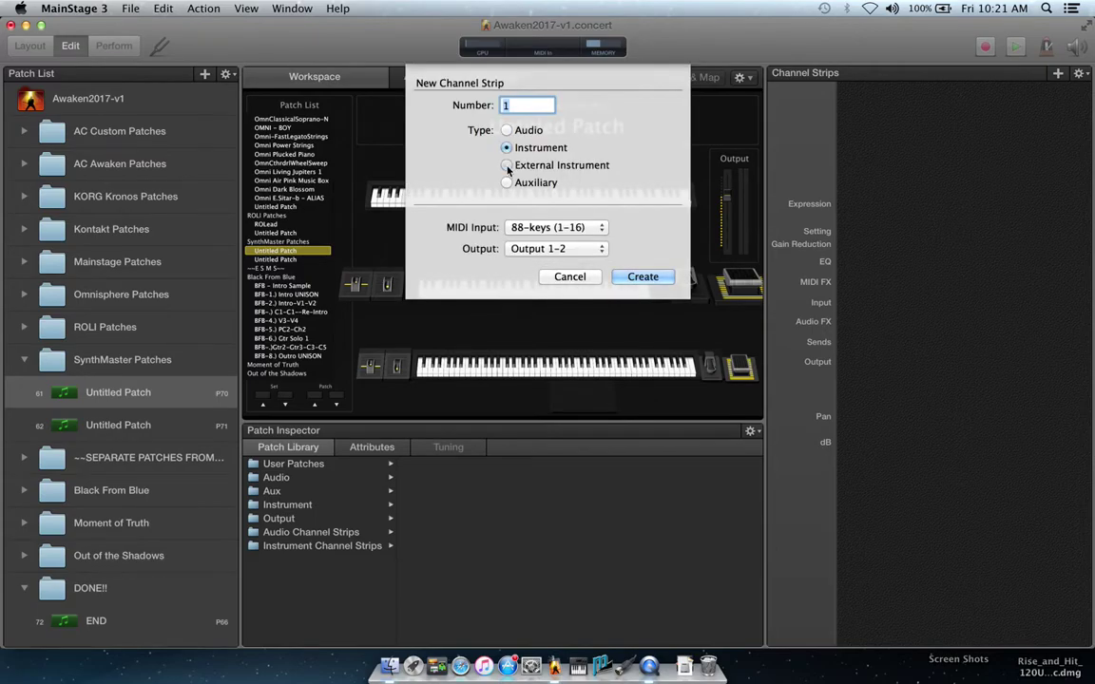
{"action": "left_click", "coordinate": [506, 166]}
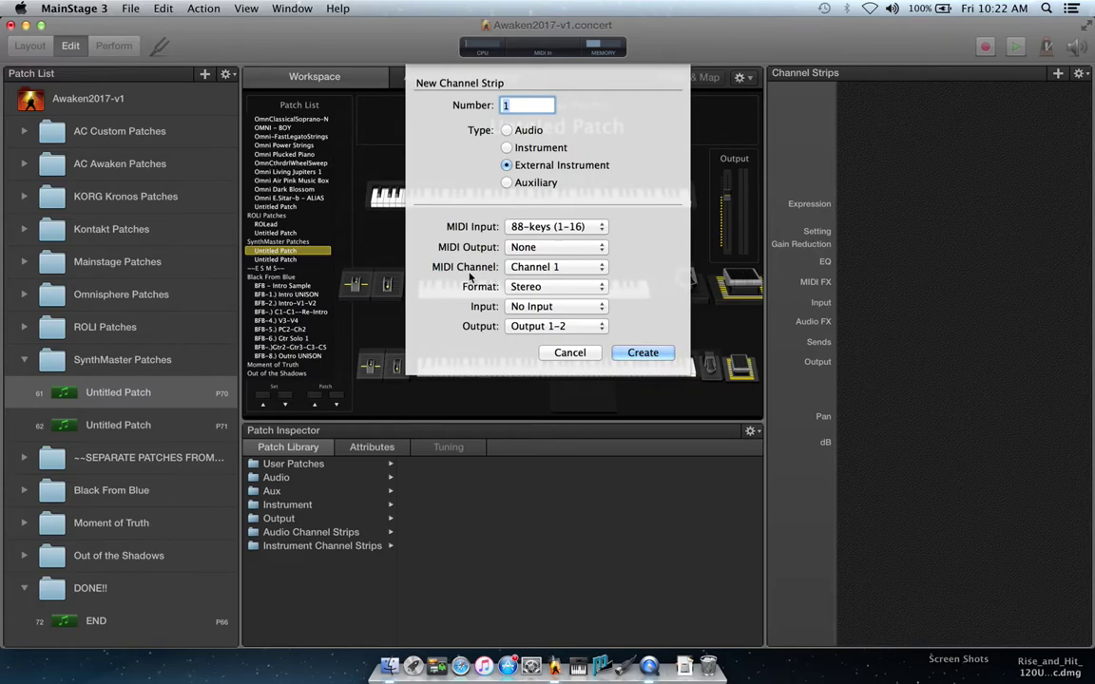
{"action": "left_click", "coordinate": [508, 182]}
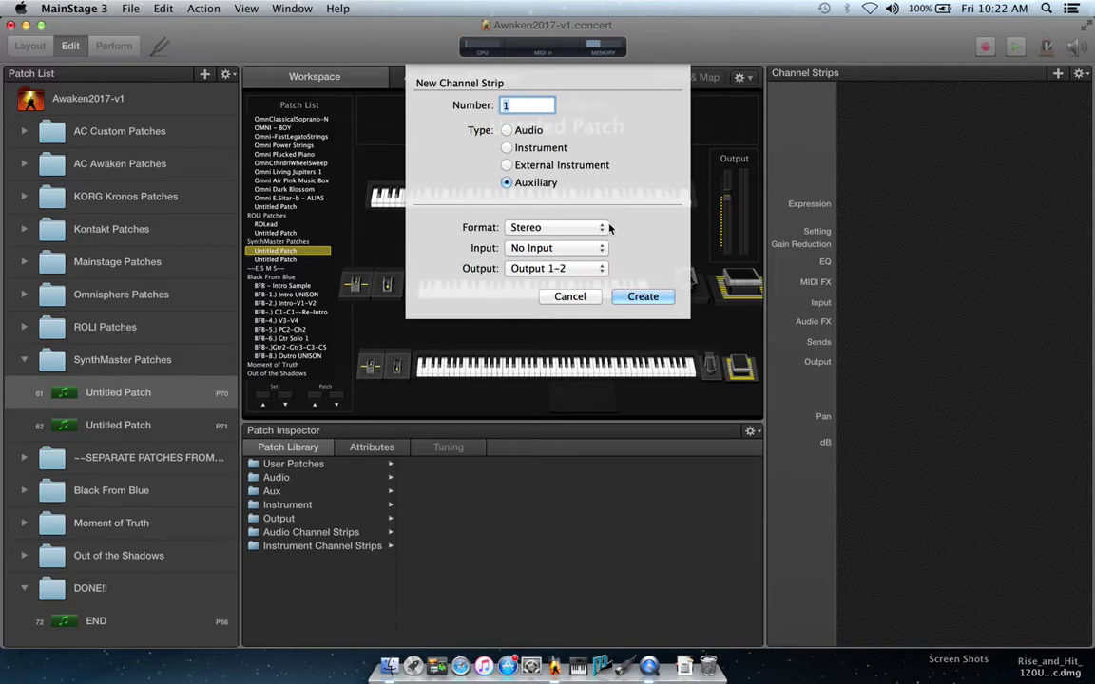
{"action": "left_click", "coordinate": [507, 131]}
{"action": "left_click", "coordinate": [509, 182]}
{"action": "left_click", "coordinate": [508, 131]}
{"action": "left_click", "coordinate": [506, 147]}
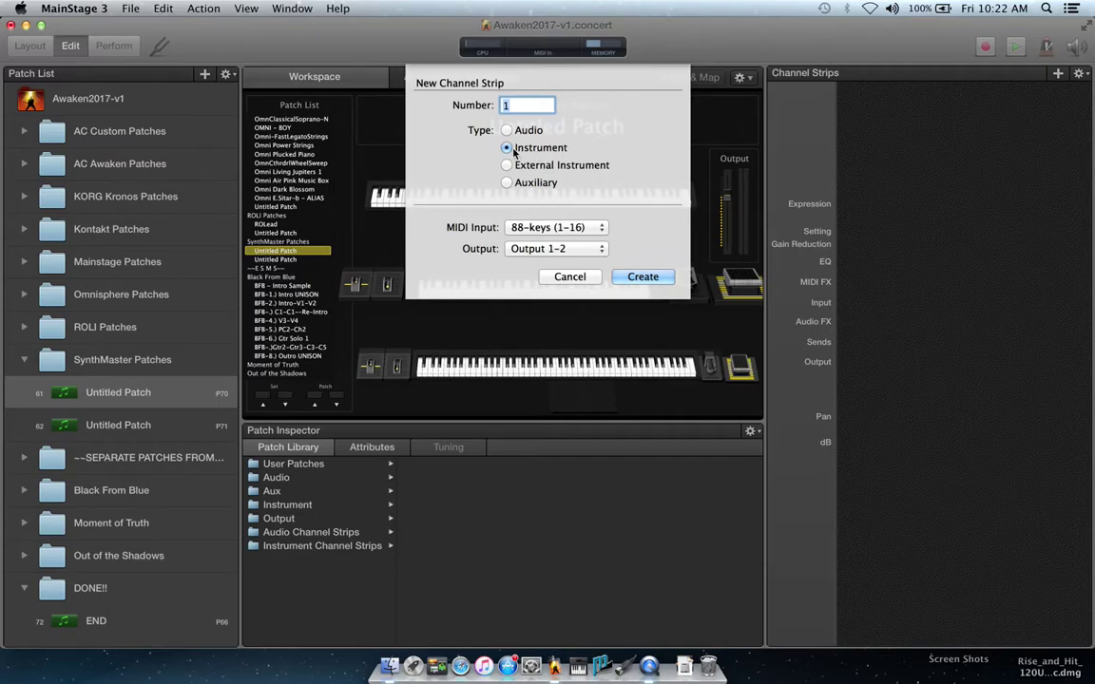
{"action": "left_click", "coordinate": [644, 276]}
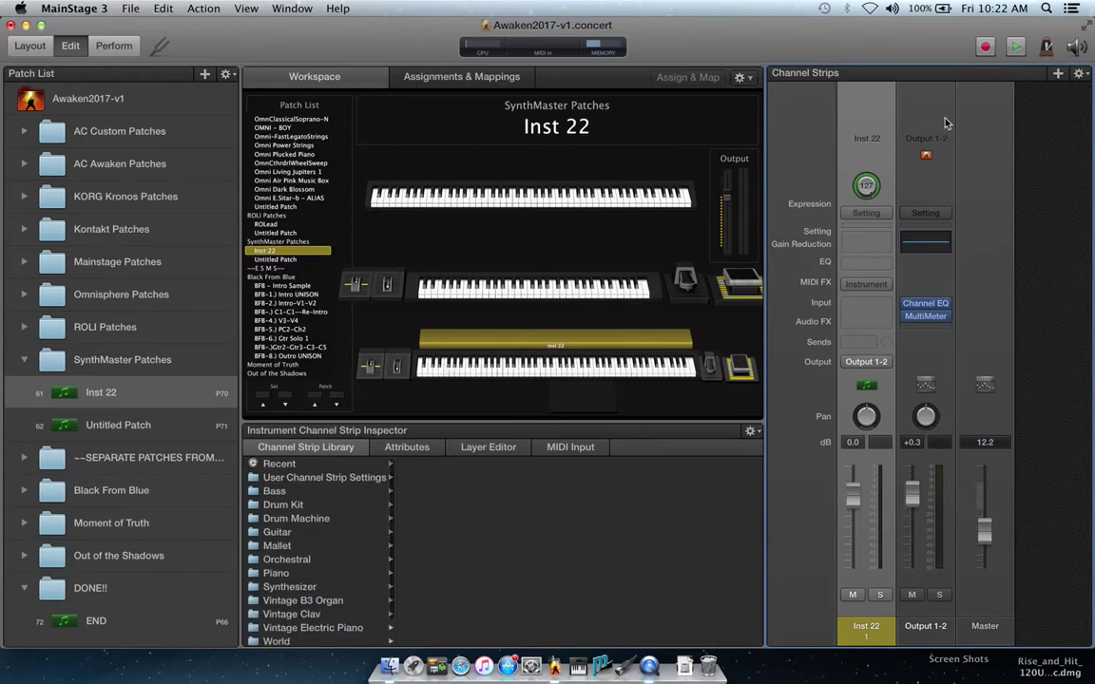
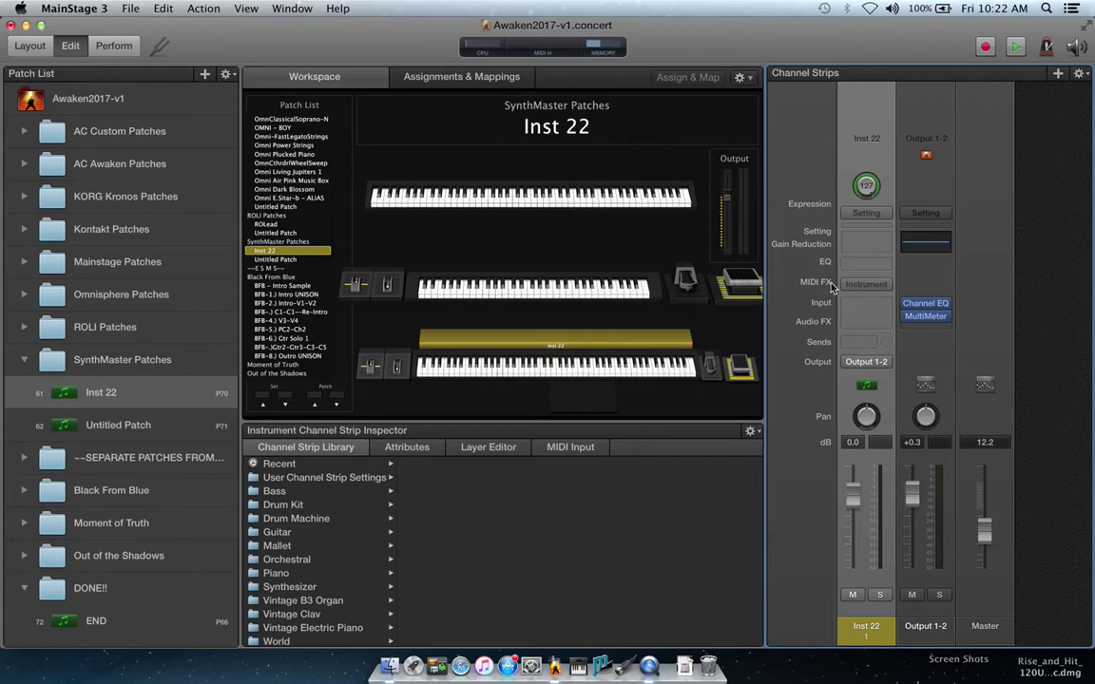
Step: Load KV331Audio's SynthMaster 2.9 Player in stereo as the new strip's instrument plug-in, and dismiss its welcome message
{"action": "left_click", "coordinate": [870, 287]}
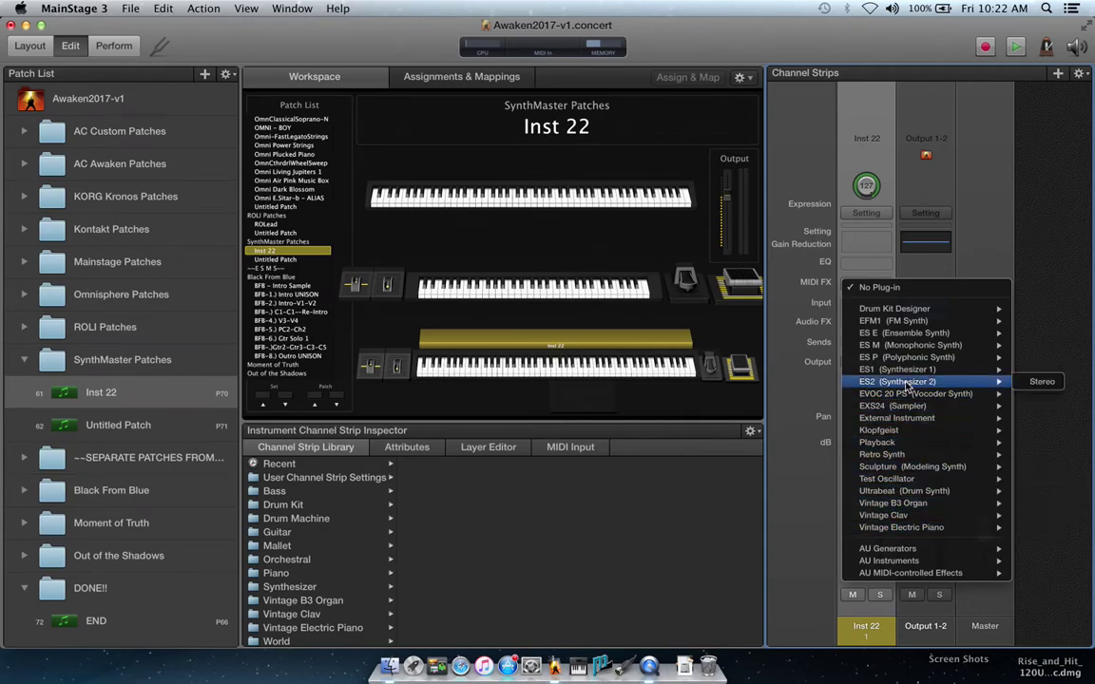
{"action": "mouse_move", "coordinate": [906, 445]}
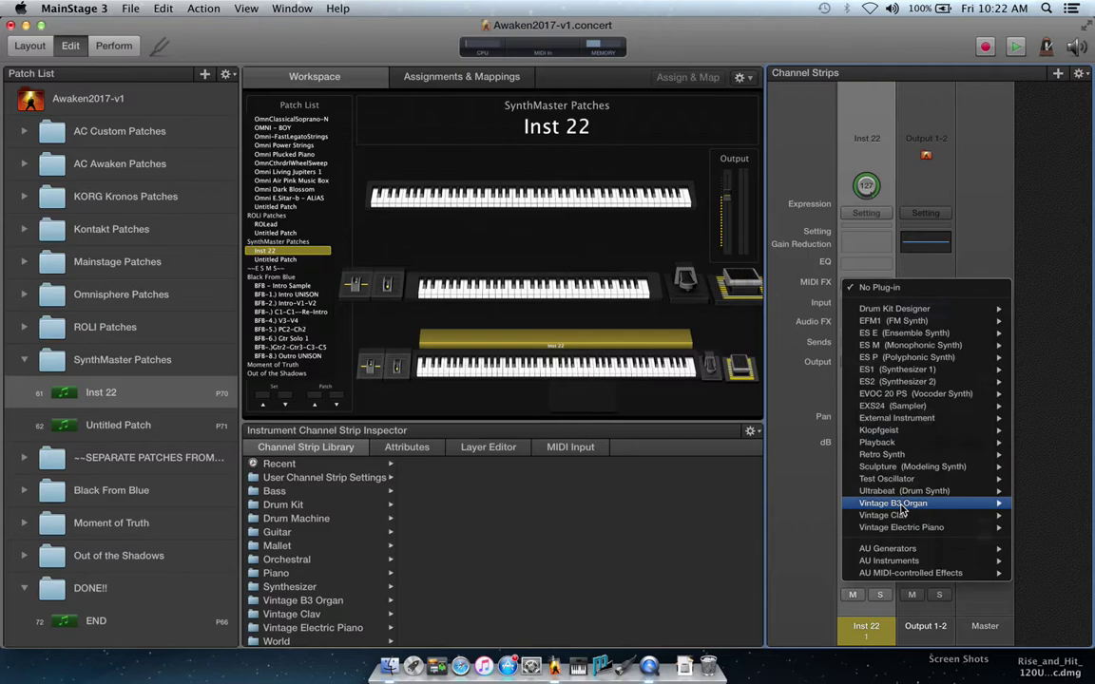
{"action": "mouse_move", "coordinate": [895, 565]}
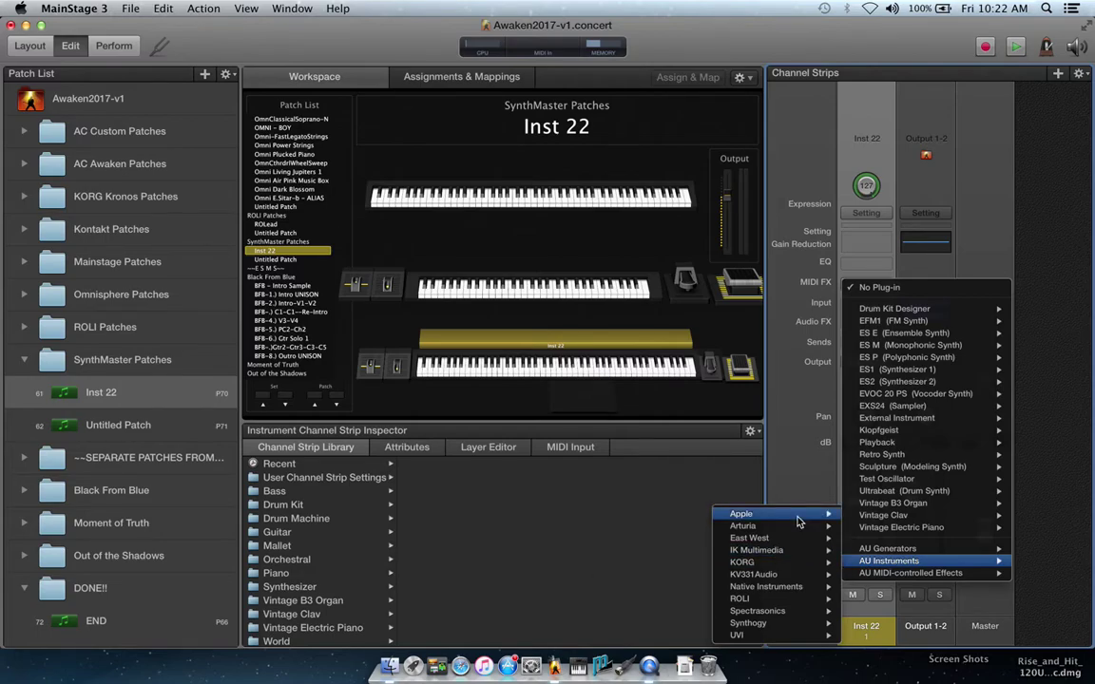
{"action": "mouse_move", "coordinate": [799, 520]}
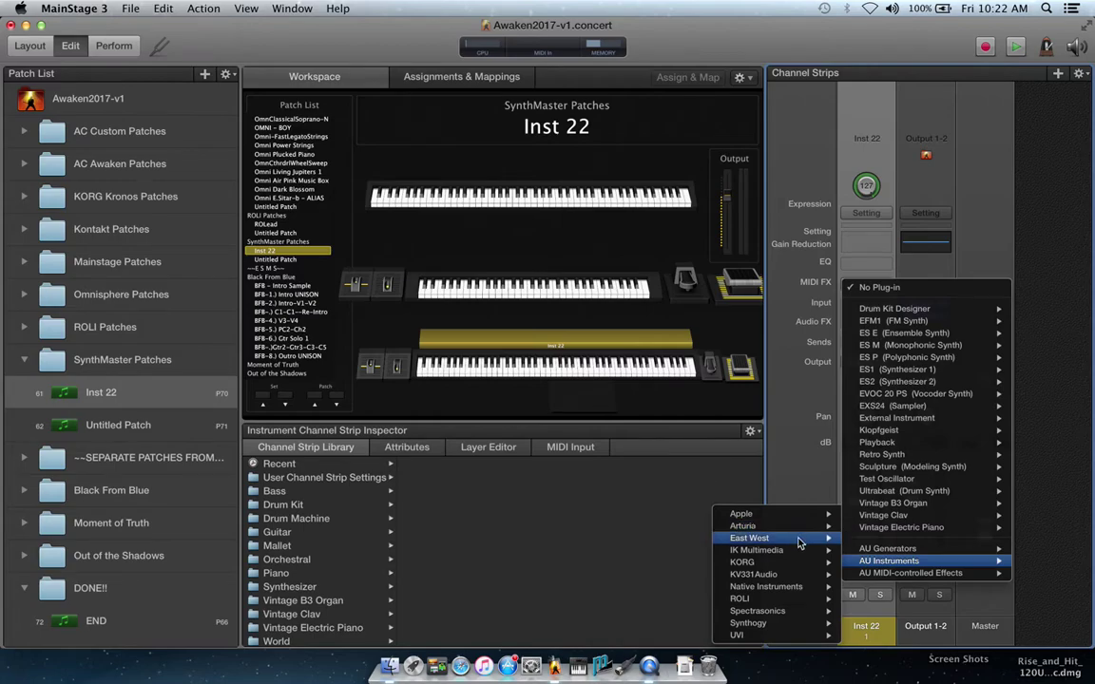
{"action": "mouse_move", "coordinate": [688, 548]}
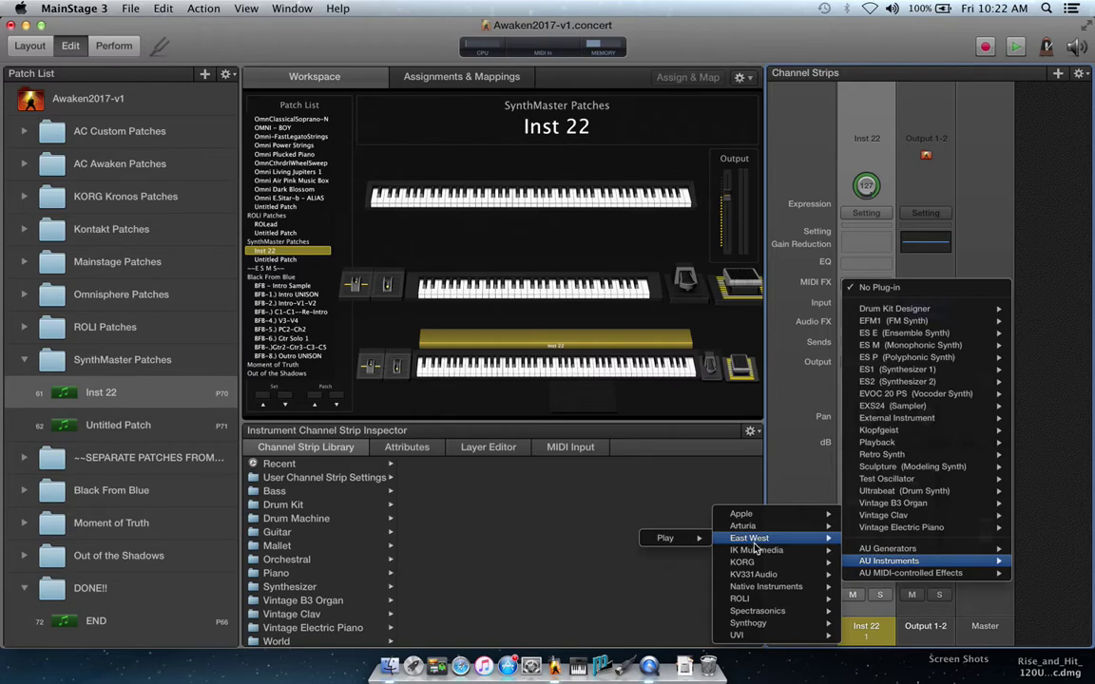
{"action": "mouse_move", "coordinate": [756, 555]}
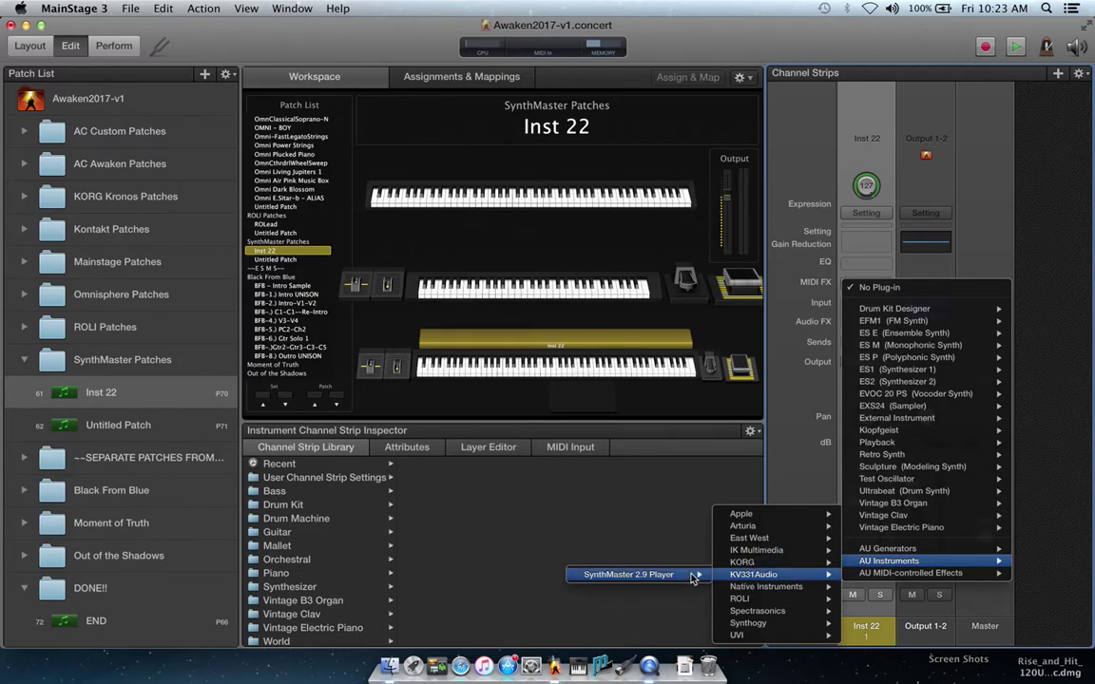
{"action": "mouse_move", "coordinate": [668, 579]}
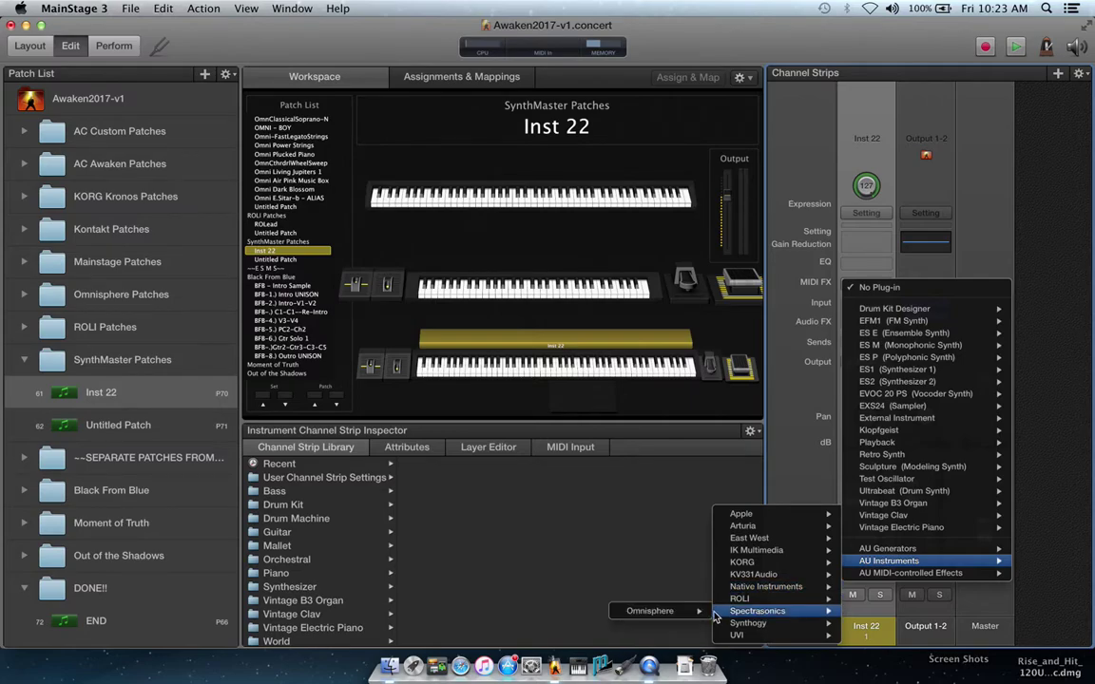
{"action": "mouse_move", "coordinate": [686, 615]}
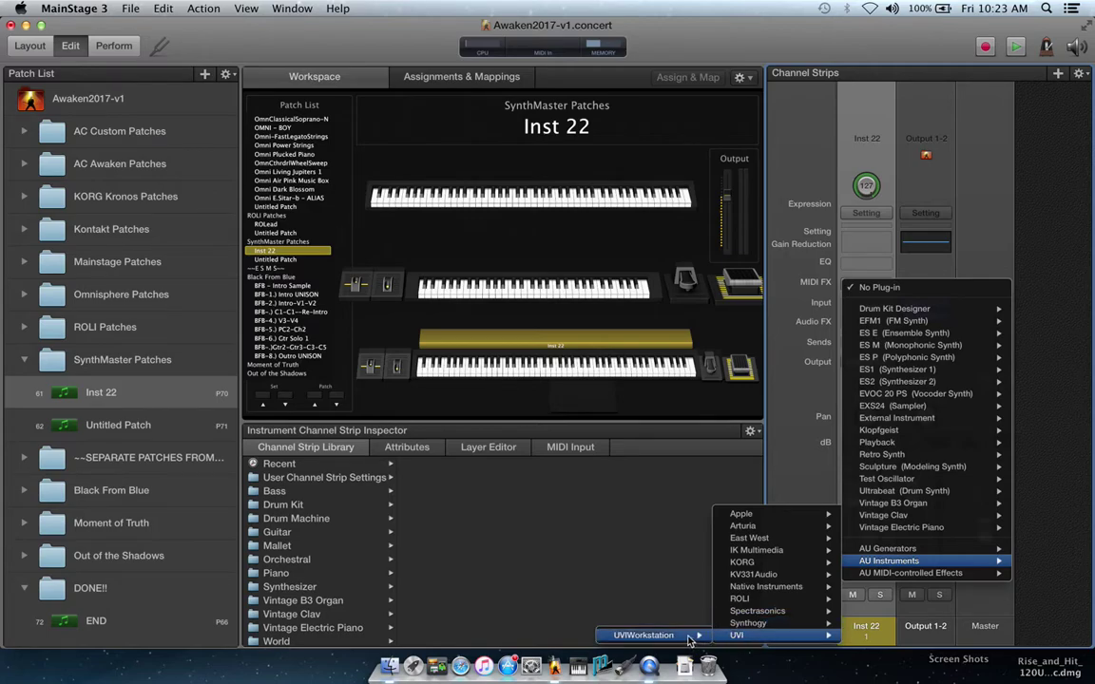
{"action": "mouse_move", "coordinate": [689, 642]}
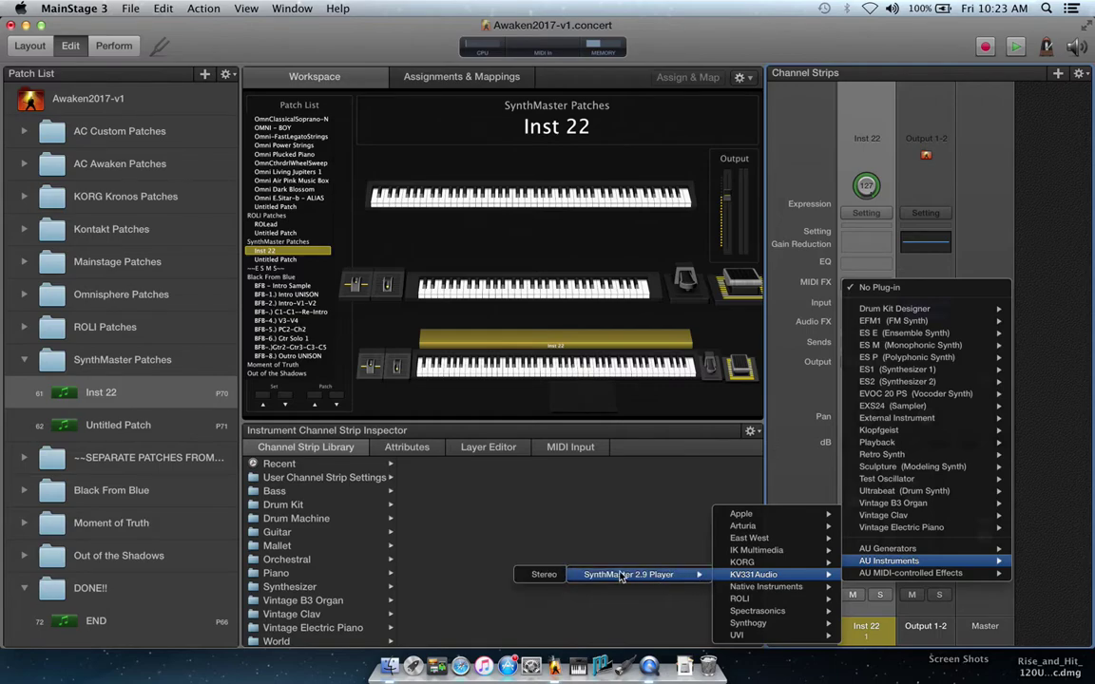
{"action": "left_click", "coordinate": [540, 576]}
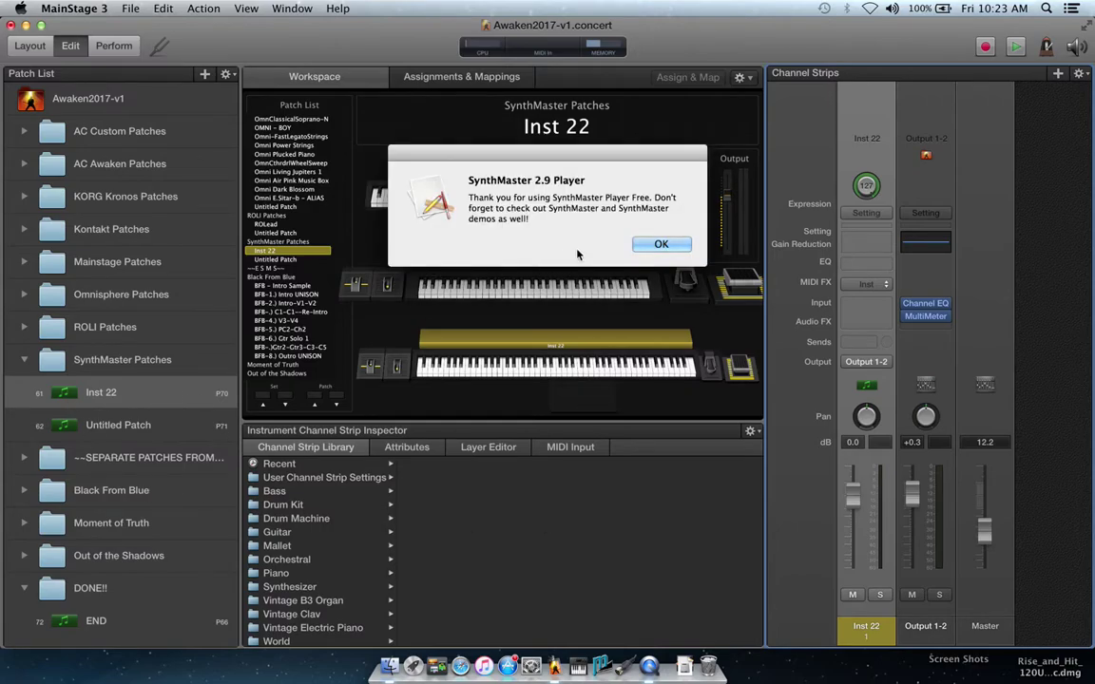
{"action": "left_click", "coordinate": [663, 244]}
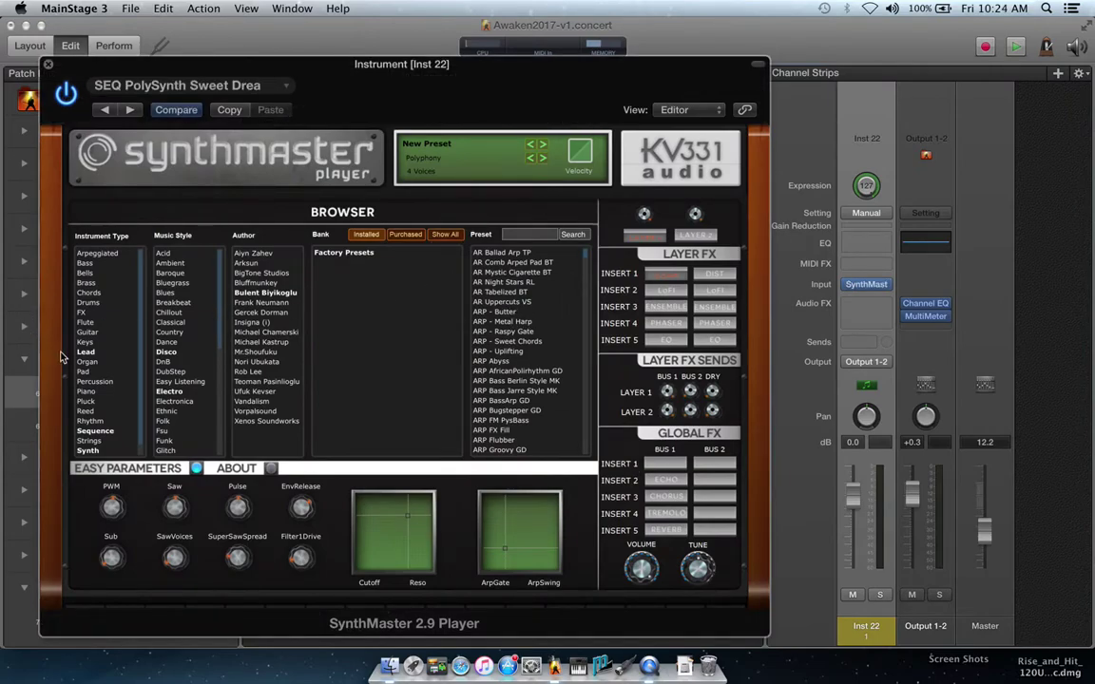
Step: Filter the SynthMaster presets to Lead, load the ARP - Butter preset, and close the plug-in window
{"action": "left_click", "coordinate": [107, 353]}
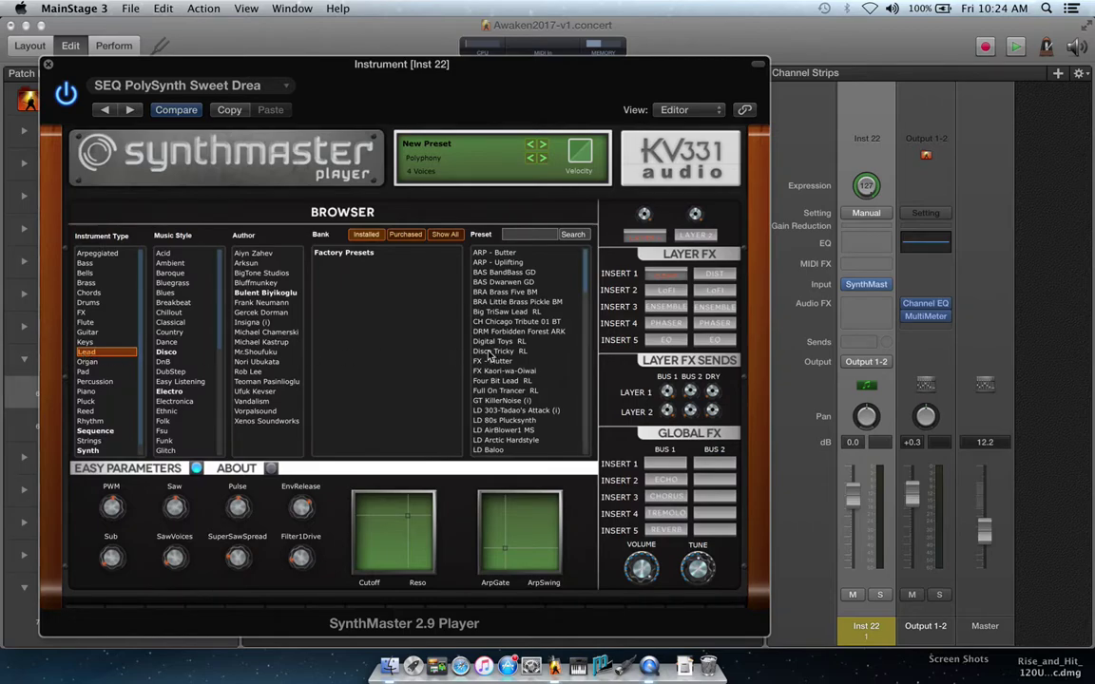
{"action": "left_click", "coordinate": [508, 261]}
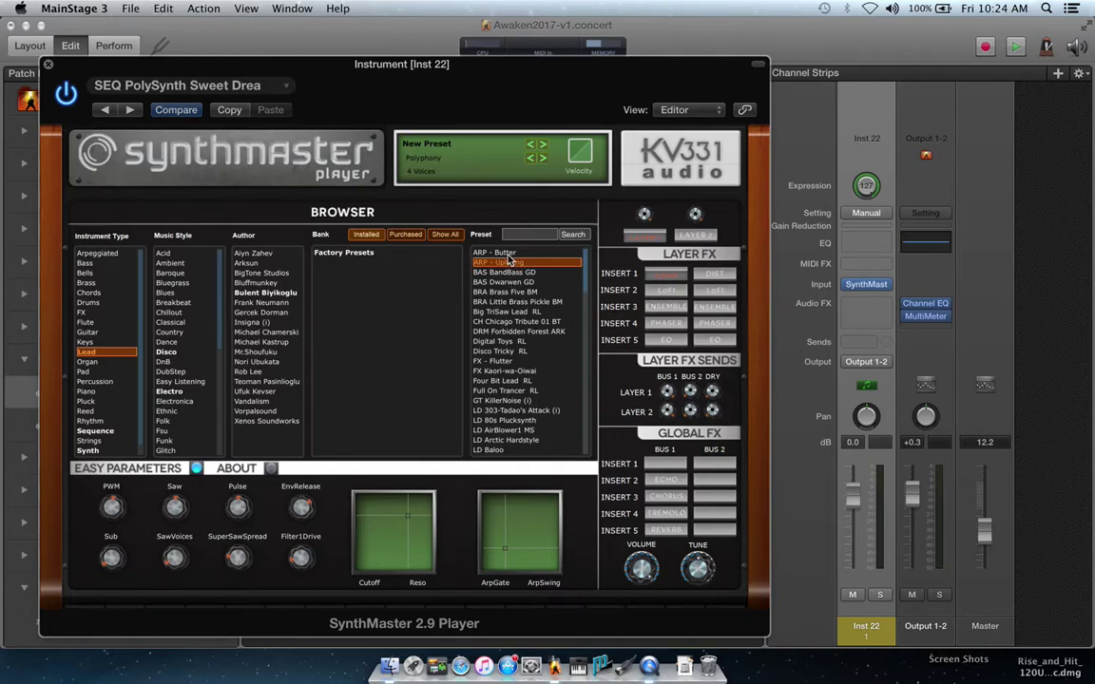
{"action": "left_click", "coordinate": [509, 254]}
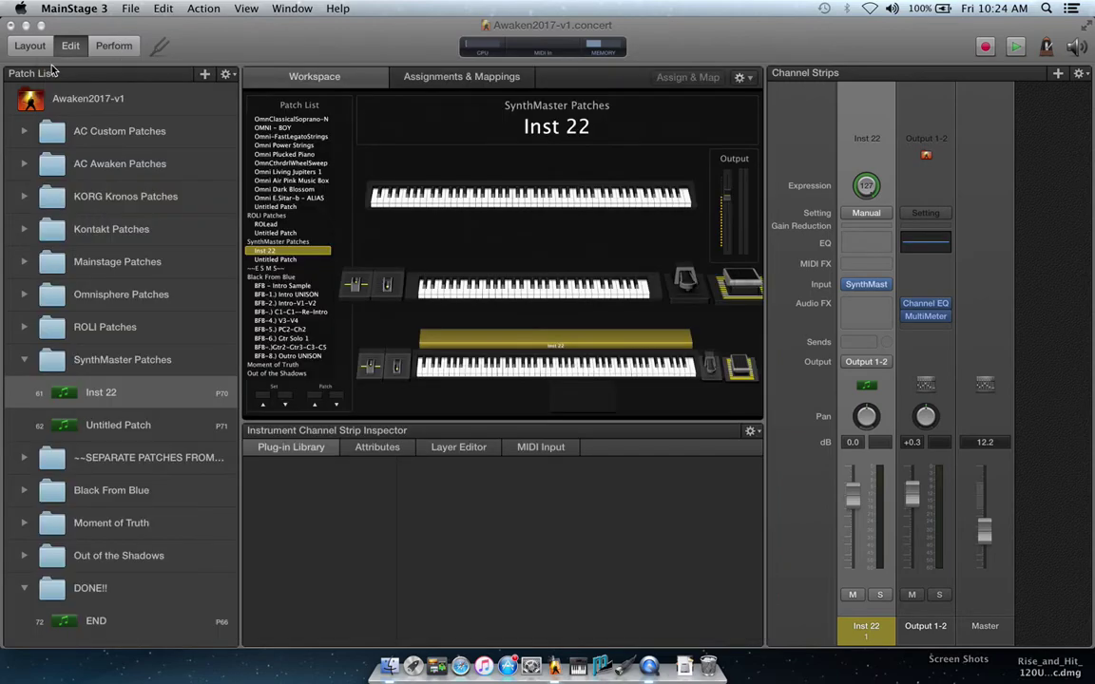
{"action": "left_click", "coordinate": [47, 64]}
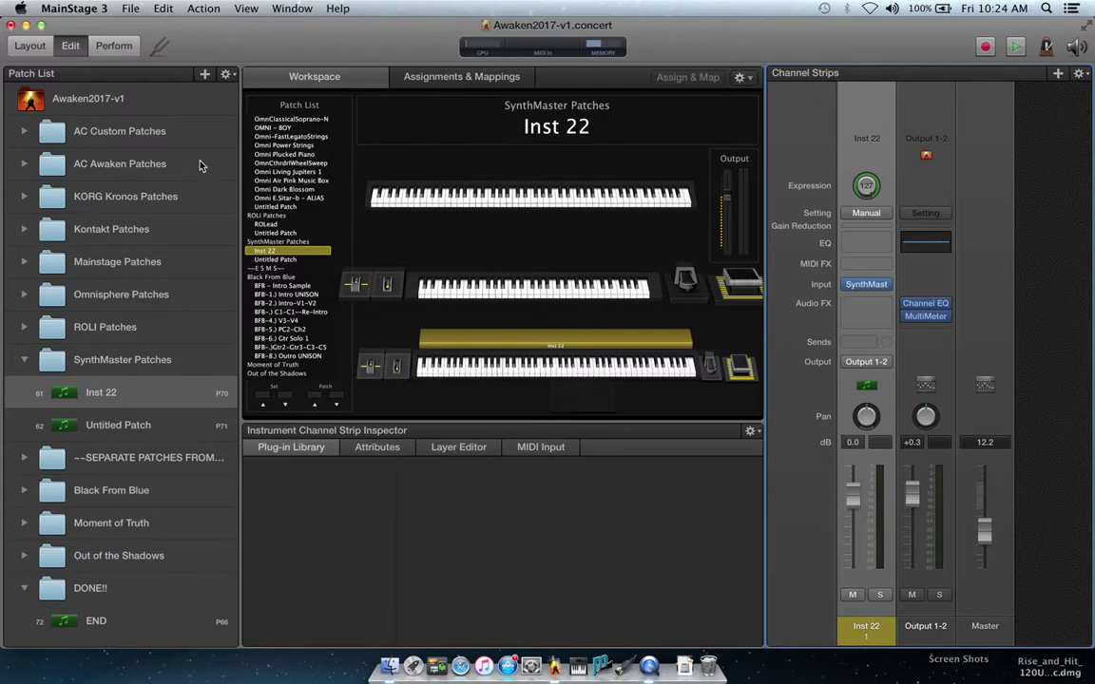
Step: Play a few notes on the lowest on-screen keyboard to audition the Inst 22 patch
{"action": "left_click", "coordinate": [566, 370]}
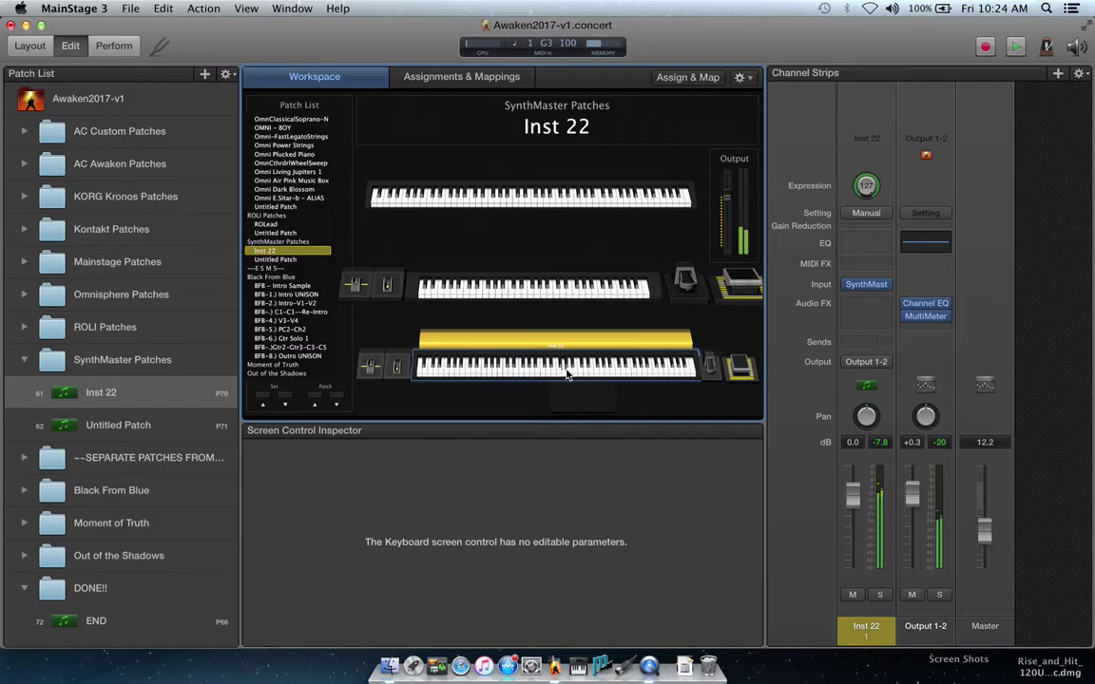
{"action": "left_click", "coordinate": [602, 372]}
{"action": "left_click", "coordinate": [520, 374]}
Step: Check the loaded preset's name in the Inst 22 SynthMaster plug-in, and rename the patch as SM - ARP Butter
{"action": "mouse_move", "coordinate": [866, 292]}
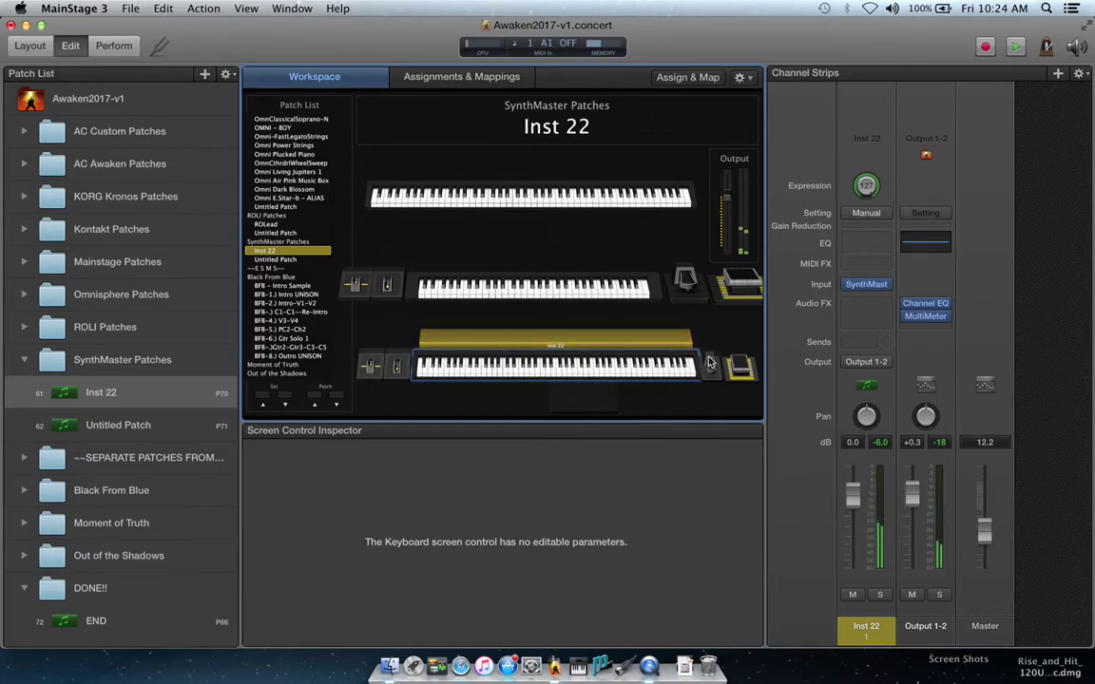
{"action": "left_click", "coordinate": [867, 286]}
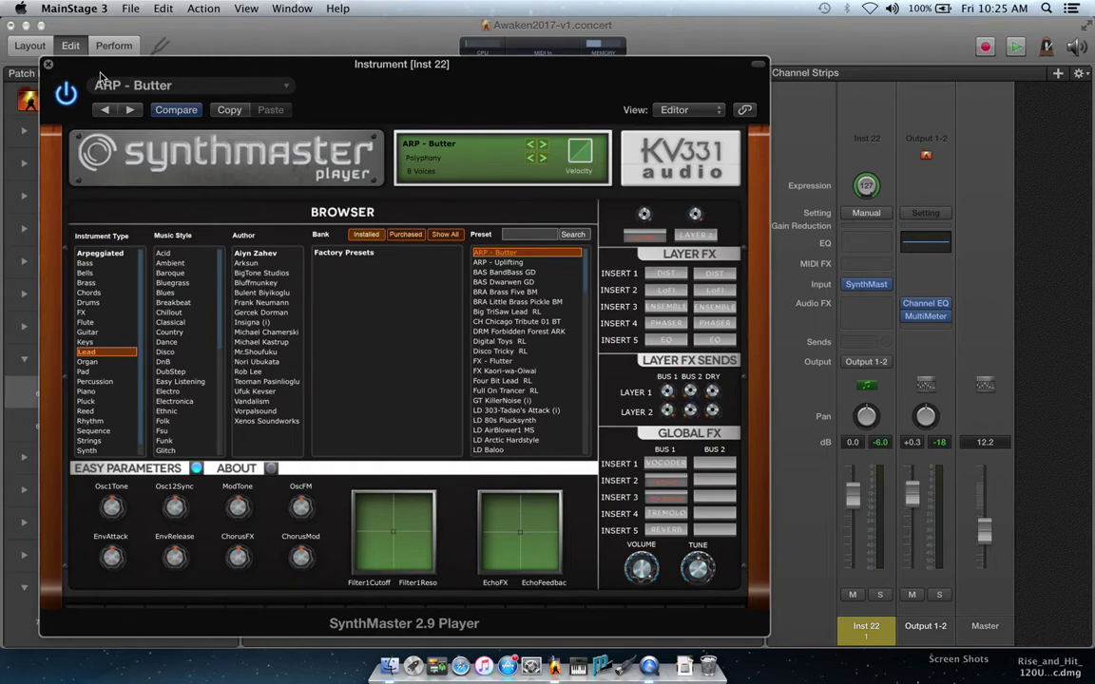
{"action": "left_click", "coordinate": [50, 67]}
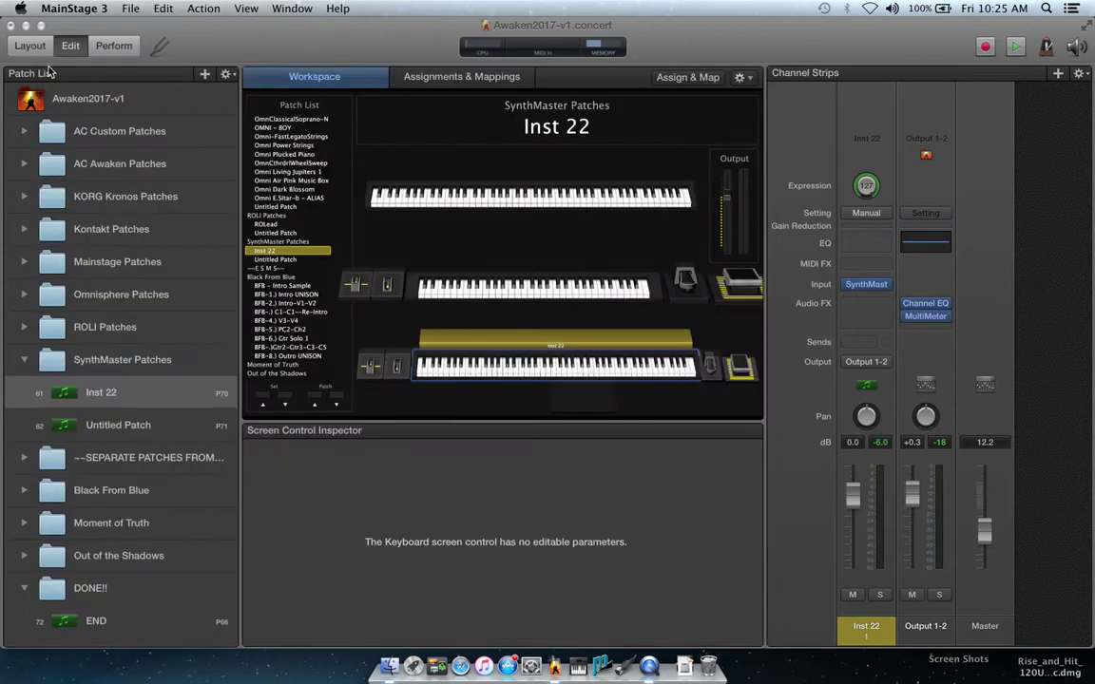
{"action": "left_click", "coordinate": [105, 397]}
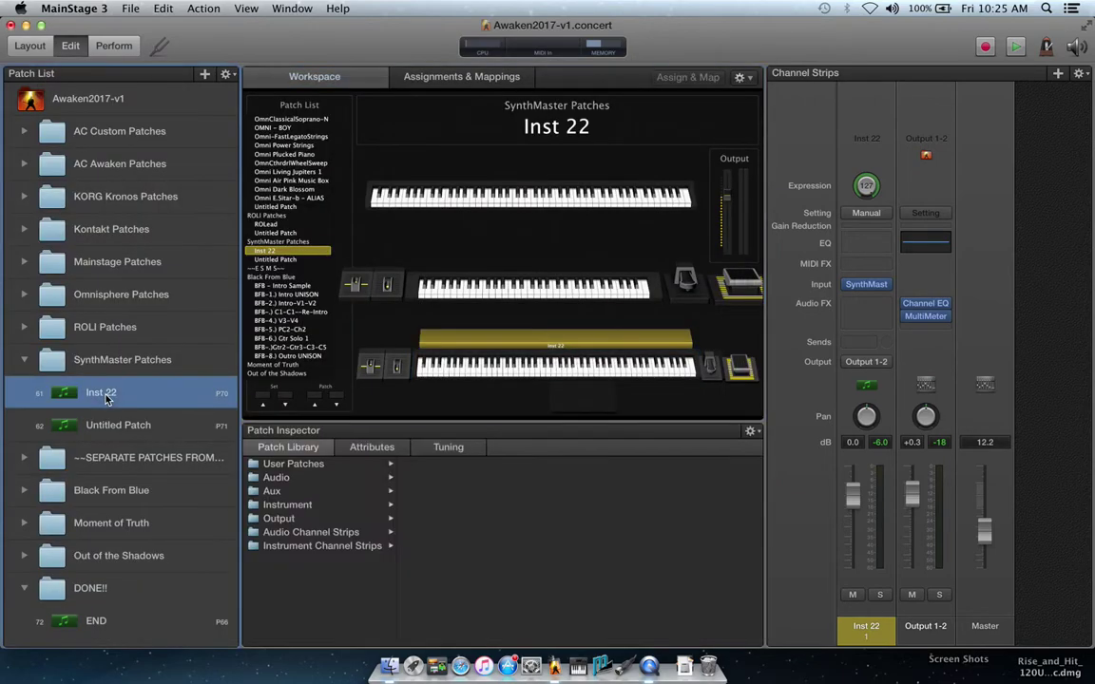
{"action": "double_click", "coordinate": [103, 393]}
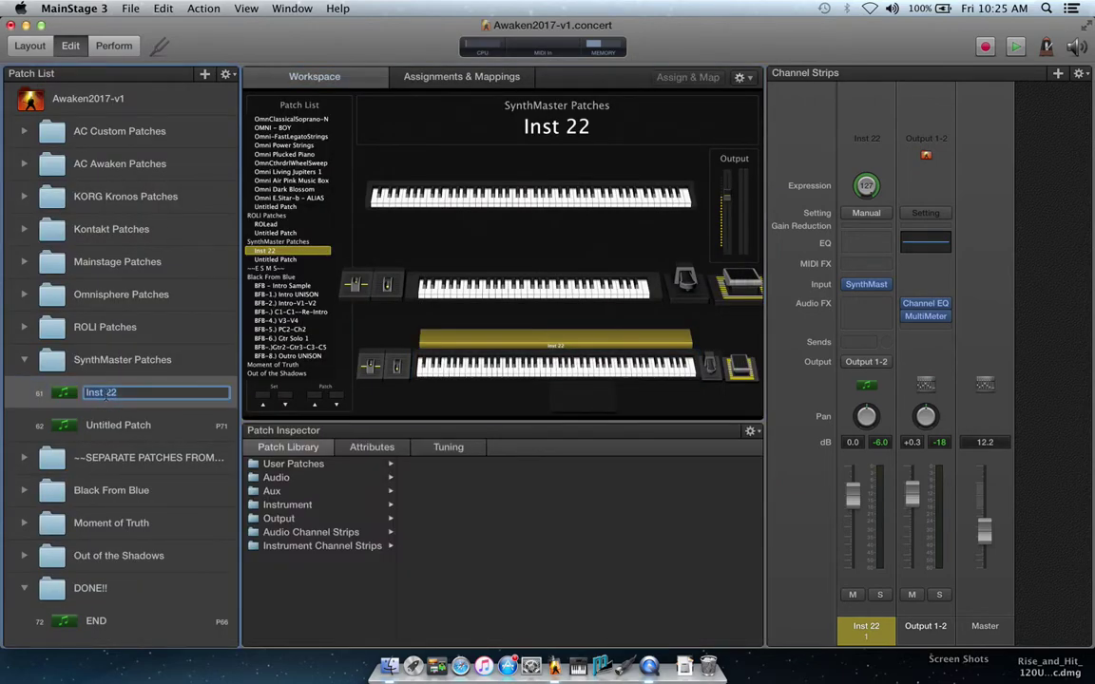
{"action": "type", "text": "SM - ARP Butter"}
{"action": "key", "text": "Return"}
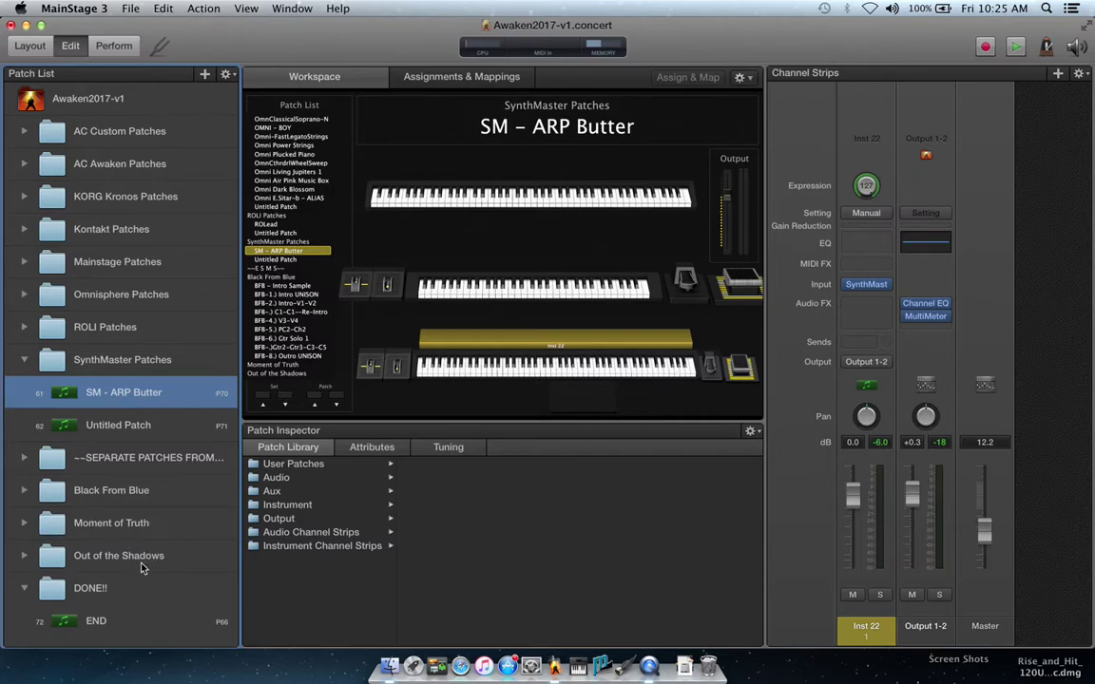
Step: Delete the Untitled Patch from the SynthMaster Patches set and reselect the SM - ARP Butter patch
{"action": "left_click", "coordinate": [130, 426]}
{"action": "key", "text": "BackSpace"}
{"action": "left_click", "coordinate": [159, 415]}
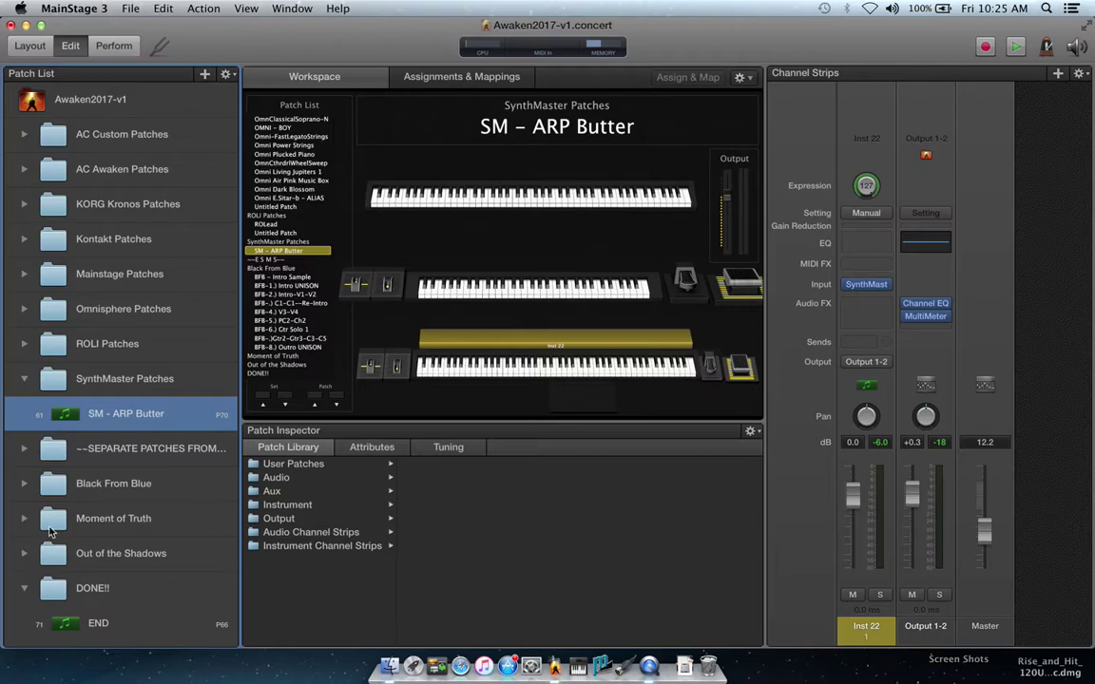
Step: Create a new patch with an Instrument channel strip, 88-keys (1-16) MIDI input and Output 1-2 in the SynthMaster Patches set
{"action": "left_click", "coordinate": [226, 74]}
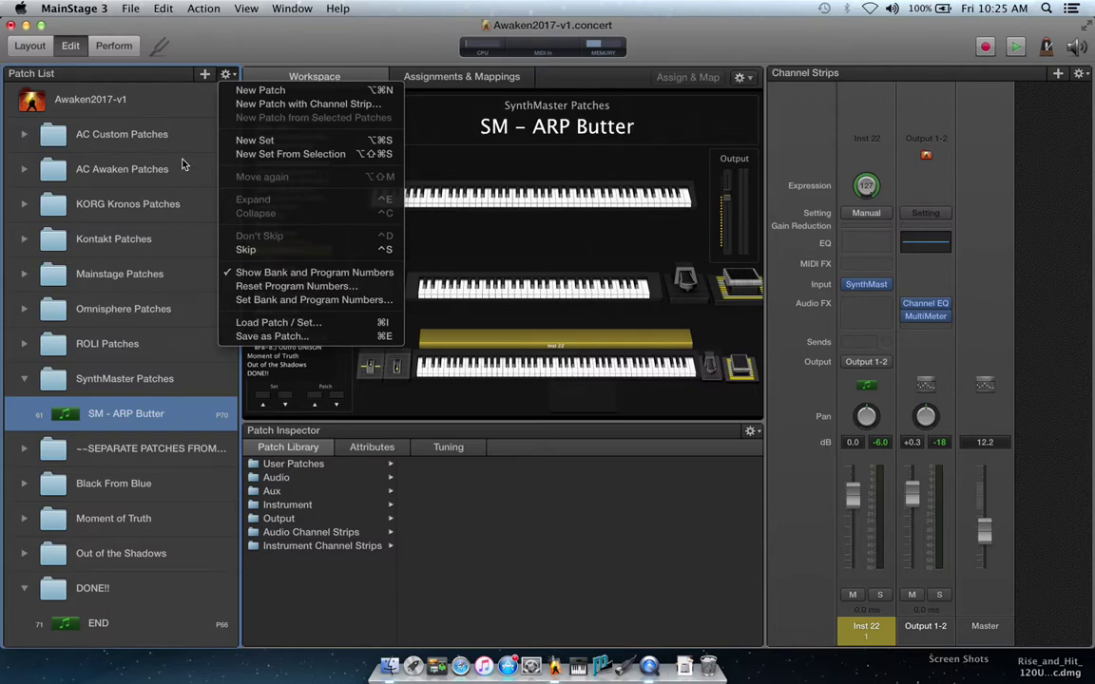
{"action": "left_click", "coordinate": [163, 387]}
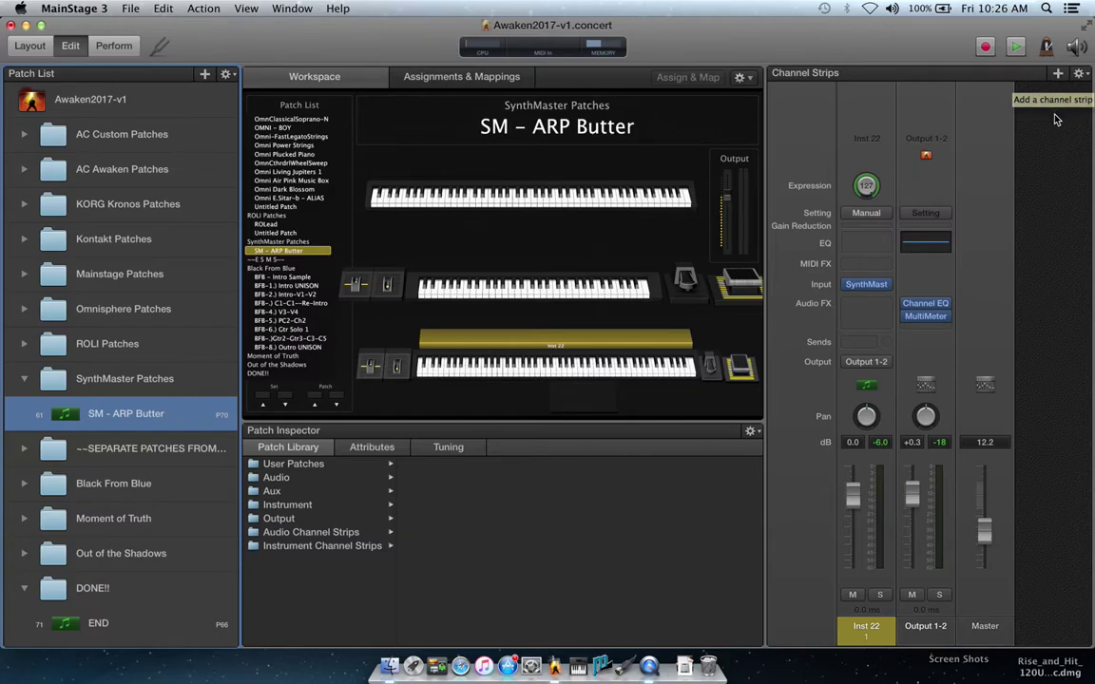
{"action": "left_click", "coordinate": [226, 74]}
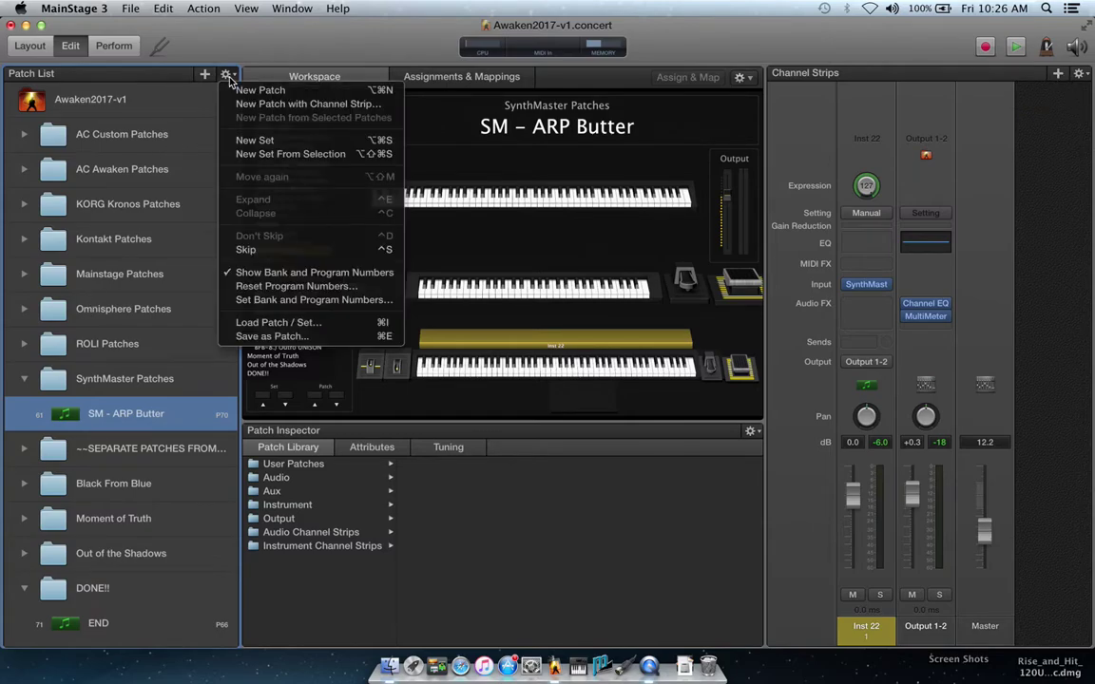
{"action": "left_click", "coordinate": [257, 106]}
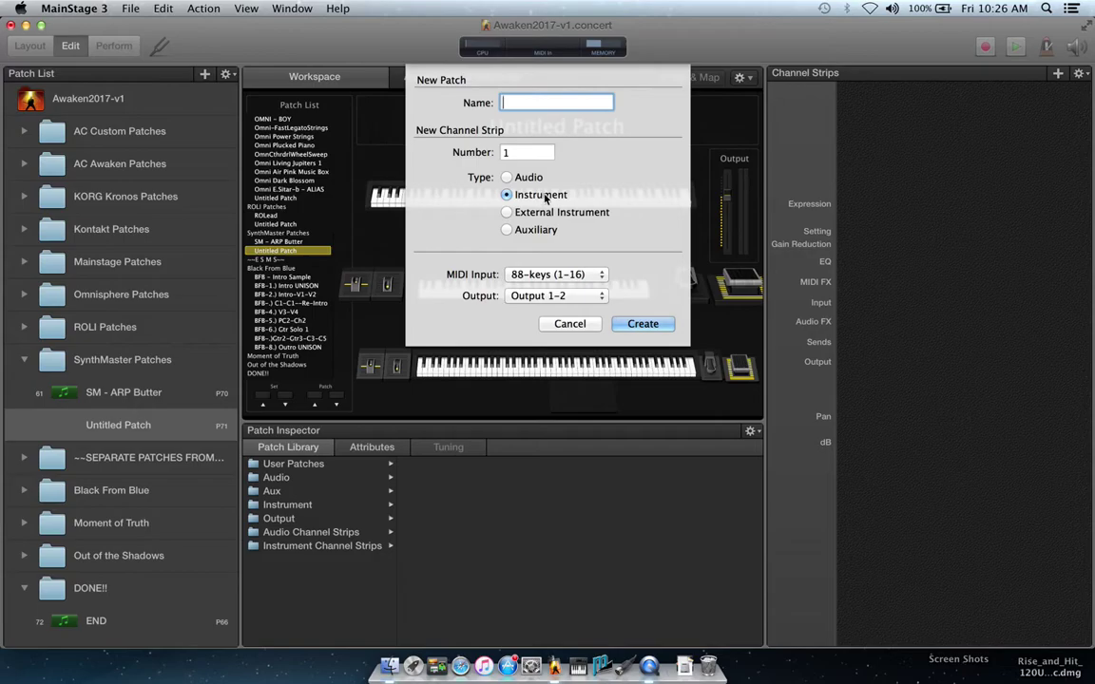
{"action": "left_click", "coordinate": [641, 323]}
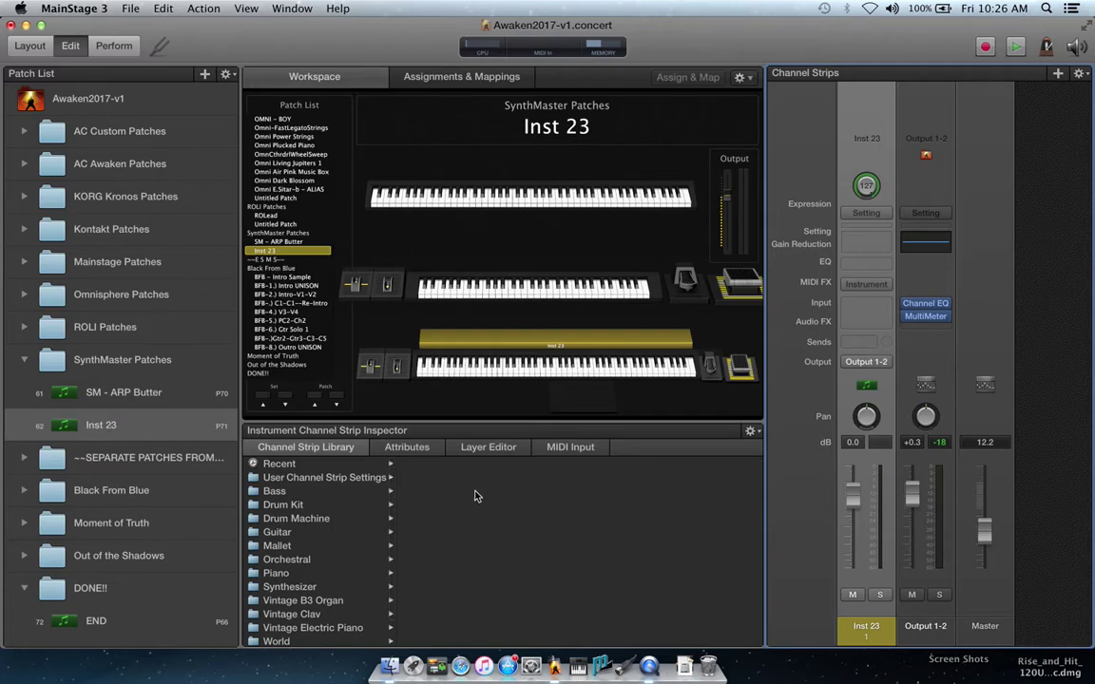
Step: Load KV331Audio's SynthMaster 2.9 Player as the instrument plug-in on the Inst 23 channel strip
{"action": "left_click", "coordinate": [878, 286]}
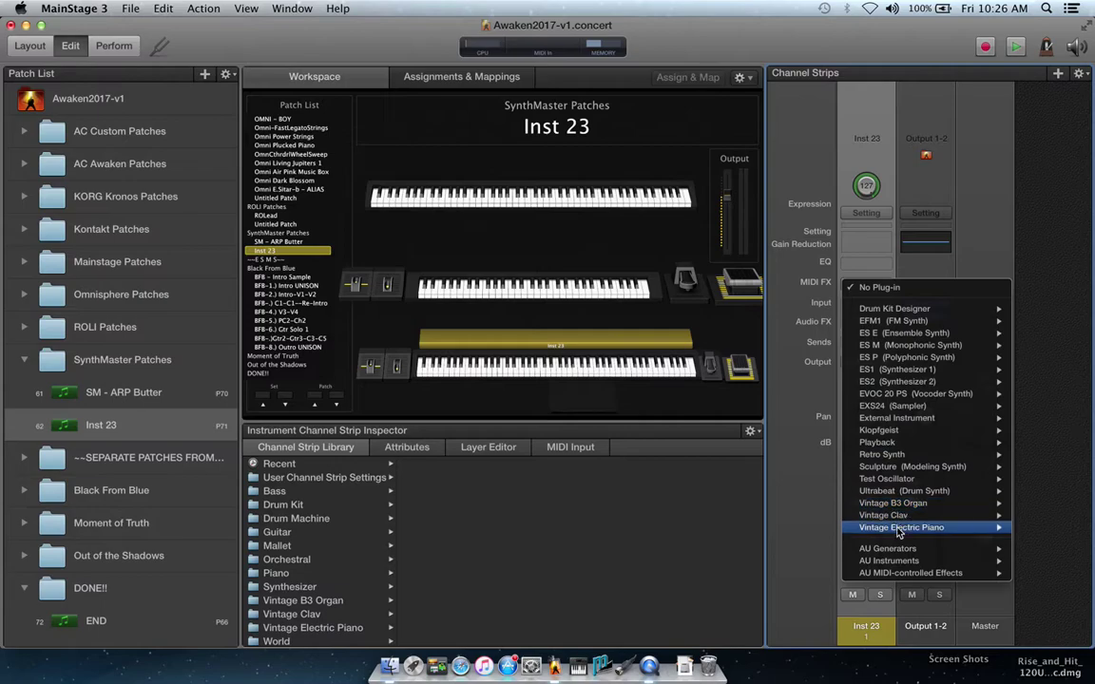
{"action": "mouse_move", "coordinate": [896, 563]}
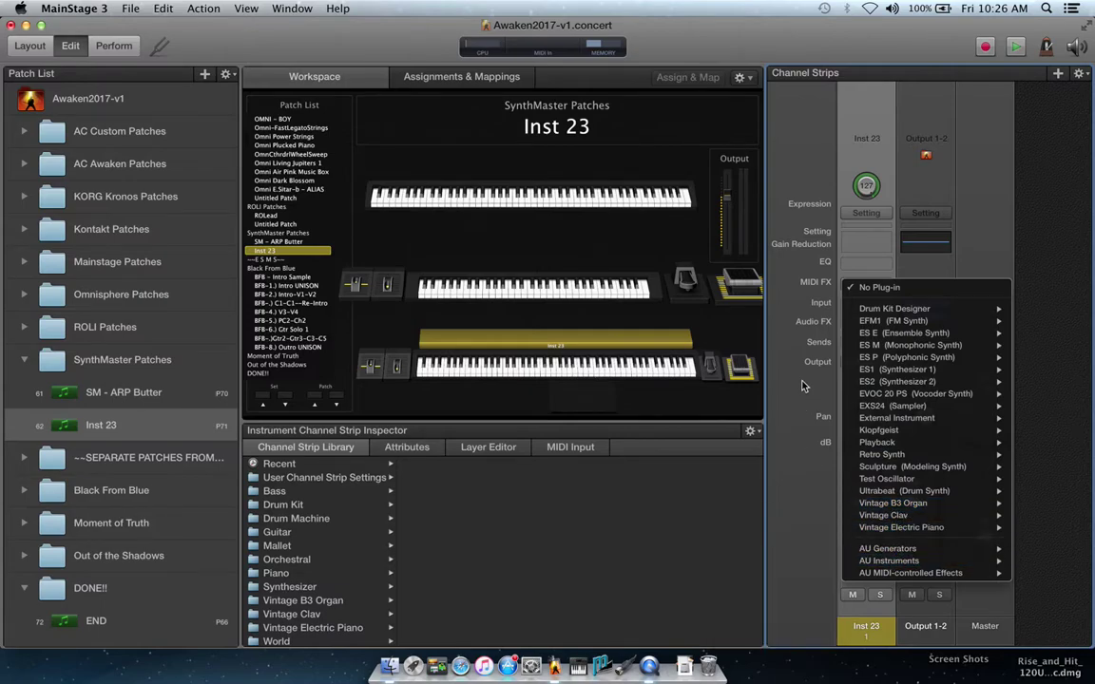
{"action": "left_click", "coordinate": [882, 176]}
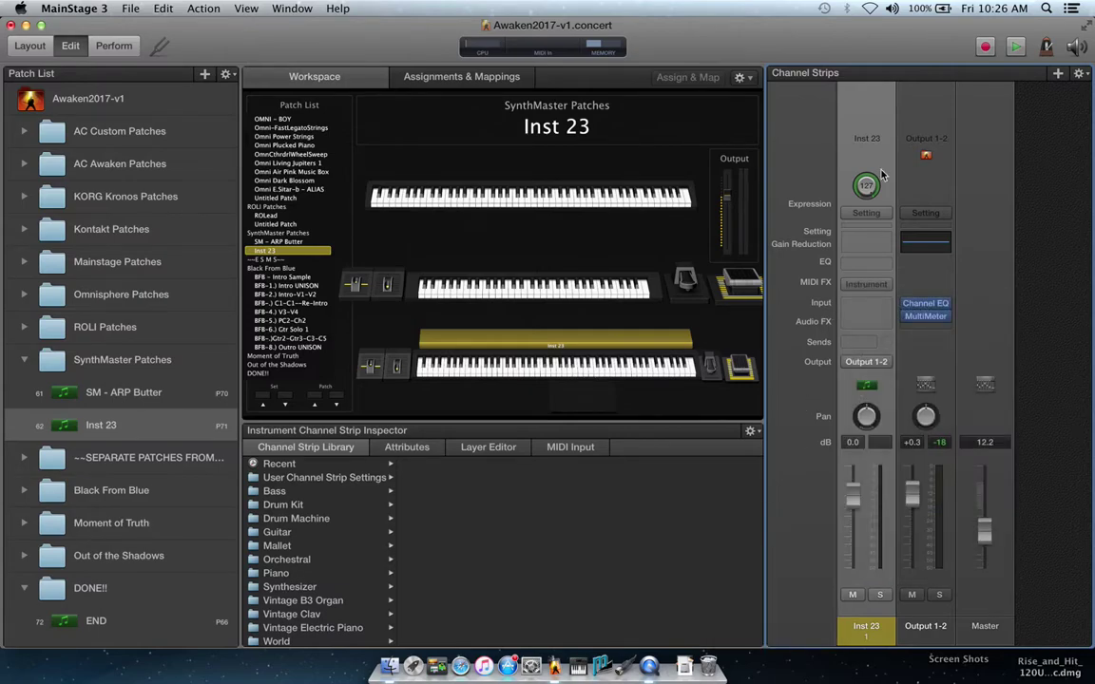
{"action": "left_click", "coordinate": [871, 286]}
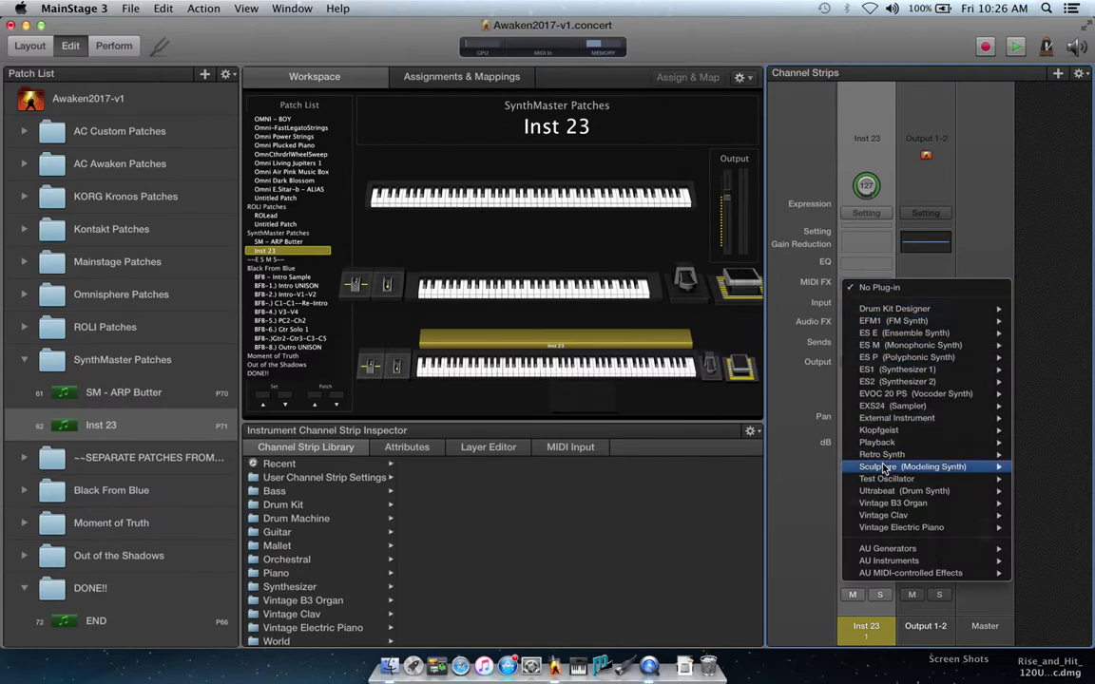
{"action": "mouse_move", "coordinate": [860, 561]}
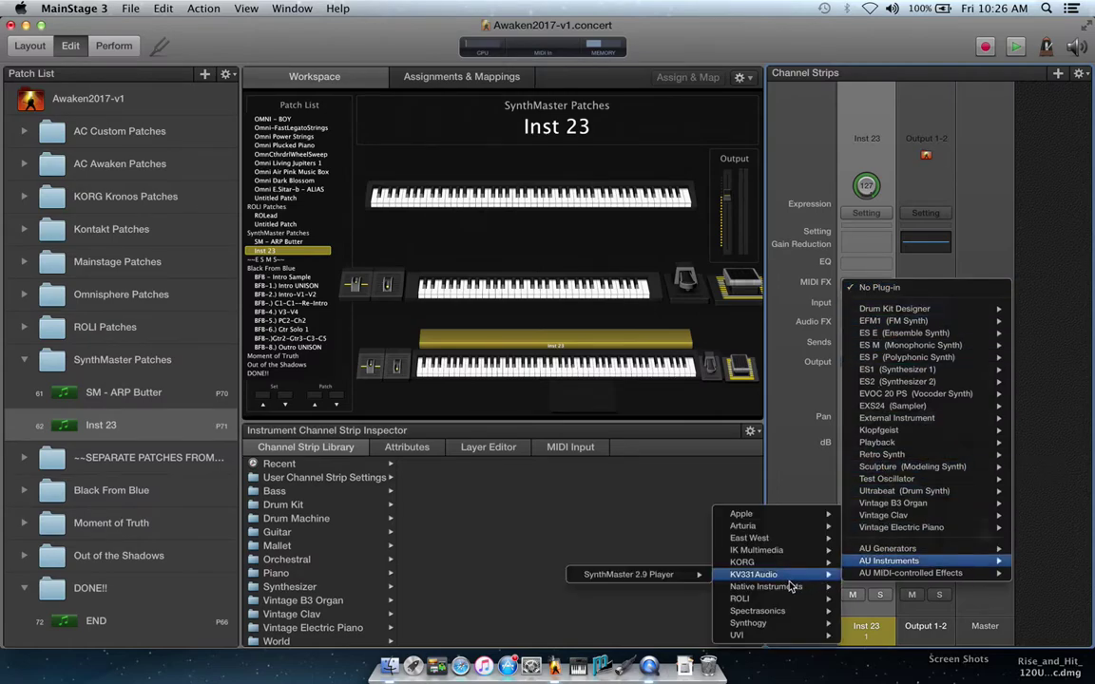
{"action": "mouse_move", "coordinate": [772, 577]}
{"action": "mouse_move", "coordinate": [627, 575]}
{"action": "left_click", "coordinate": [542, 575]}
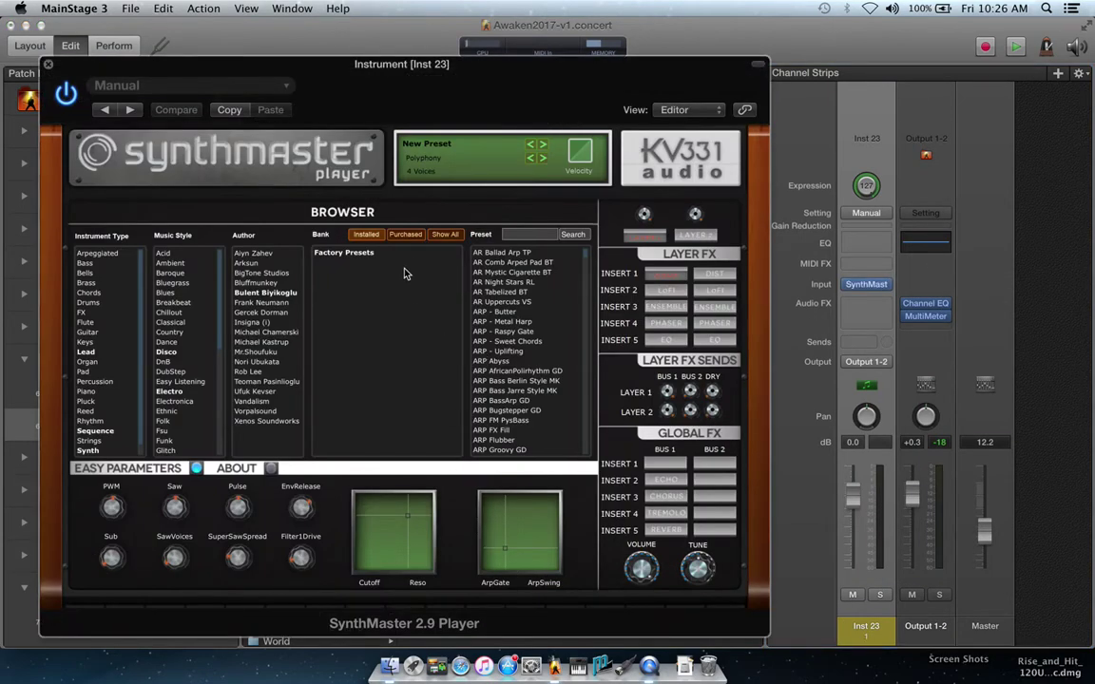
Step: Filter the SynthMaster presets to Organ, try OR Notre Dame BT and OR Hard Rock Organ MS, and audition the sound on the lowest keyboard
{"action": "left_click", "coordinate": [84, 365]}
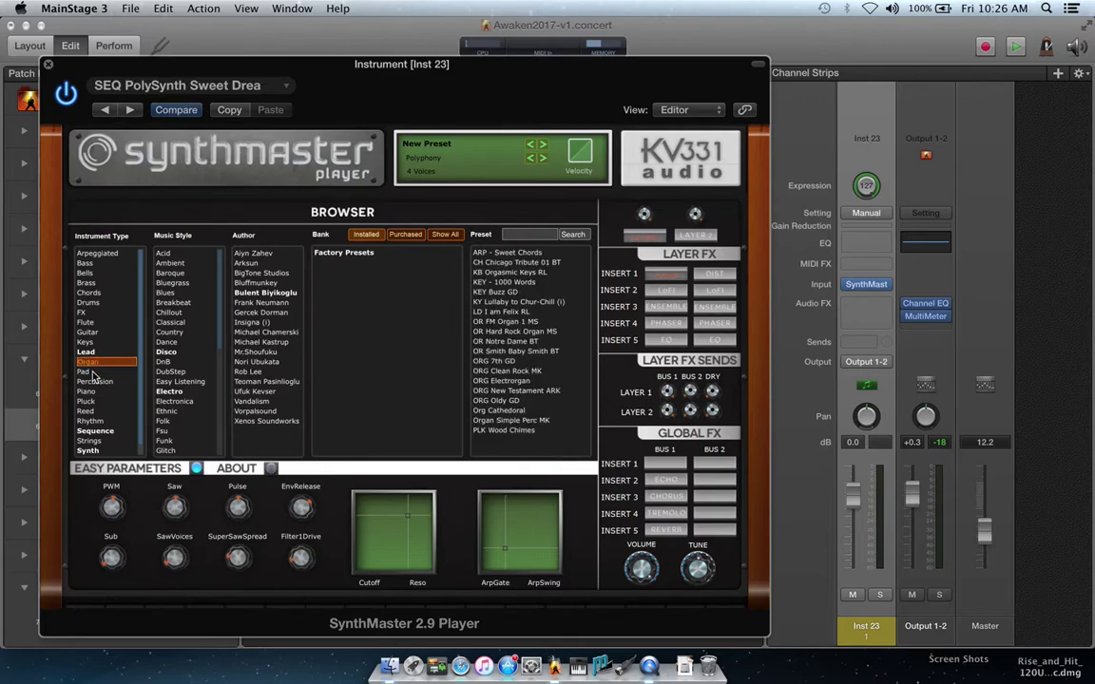
{"action": "left_click", "coordinate": [502, 340]}
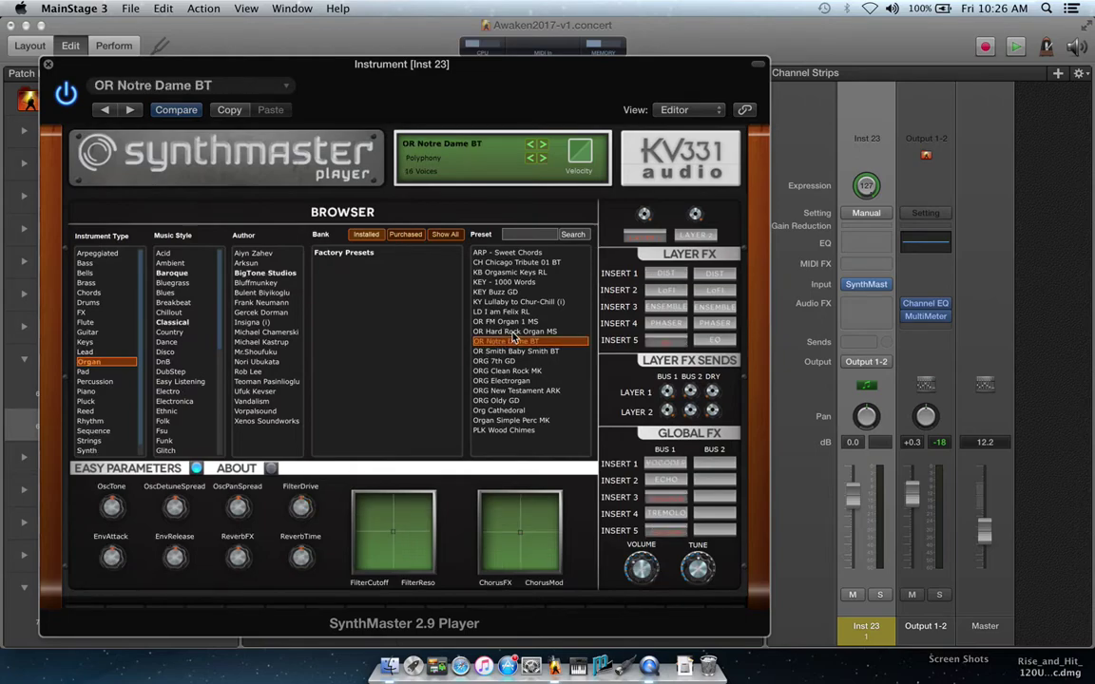
{"action": "left_click", "coordinate": [504, 331]}
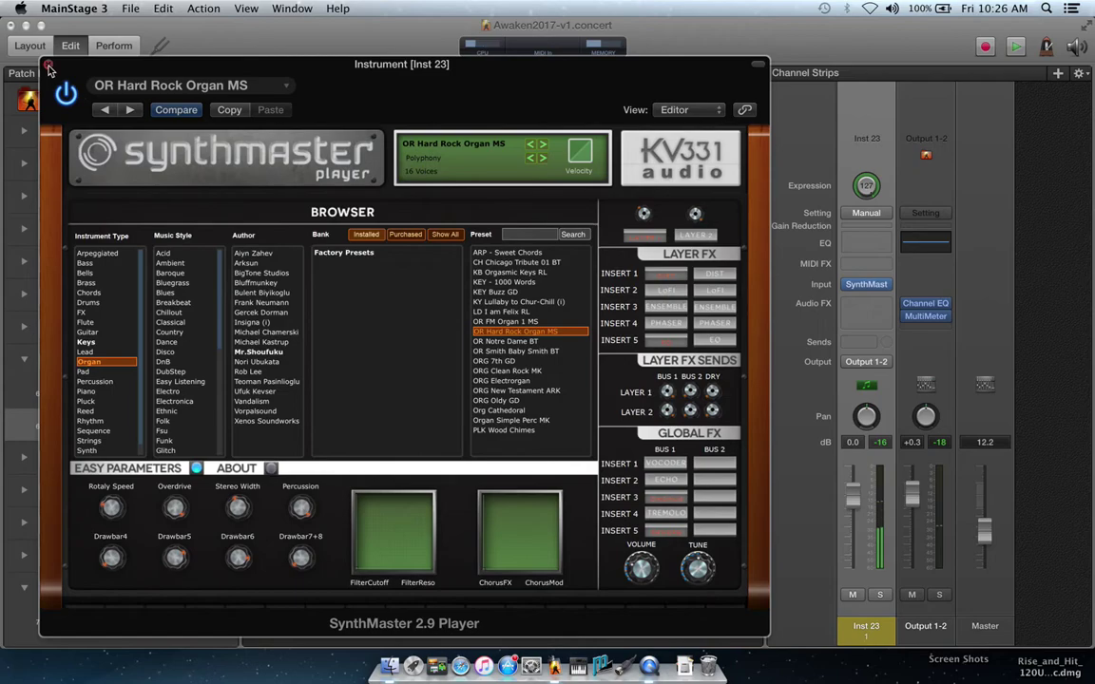
{"action": "left_click", "coordinate": [48, 63]}
{"action": "left_click", "coordinate": [583, 373]}
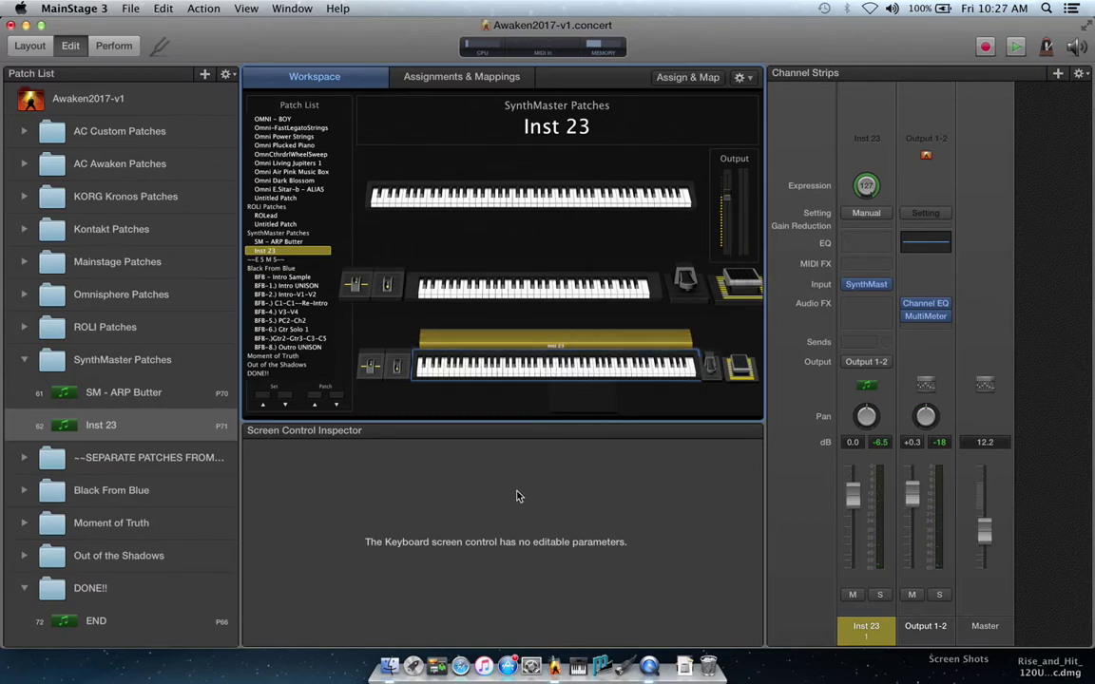
Step: Reopen the Inst 23 plug-in, try OR Smith Baby Smith BT, load OR Notre Dame BT instead, and close the plug-in window
{"action": "left_click", "coordinate": [870, 286]}
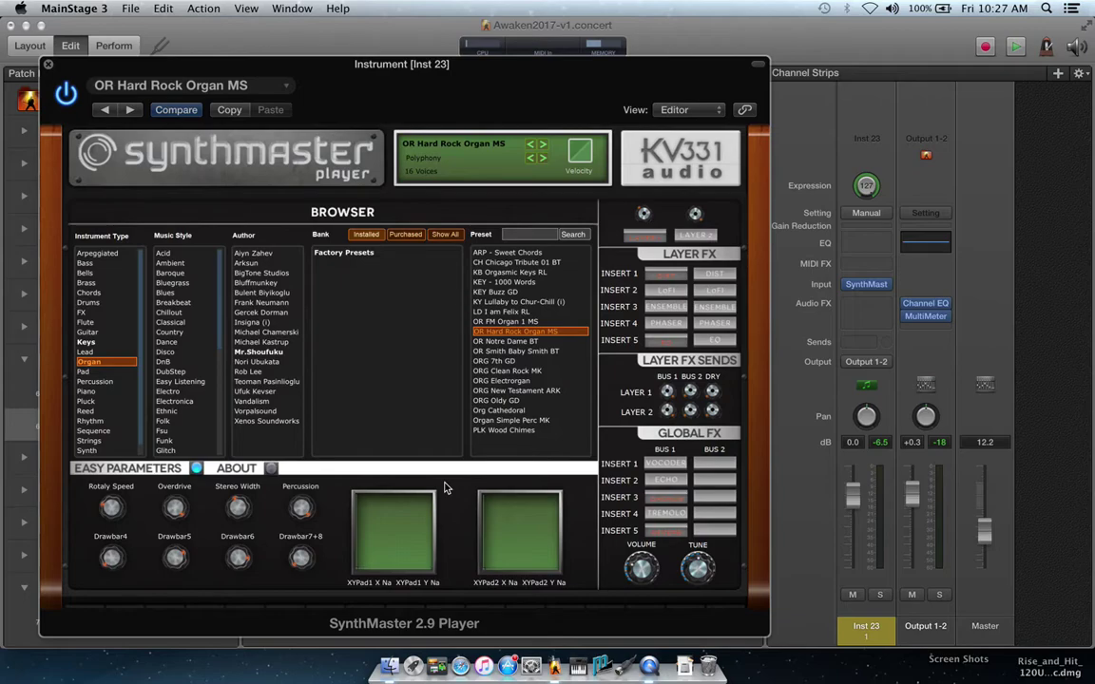
{"action": "left_click", "coordinate": [520, 350]}
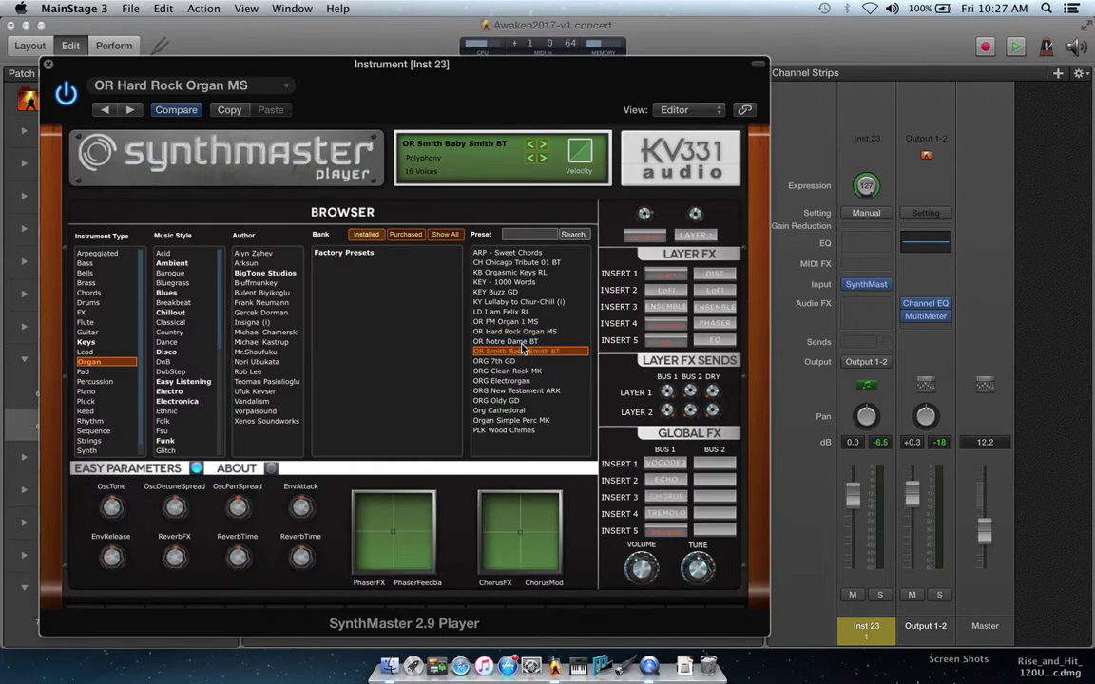
{"action": "left_click", "coordinate": [524, 342]}
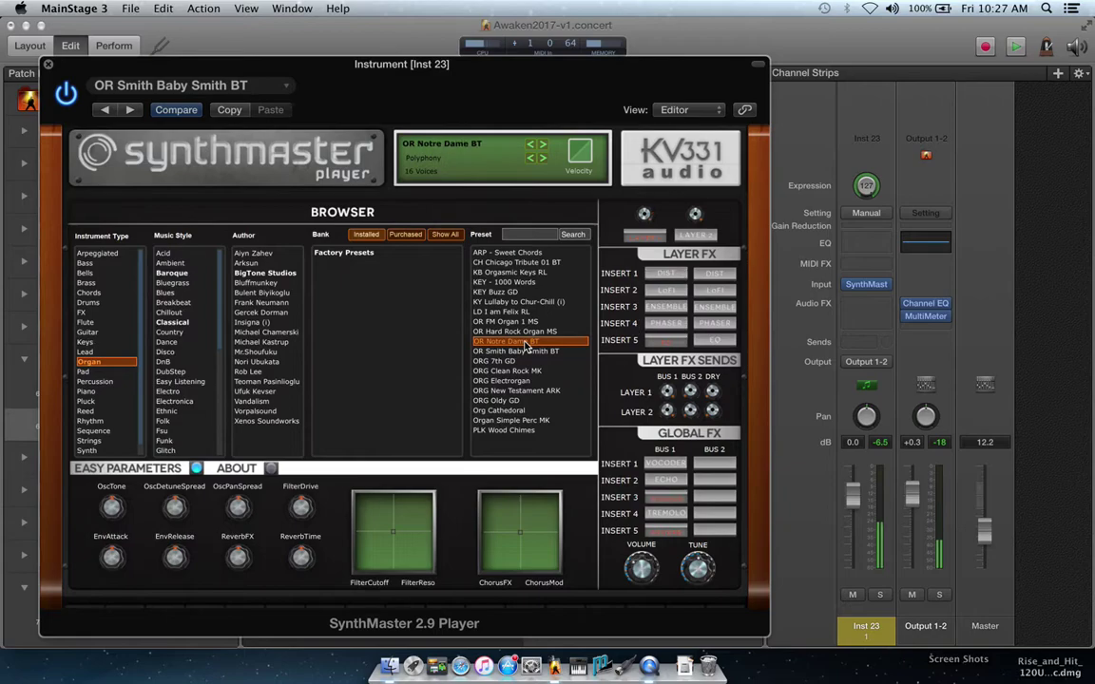
{"action": "left_click", "coordinate": [48, 63]}
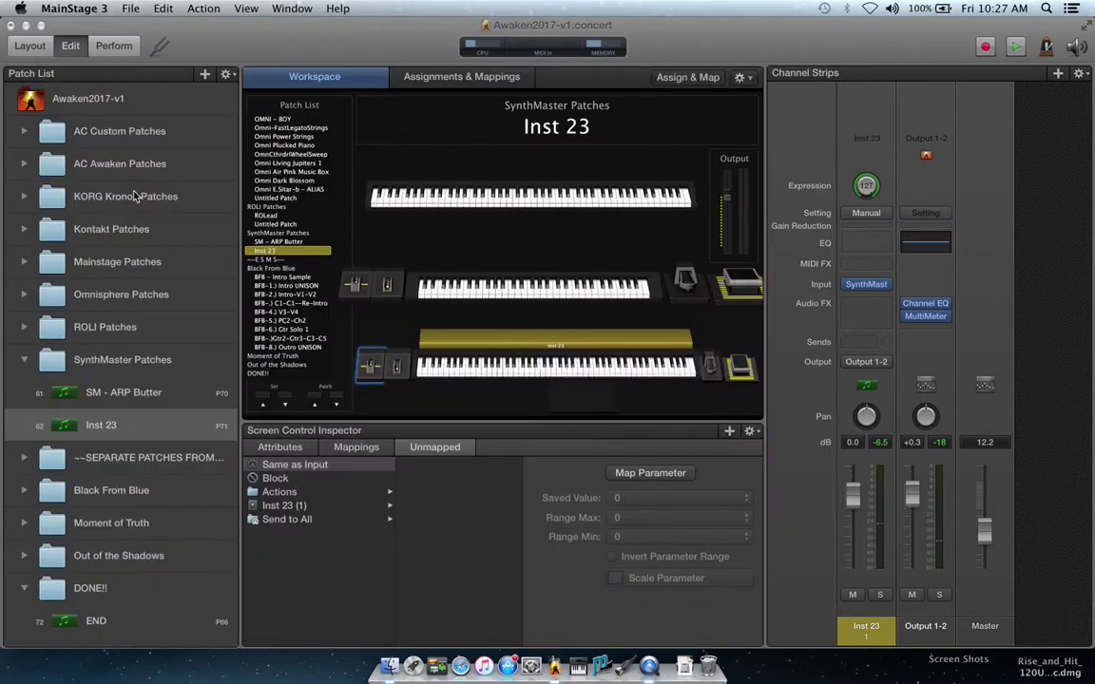
Step: Play a few notes on the lowest on-screen keyboard to audition the Notre Dame organ sound
{"action": "left_click", "coordinate": [583, 376]}
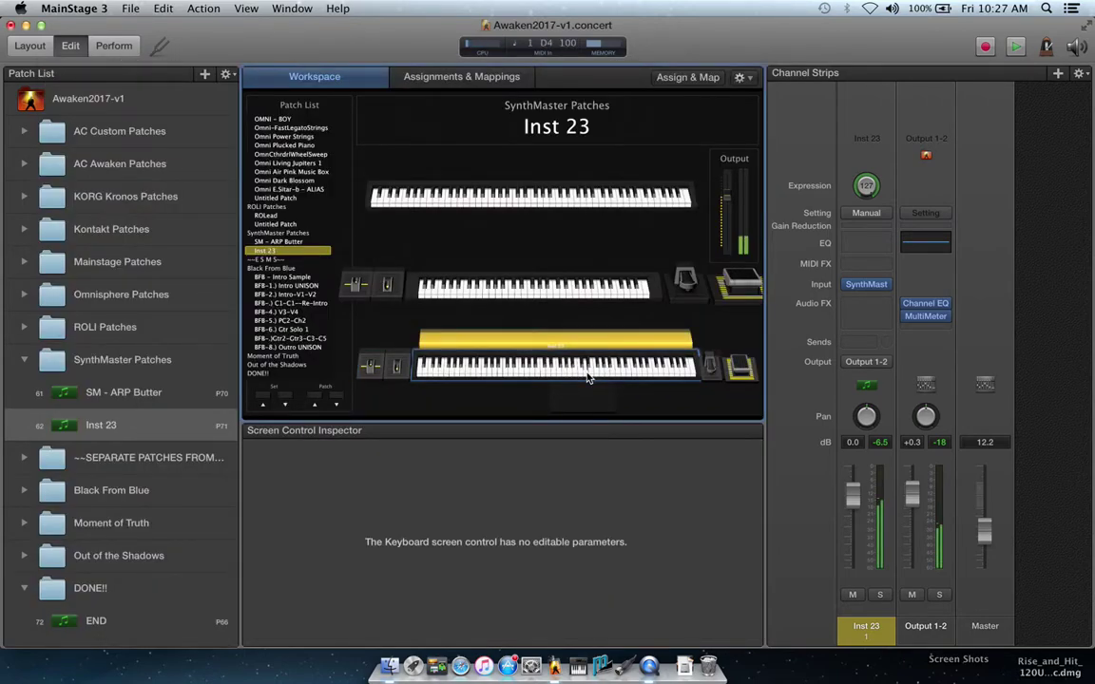
{"action": "left_click", "coordinate": [568, 373]}
{"action": "left_click", "coordinate": [523, 373]}
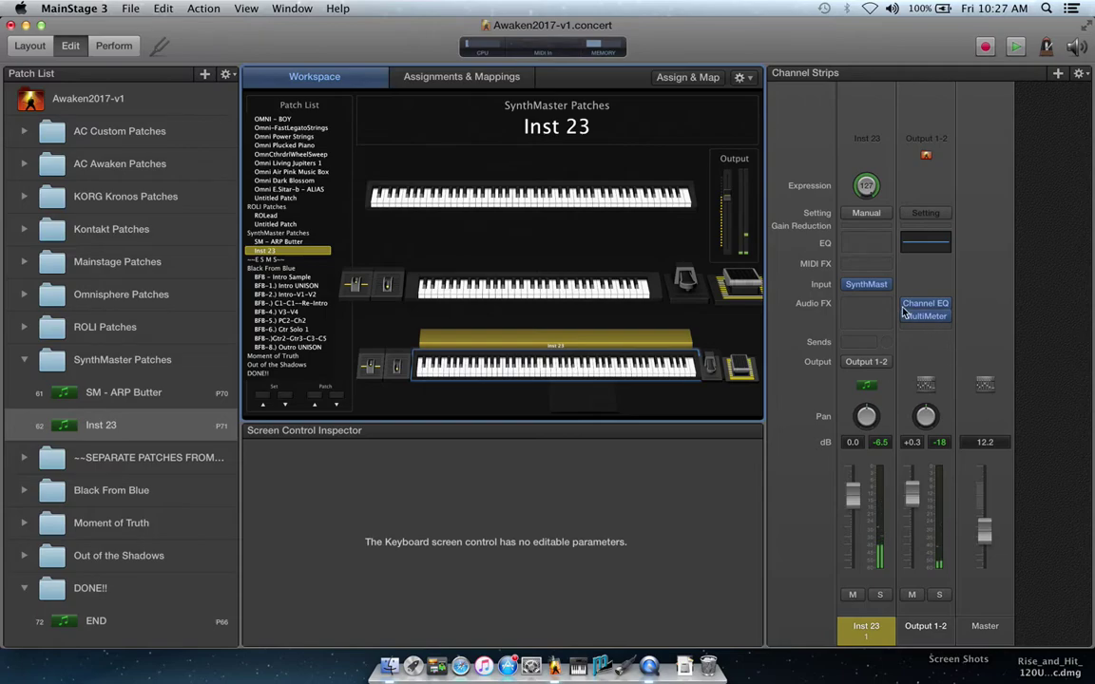
Step: Check the organ preset's name in the plug-in, and rename the Inst 23 patch as SM - OR
{"action": "left_click", "coordinate": [865, 285]}
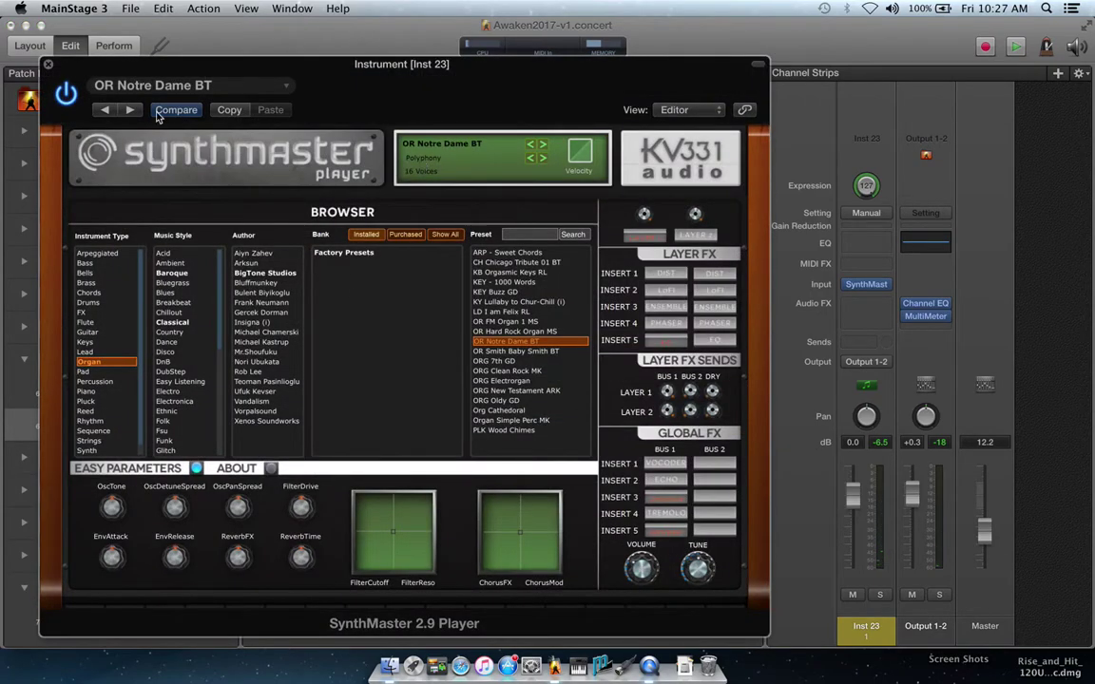
{"action": "left_click", "coordinate": [49, 66]}
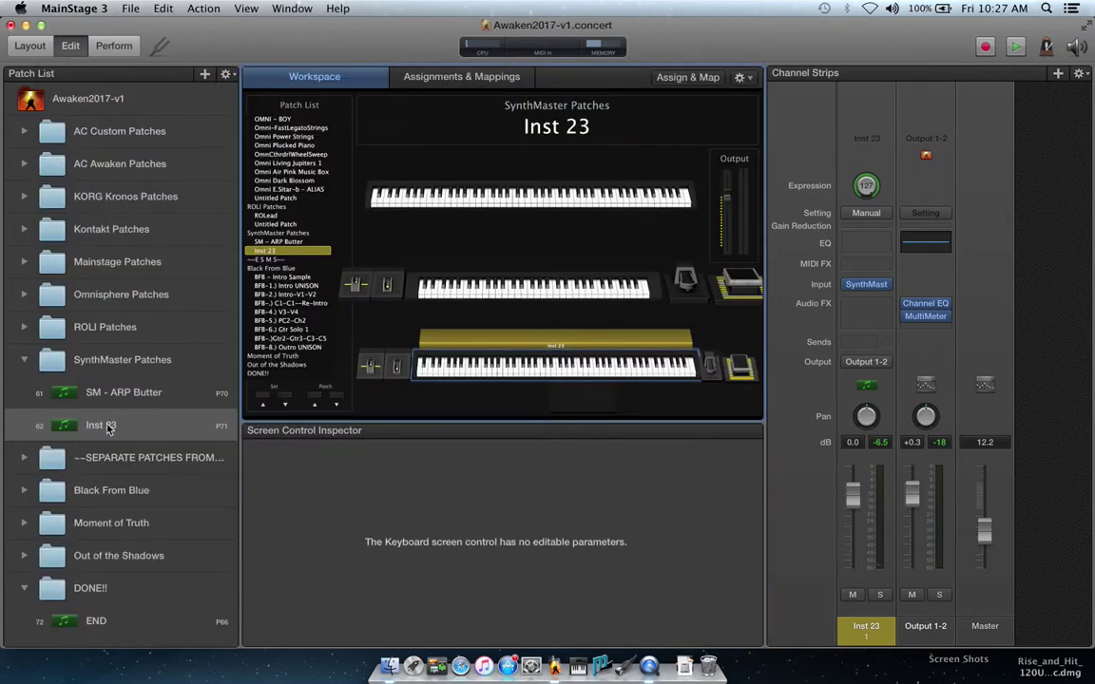
{"action": "left_click", "coordinate": [107, 429]}
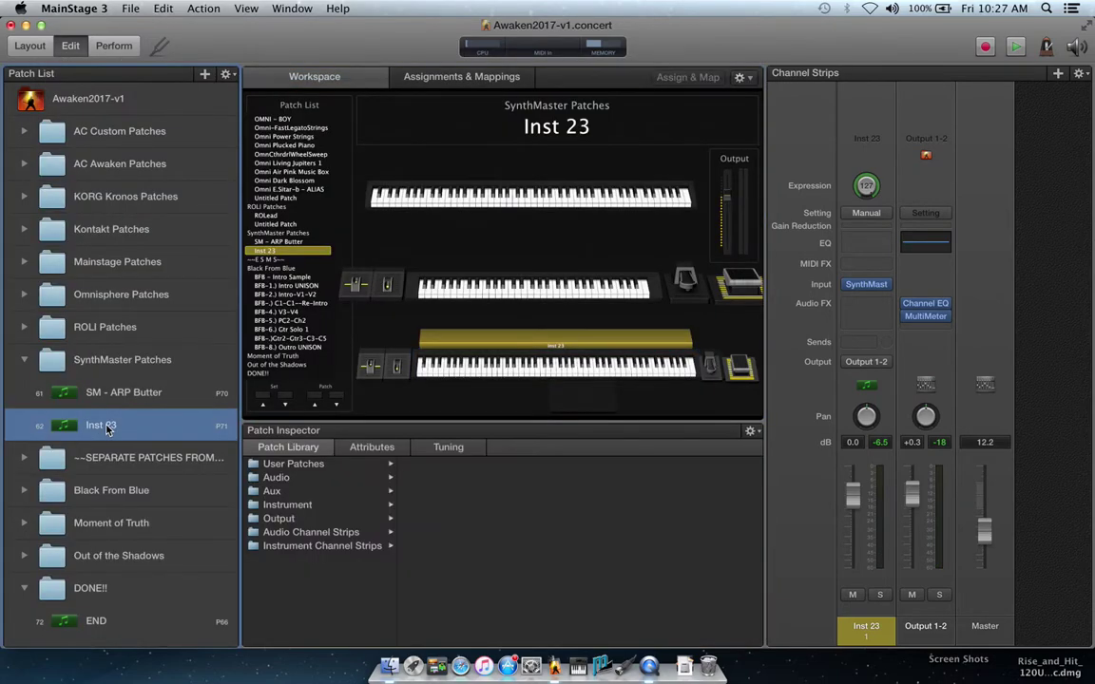
{"action": "double_click", "coordinate": [107, 429]}
{"action": "type", "text": "SM"}
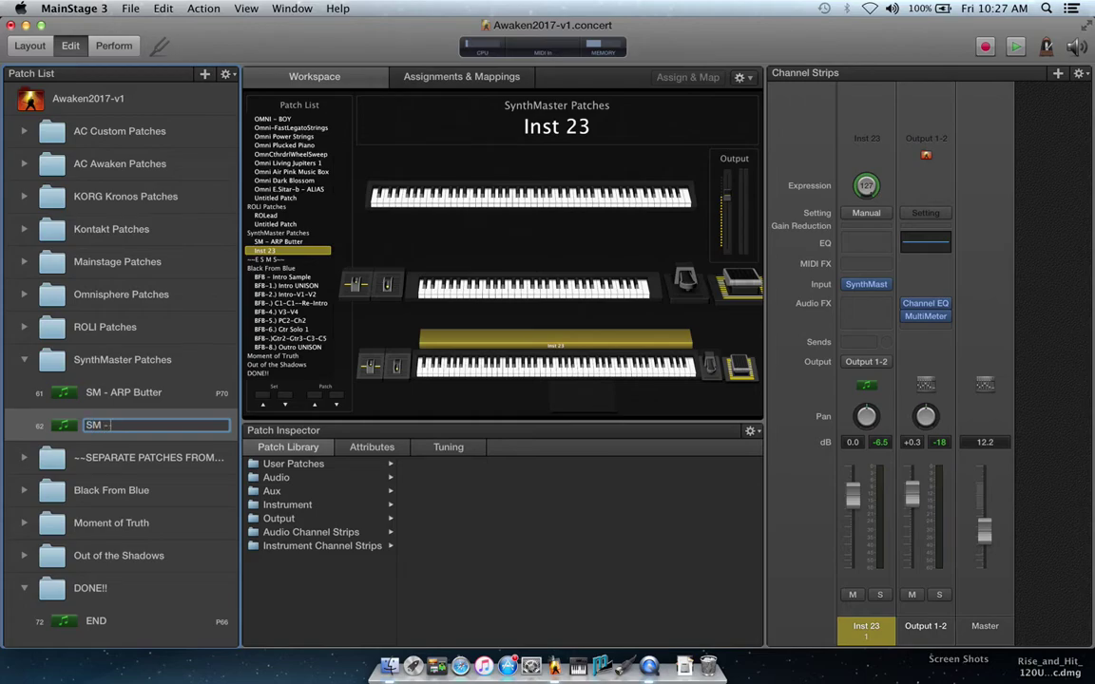
{"action": "type", "text": " - OR"}
{"action": "key", "text": "Return"}
Step: Check the organ preset's full name in the Inst 23 plug-in and rename the SM - OR patch as SM - OR Notre Dame BT
{"action": "left_click", "coordinate": [866, 284]}
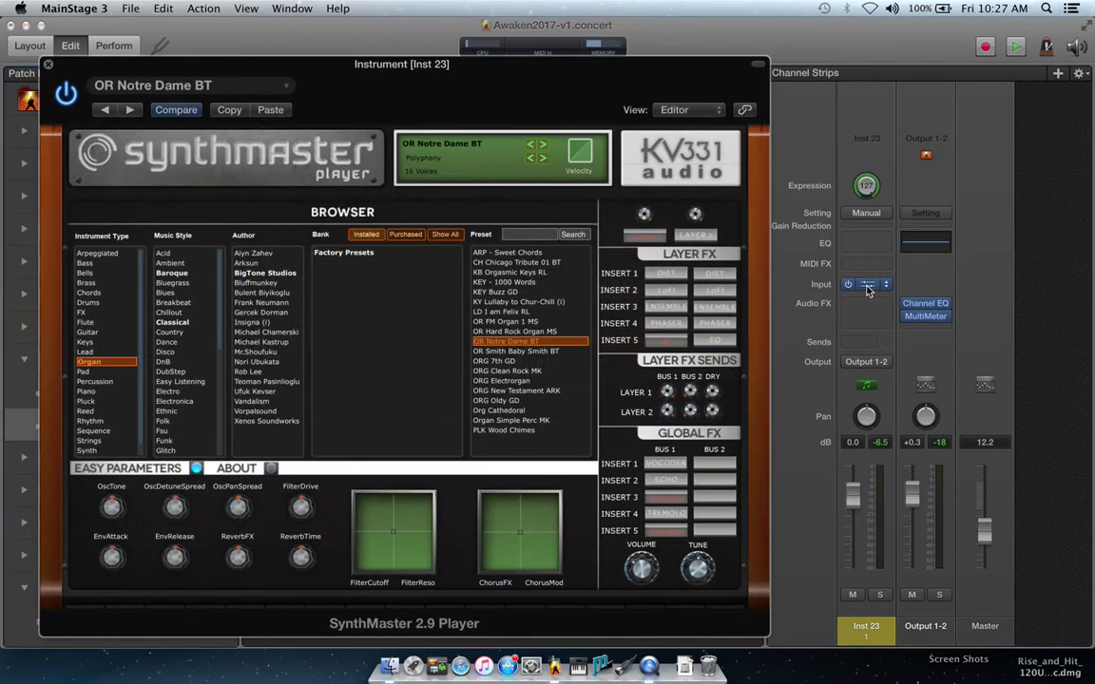
{"action": "left_click", "coordinate": [49, 67]}
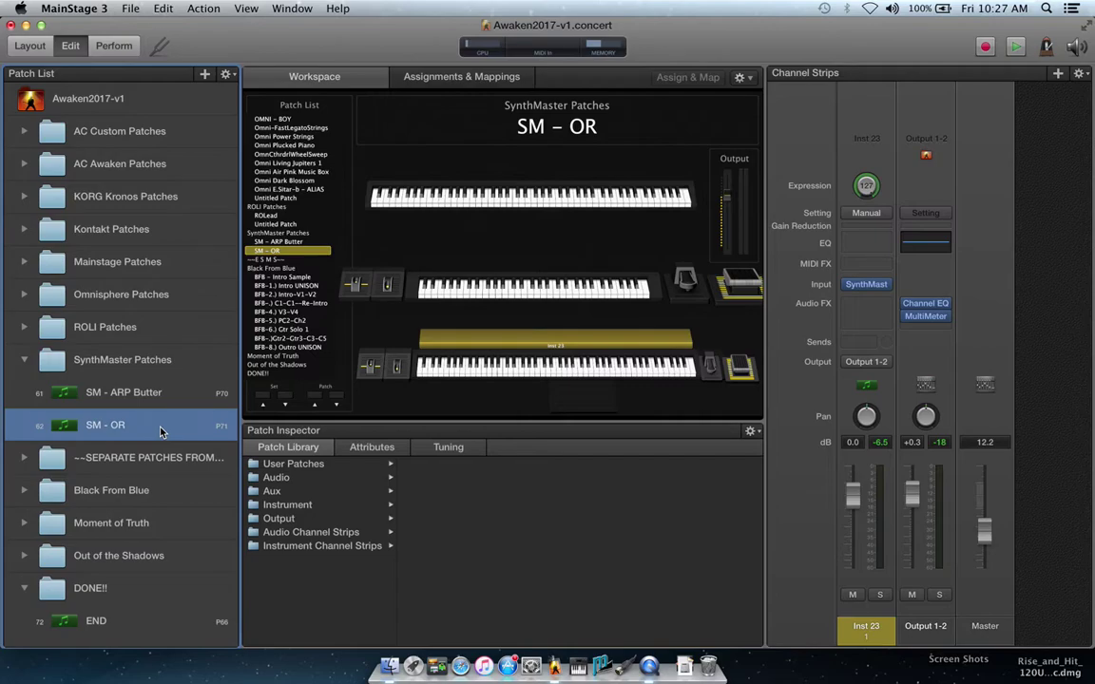
{"action": "left_click", "coordinate": [121, 426]}
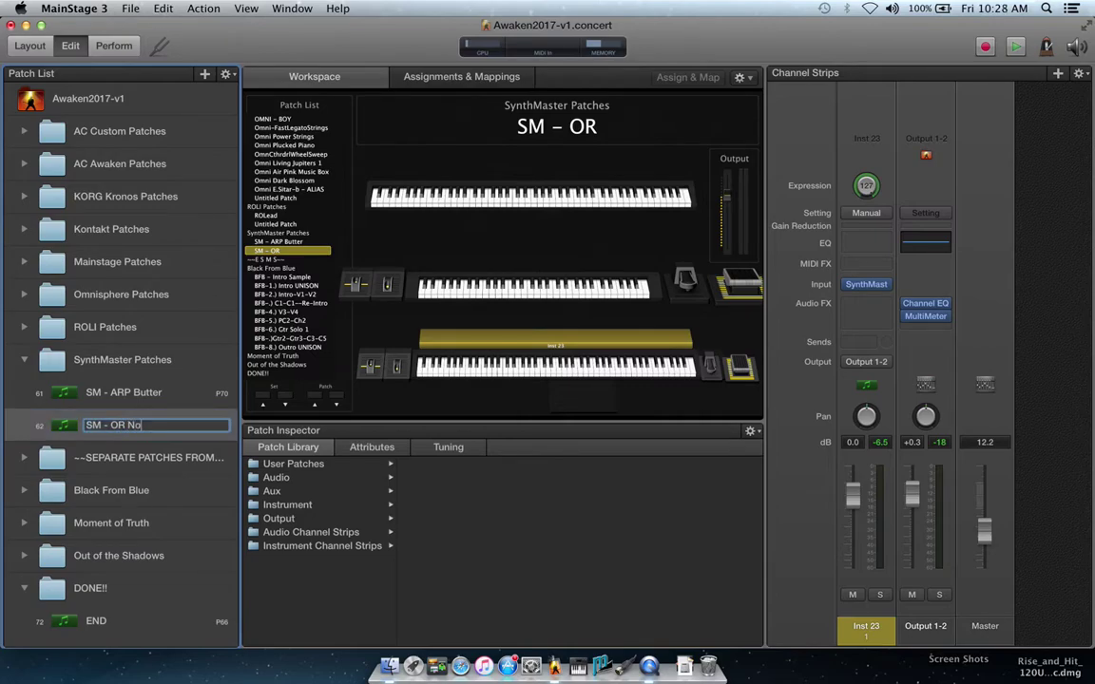
{"action": "type", "text": "Notre Dame BT"}
{"action": "key", "text": "Return"}
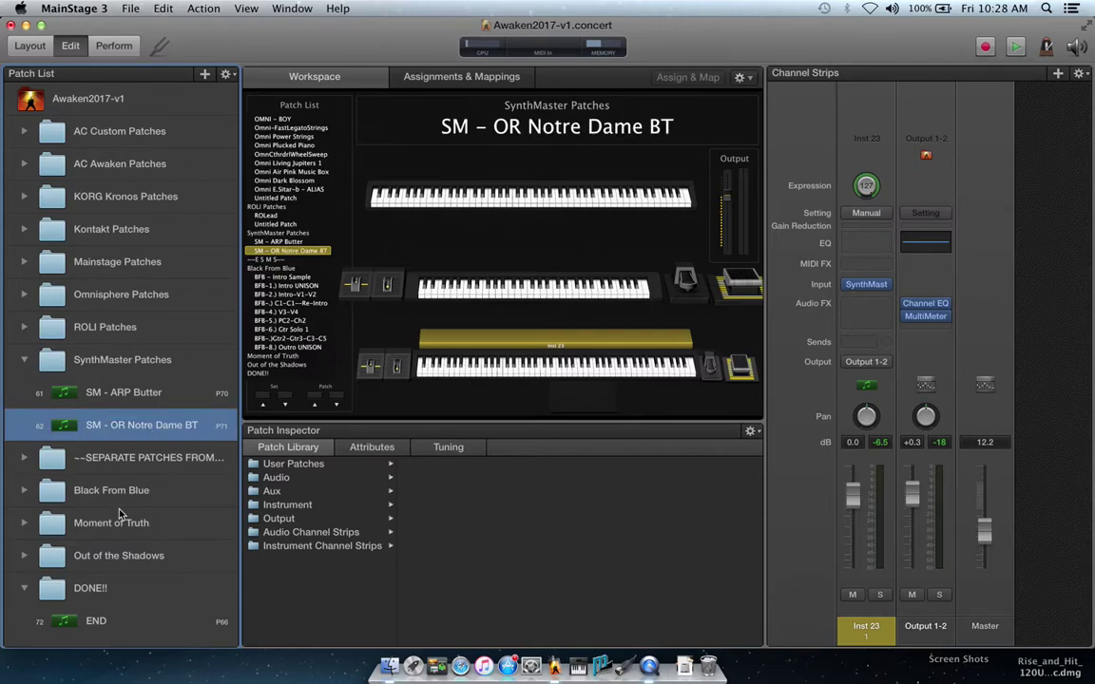
Step: Review the SynthMaster plug-in of the Notre Dame patch once more, close it, and save the Awaken2017-v1 concert
{"action": "left_click", "coordinate": [867, 285]}
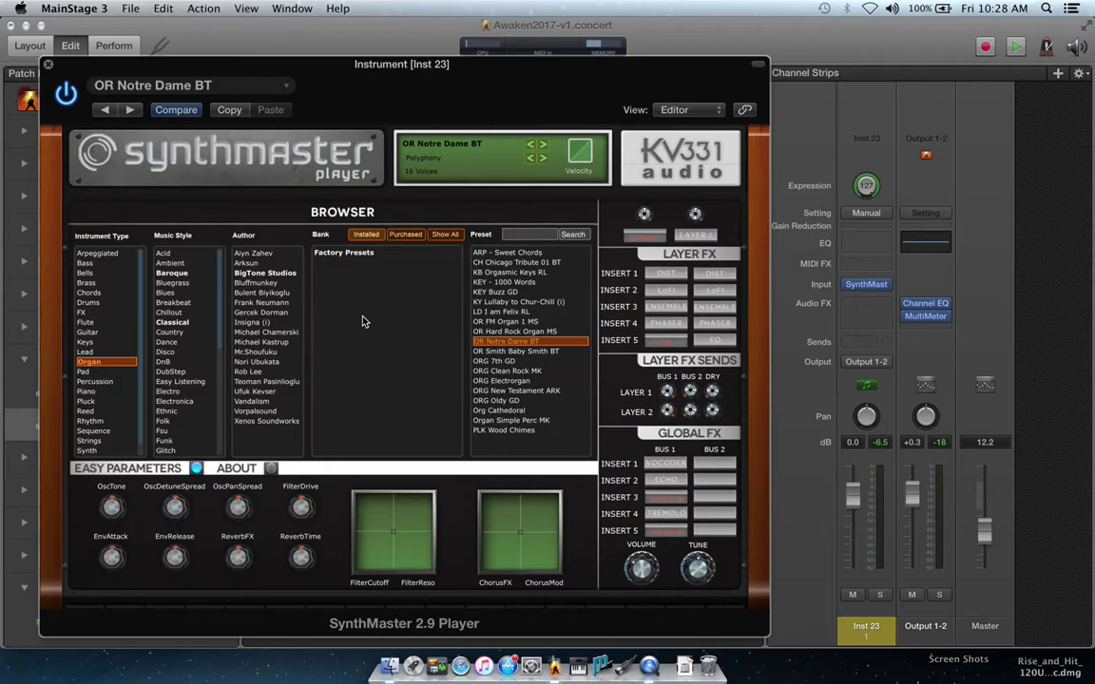
{"action": "left_click", "coordinate": [47, 64]}
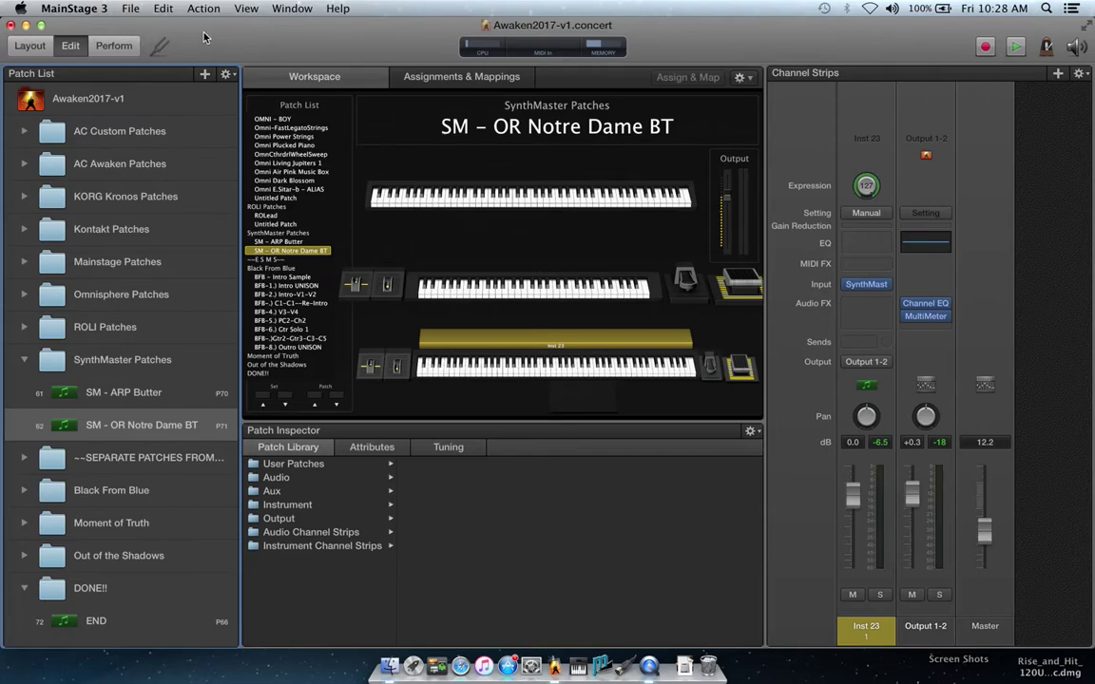
{"action": "left_click", "coordinate": [136, 10]}
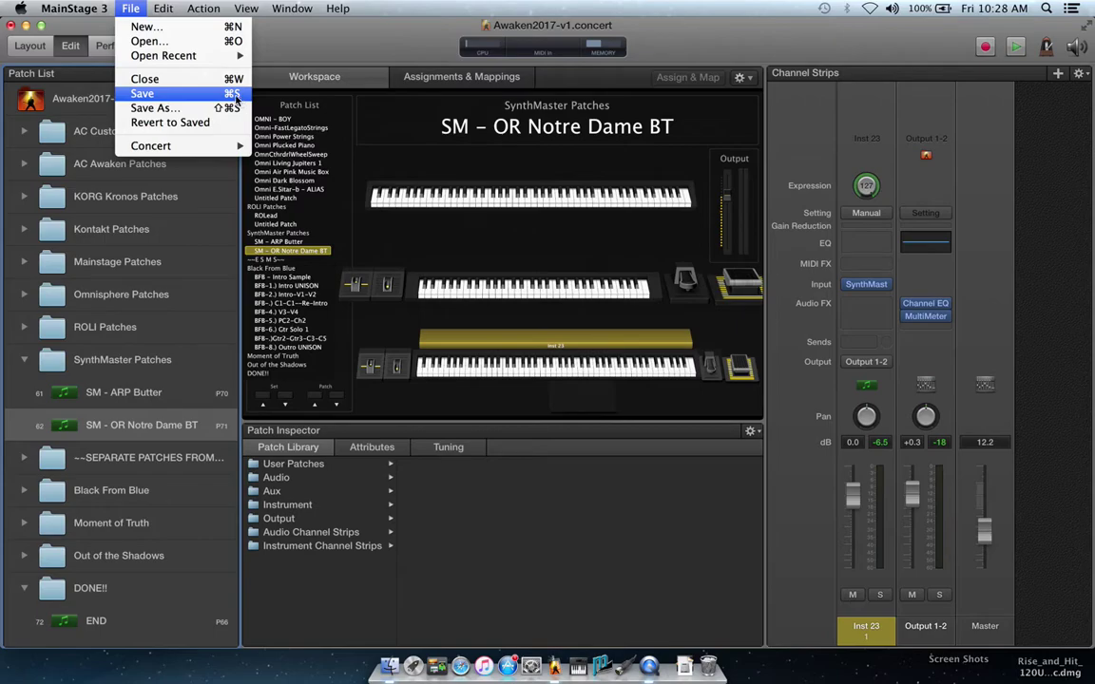
{"action": "left_click", "coordinate": [149, 95]}
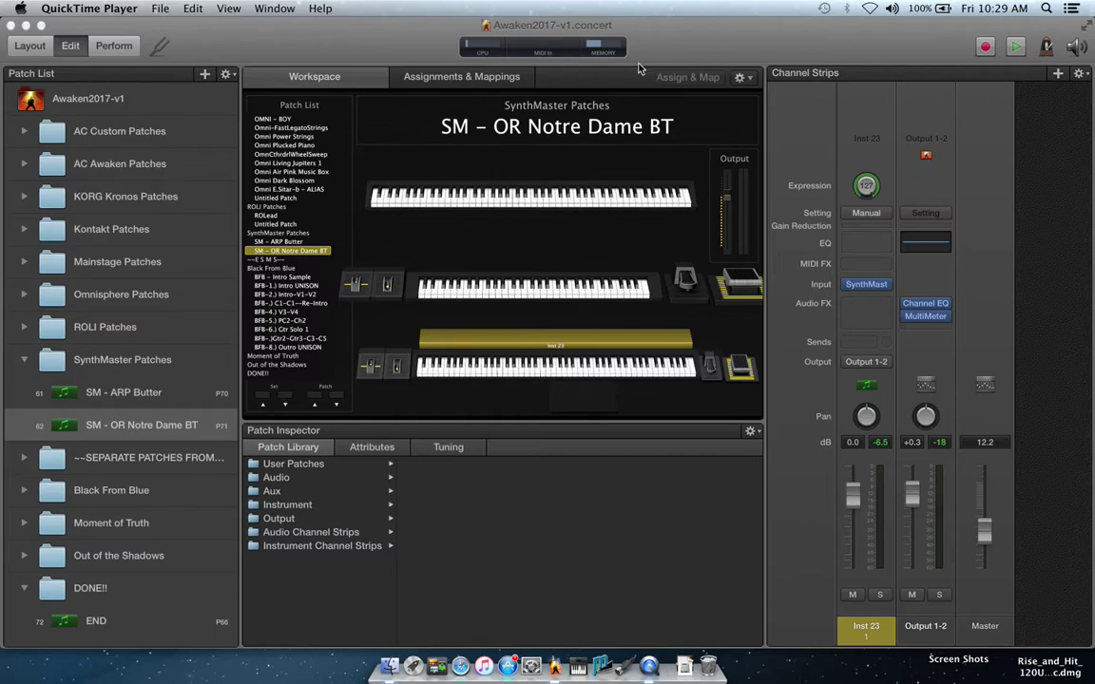
Step: Expand the ROLI, Omnisphere, Mainstage, Kontakt, KORG Kronos, AC Awaken and AC Custom sets to examine the patches in each
{"action": "left_click", "coordinate": [24, 325]}
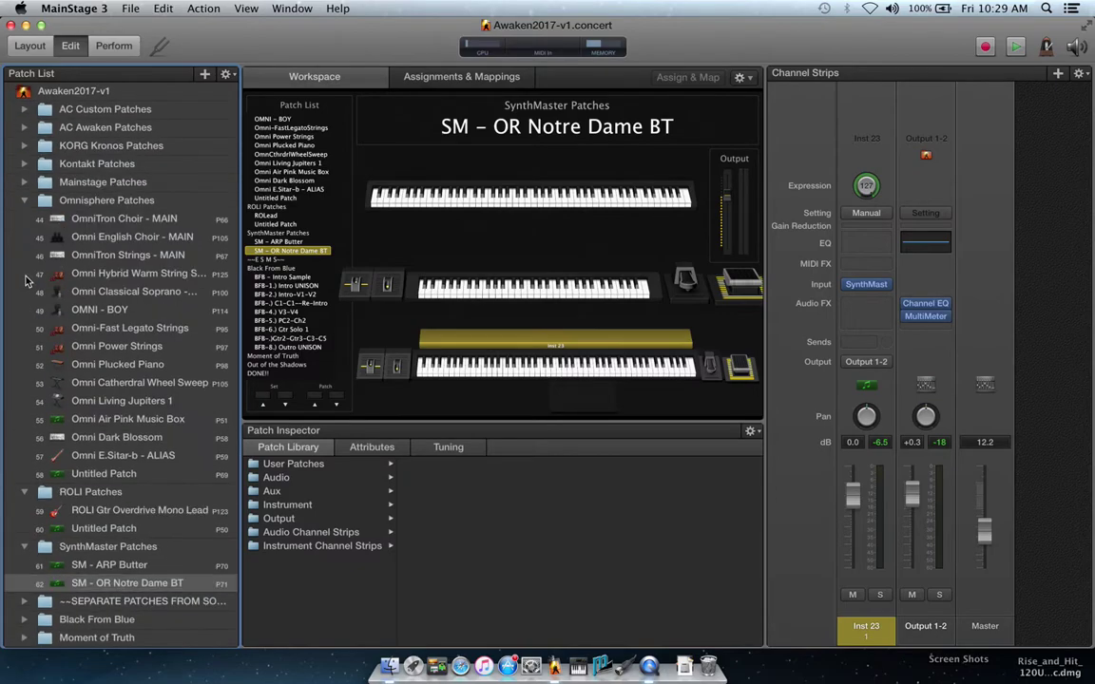
{"action": "left_click", "coordinate": [25, 184]}
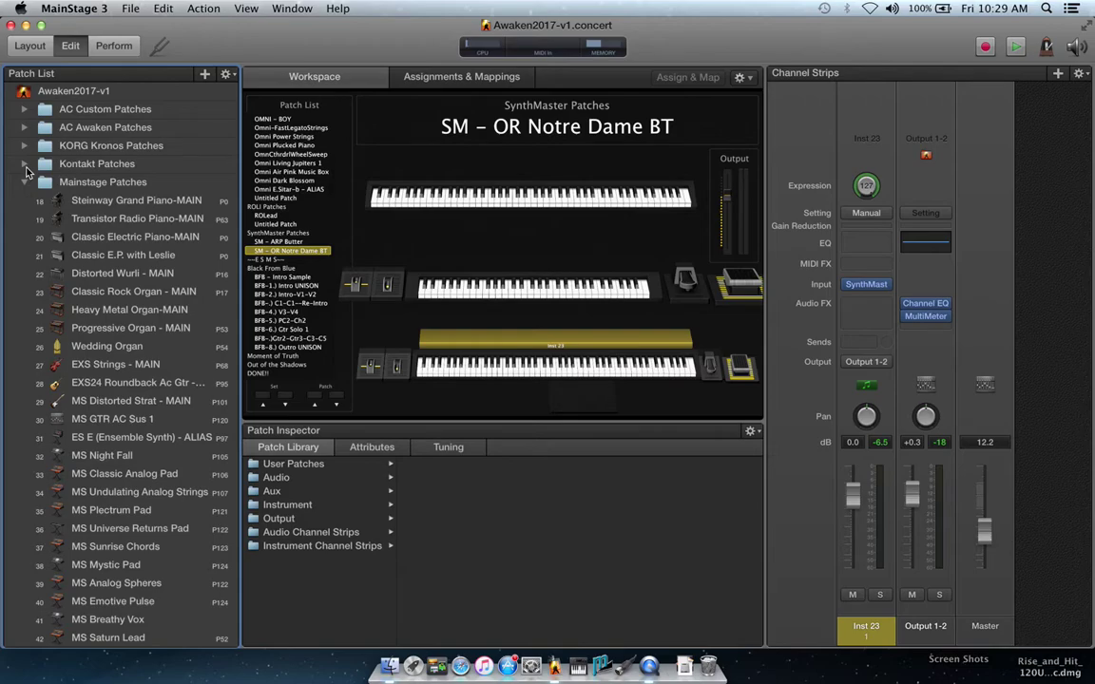
{"action": "left_click", "coordinate": [25, 164]}
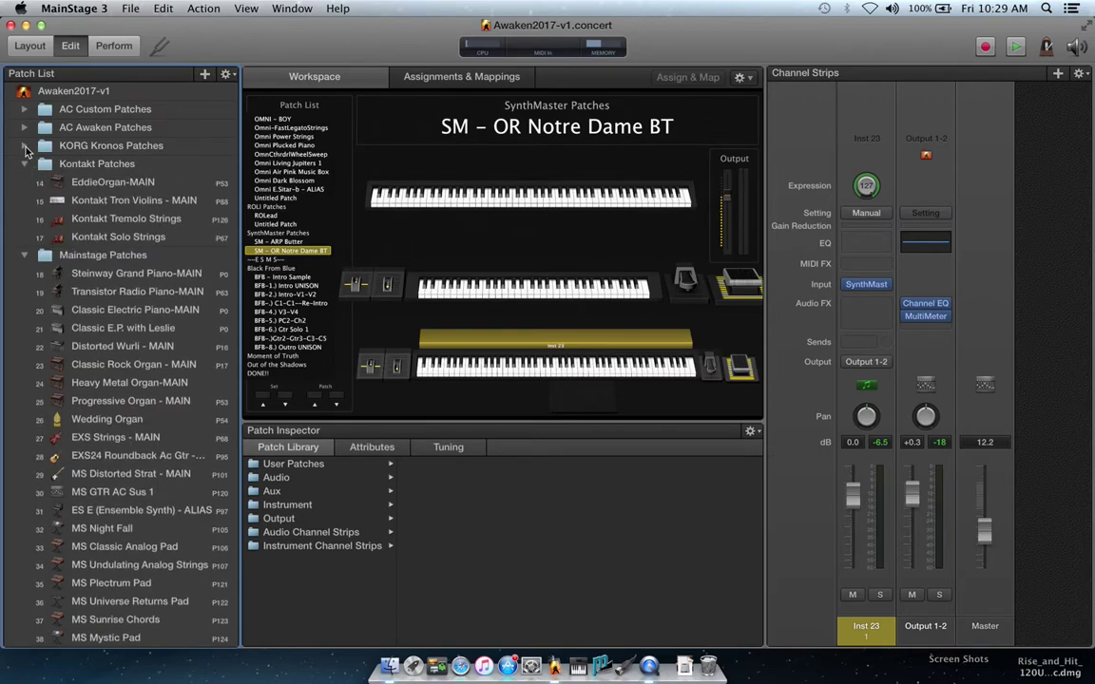
{"action": "left_click", "coordinate": [25, 145]}
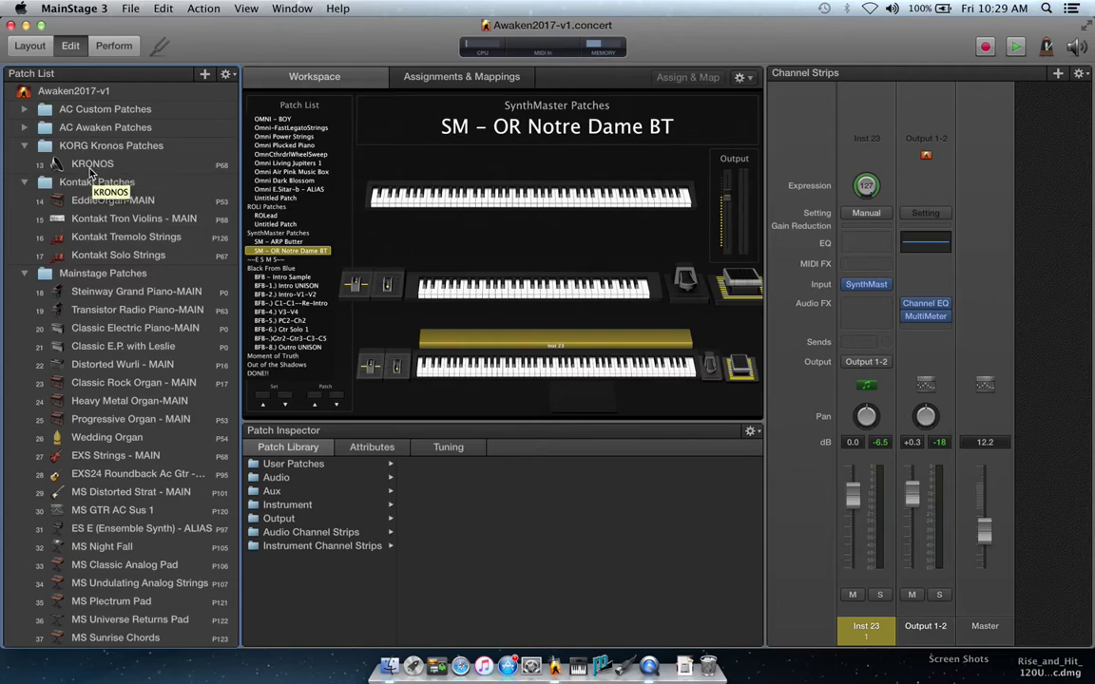
{"action": "left_click", "coordinate": [24, 129]}
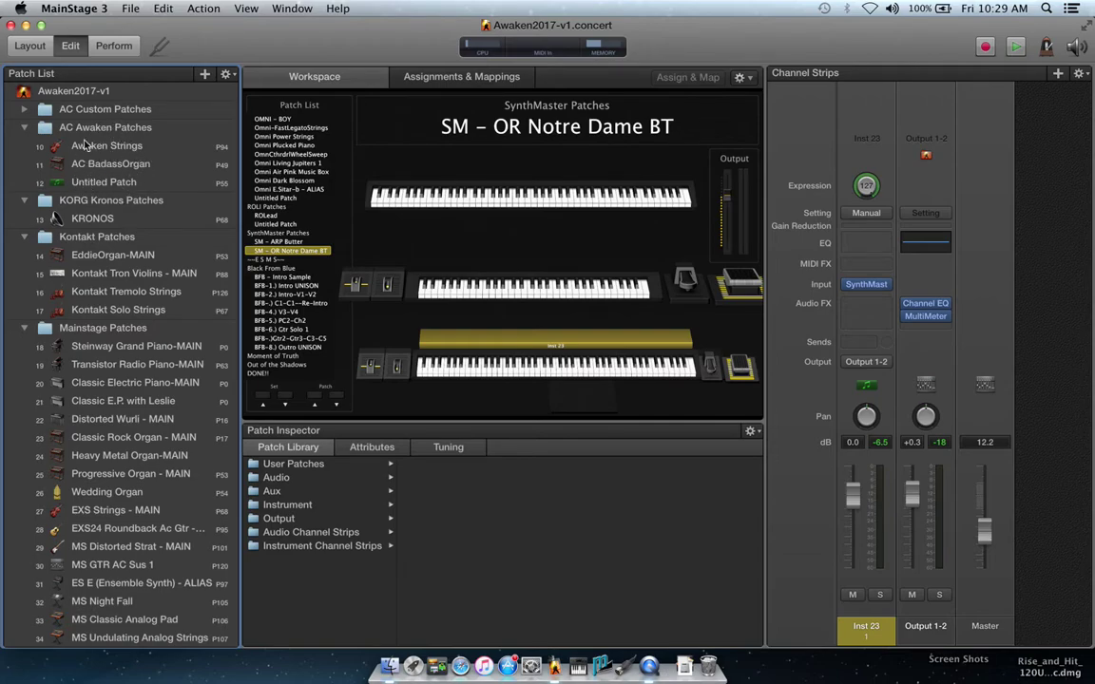
{"action": "left_click", "coordinate": [24, 109]}
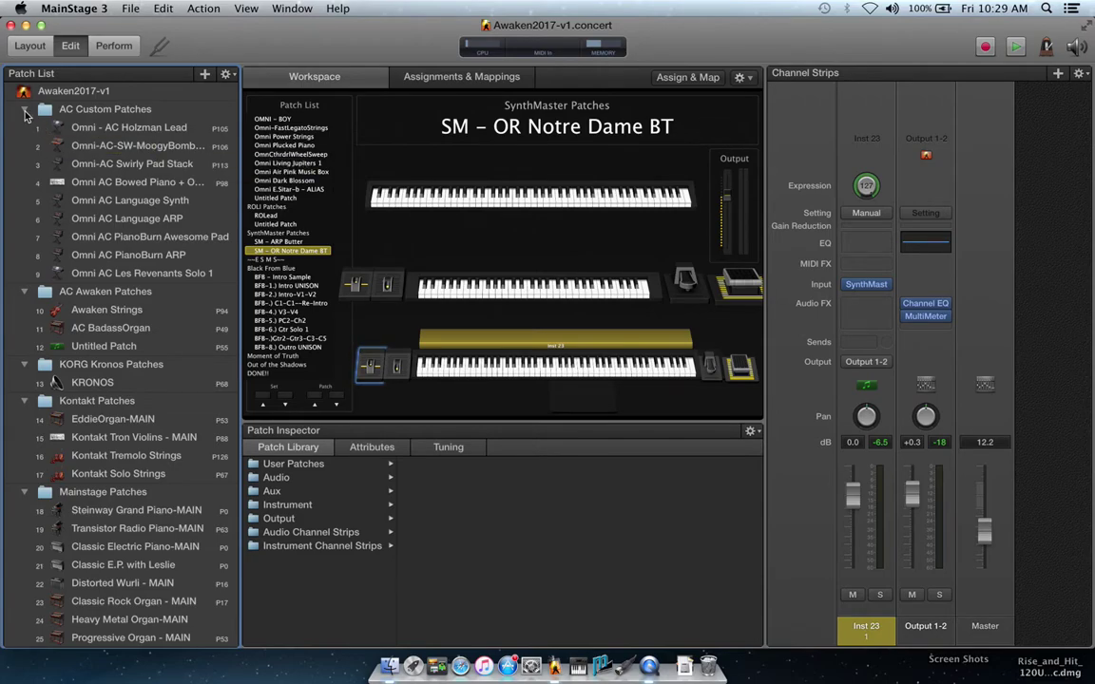
Step: Collapse the AC Custom, AC Awaken, KORG Kronos, Kontakt and Mainstage sets, leaving the Omnisphere set expanded
{"action": "left_click", "coordinate": [25, 110]}
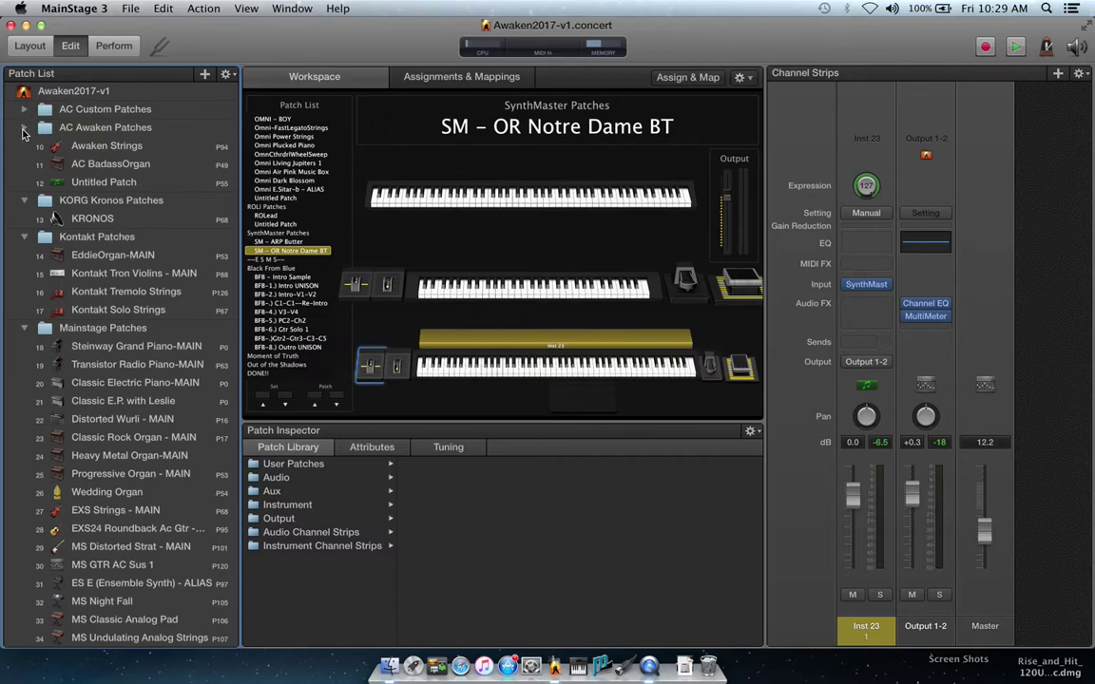
{"action": "left_click", "coordinate": [24, 129]}
{"action": "left_click", "coordinate": [24, 146]}
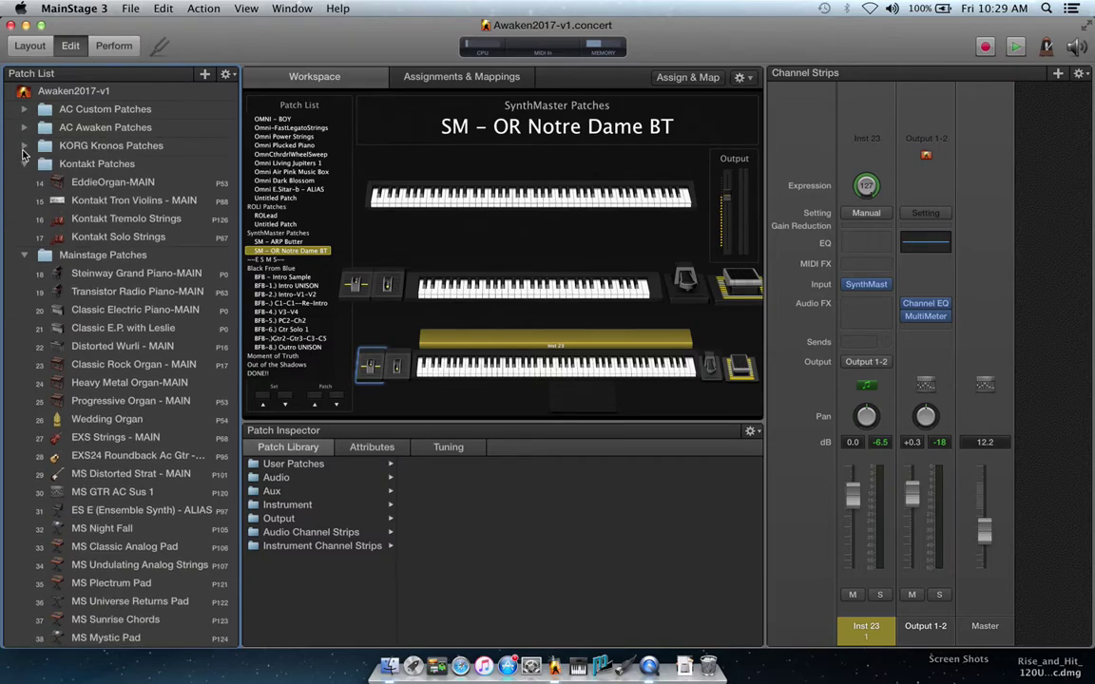
{"action": "left_click", "coordinate": [25, 164]}
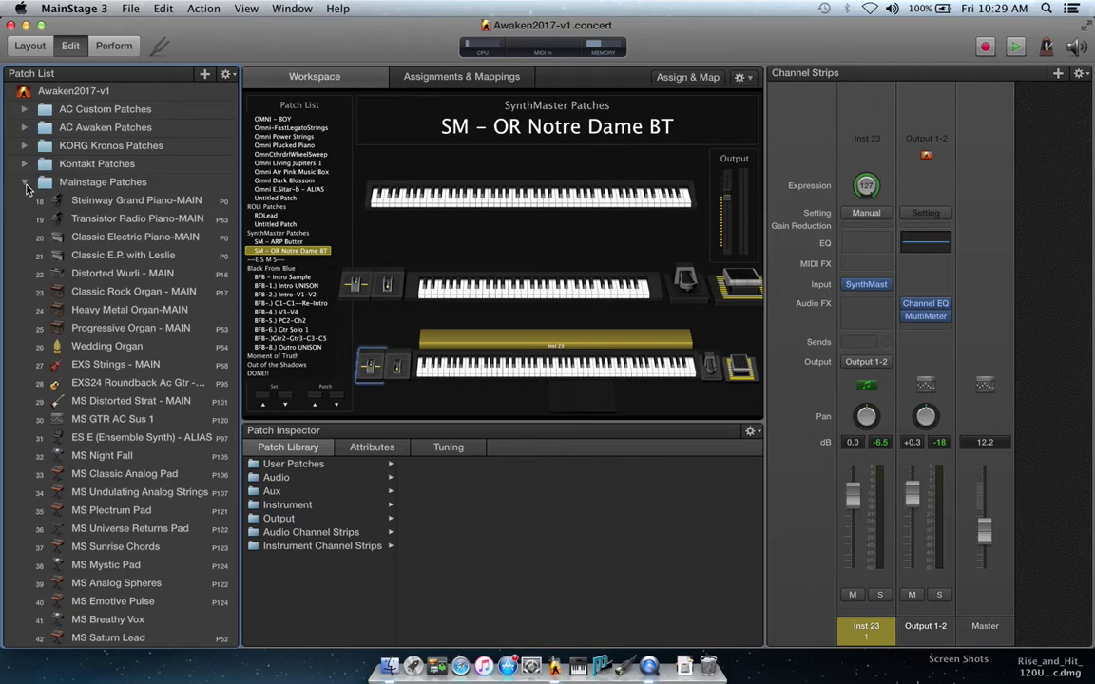
{"action": "left_click", "coordinate": [25, 184]}
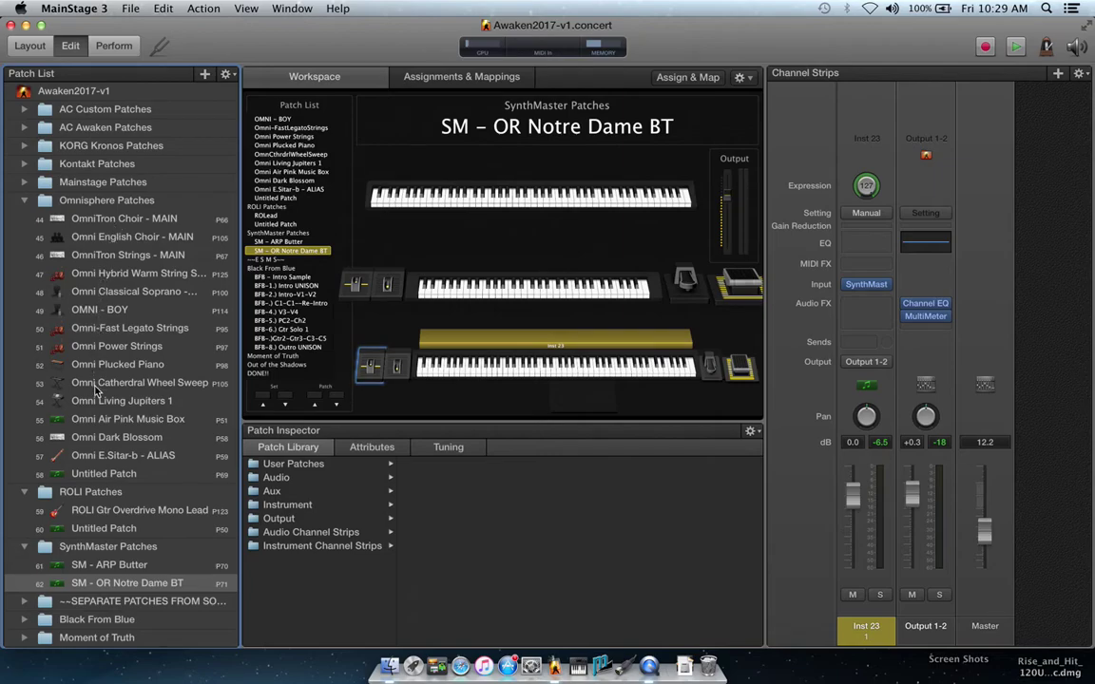
Step: View the Untitled Patch in the Omnisphere set, and audition Omni English Choir - MAIN on the lowest on-screen keyboard
{"action": "left_click", "coordinate": [95, 475]}
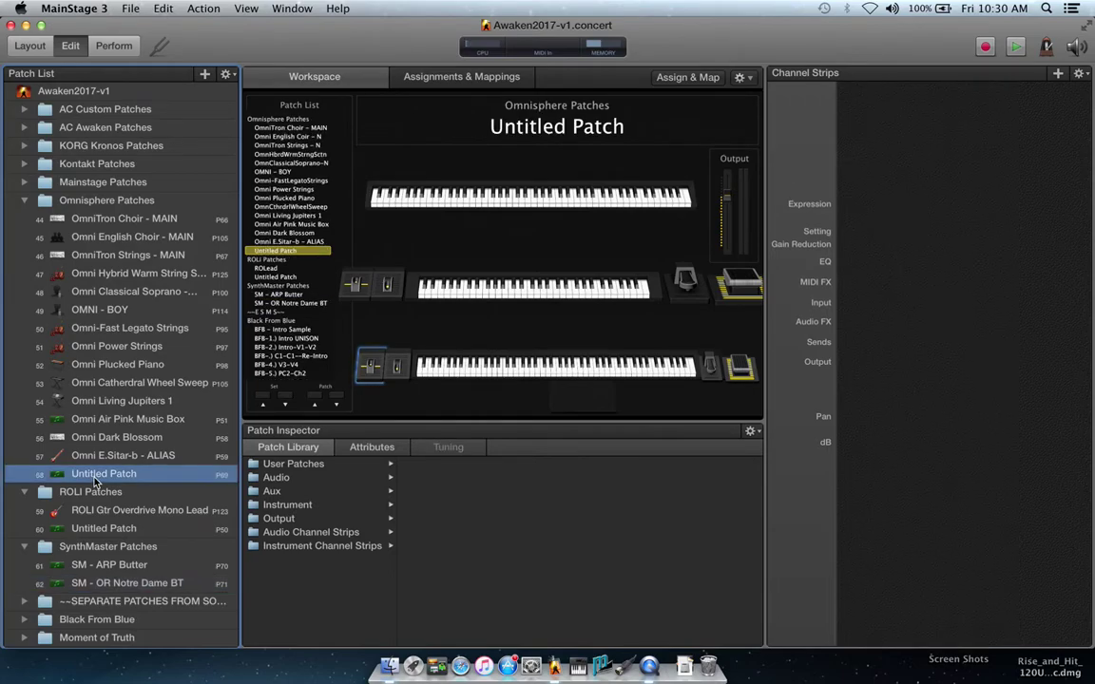
{"action": "left_click", "coordinate": [124, 239]}
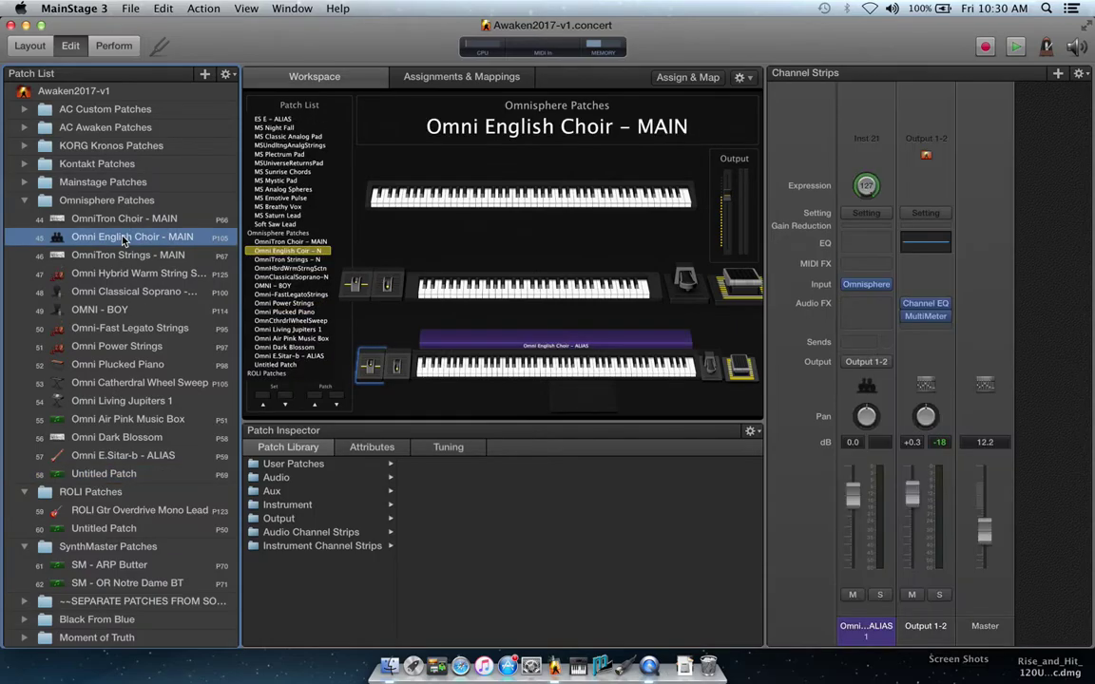
{"action": "left_click", "coordinate": [559, 370]}
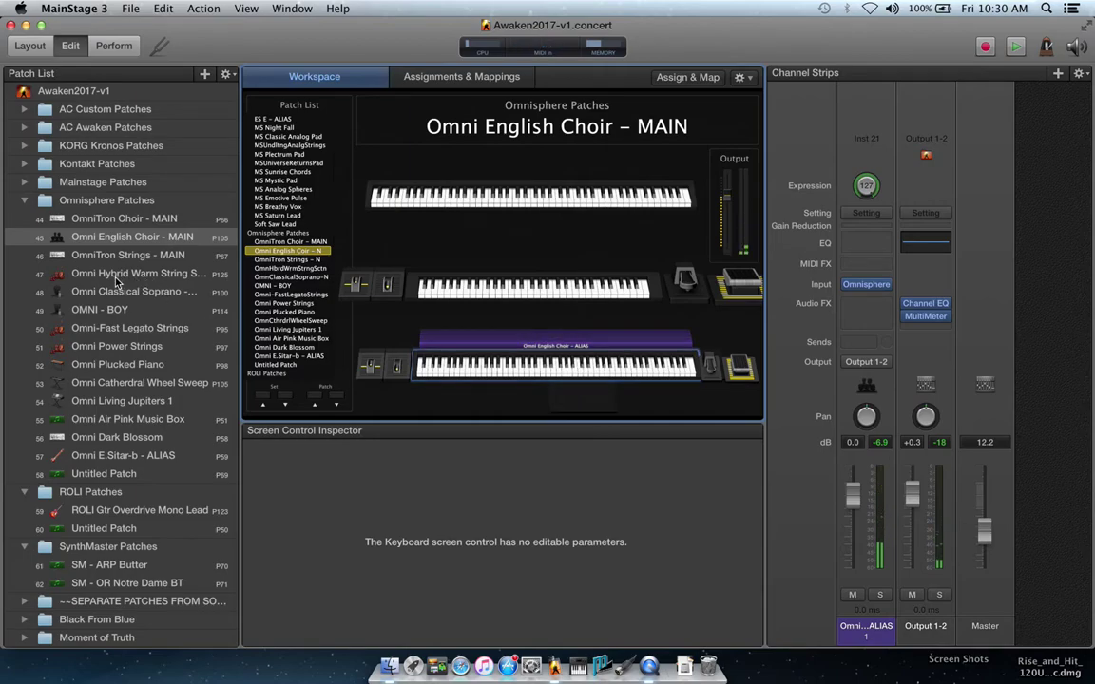
Step: Audition the Omni-Fast Legato Strings and Omni Power Strings patches on the lowest on-screen keyboard
{"action": "left_click", "coordinate": [118, 329]}
{"action": "left_click", "coordinate": [568, 371]}
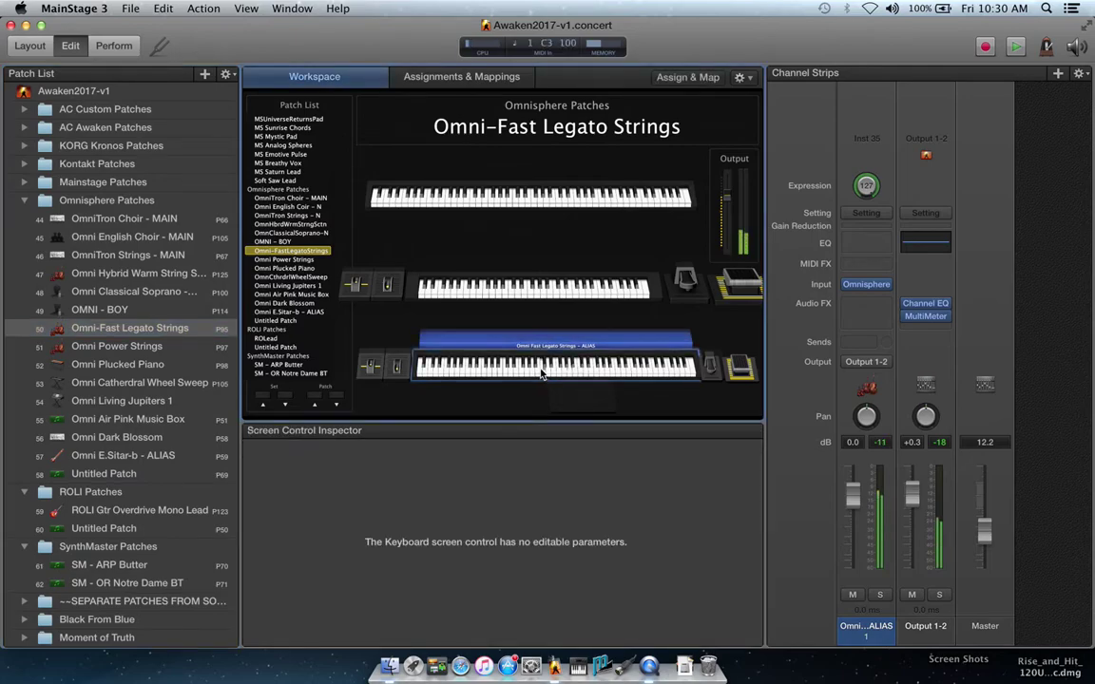
{"action": "left_click", "coordinate": [576, 372]}
{"action": "left_click", "coordinate": [589, 373]}
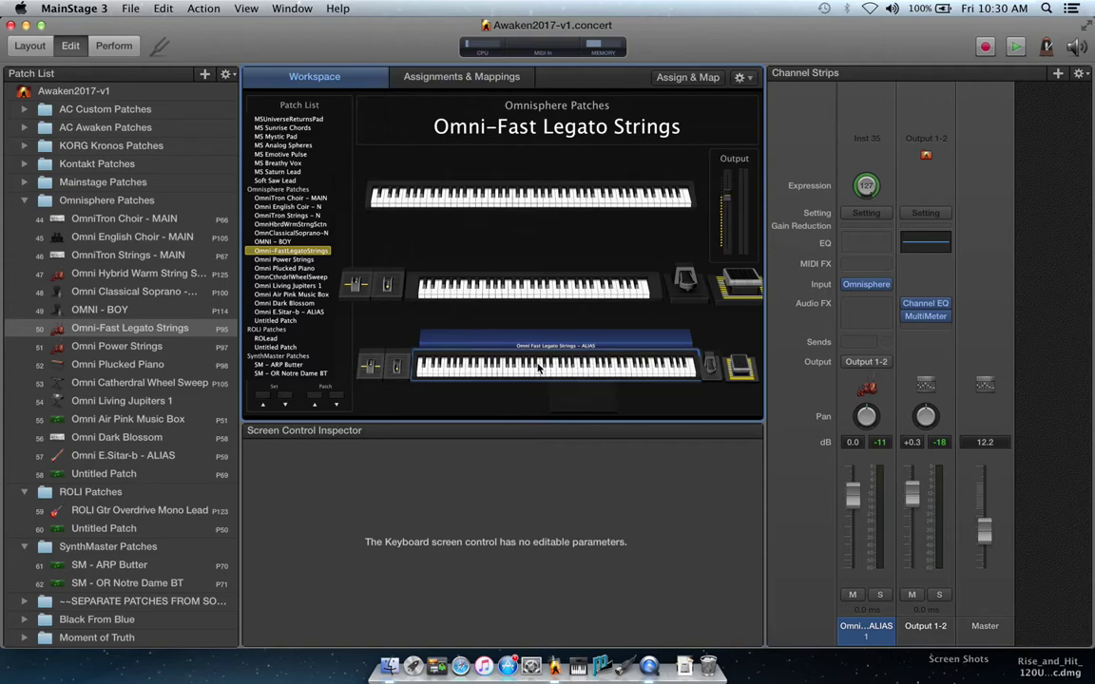
{"action": "left_click", "coordinate": [125, 350]}
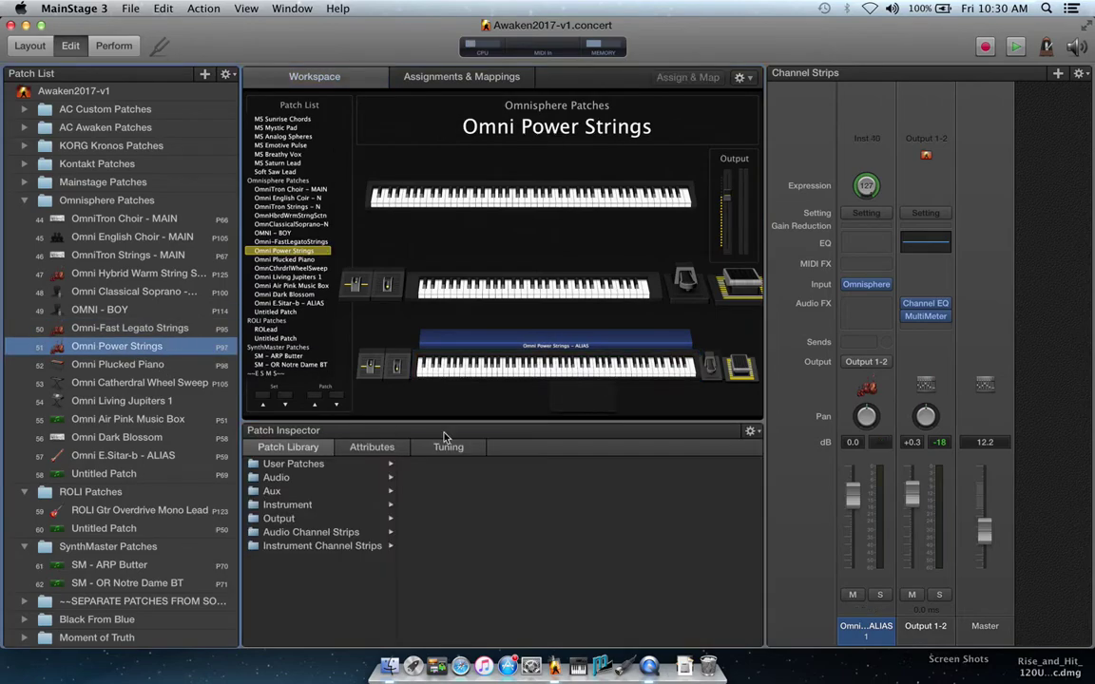
{"action": "left_click", "coordinate": [574, 376]}
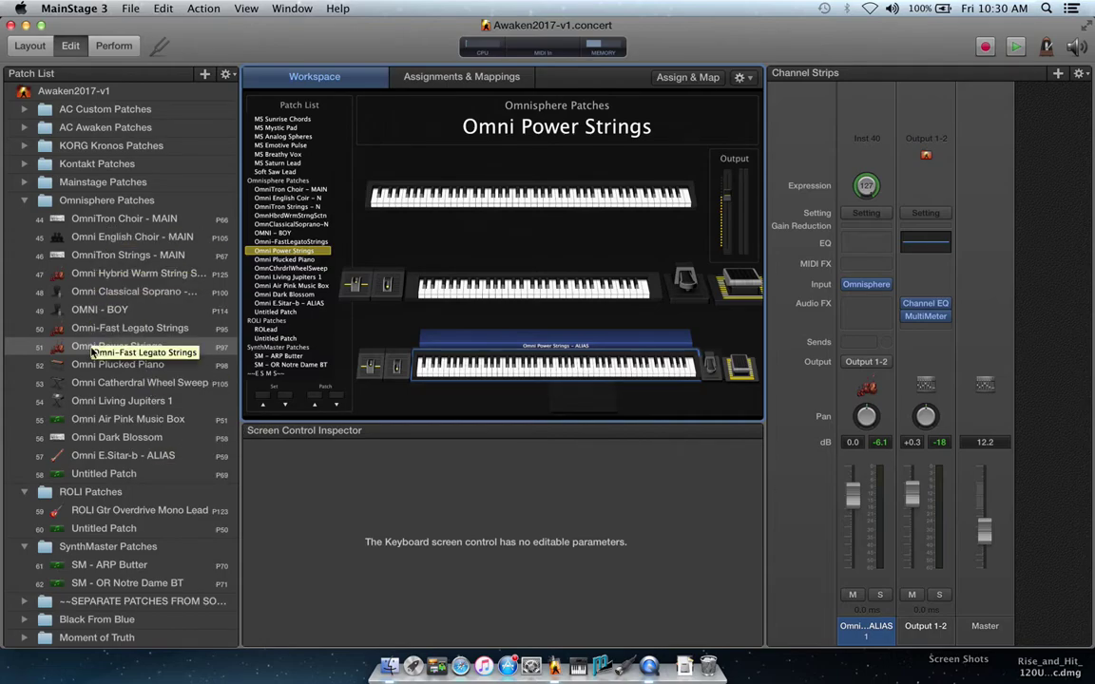
Step: Add an instrument channel strip to the Omnisphere set's Untitled Patch, with MIDI input 88-keys (1-16) and output 1-2
{"action": "left_click", "coordinate": [96, 474]}
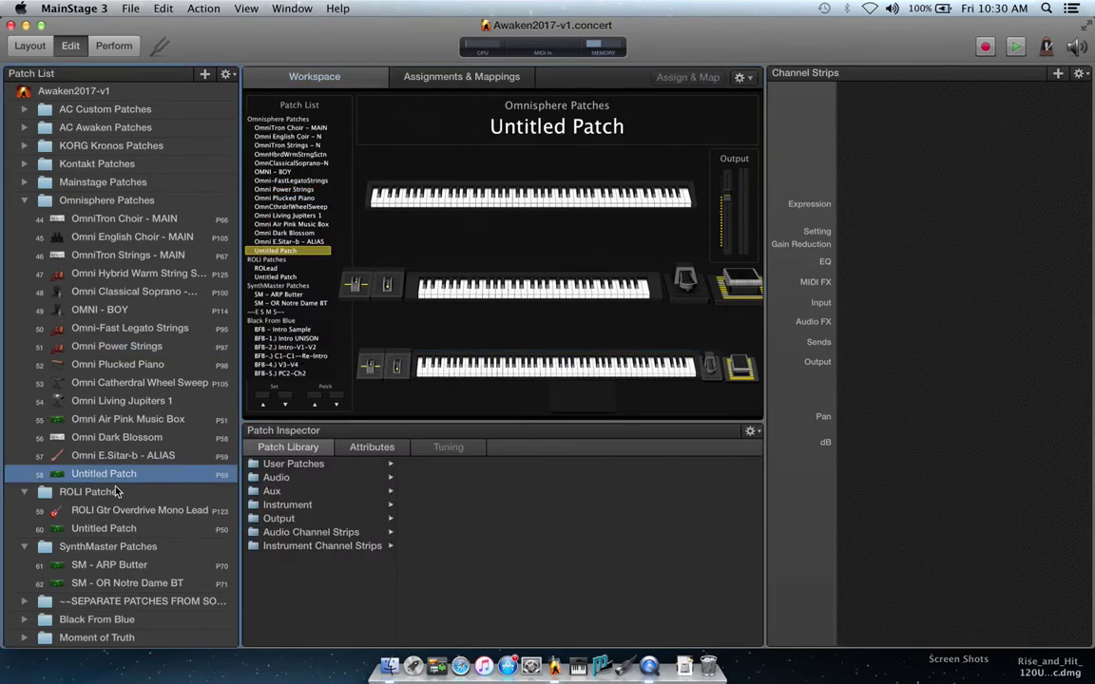
{"action": "left_click", "coordinate": [207, 75]}
{"action": "left_click", "coordinate": [227, 74]}
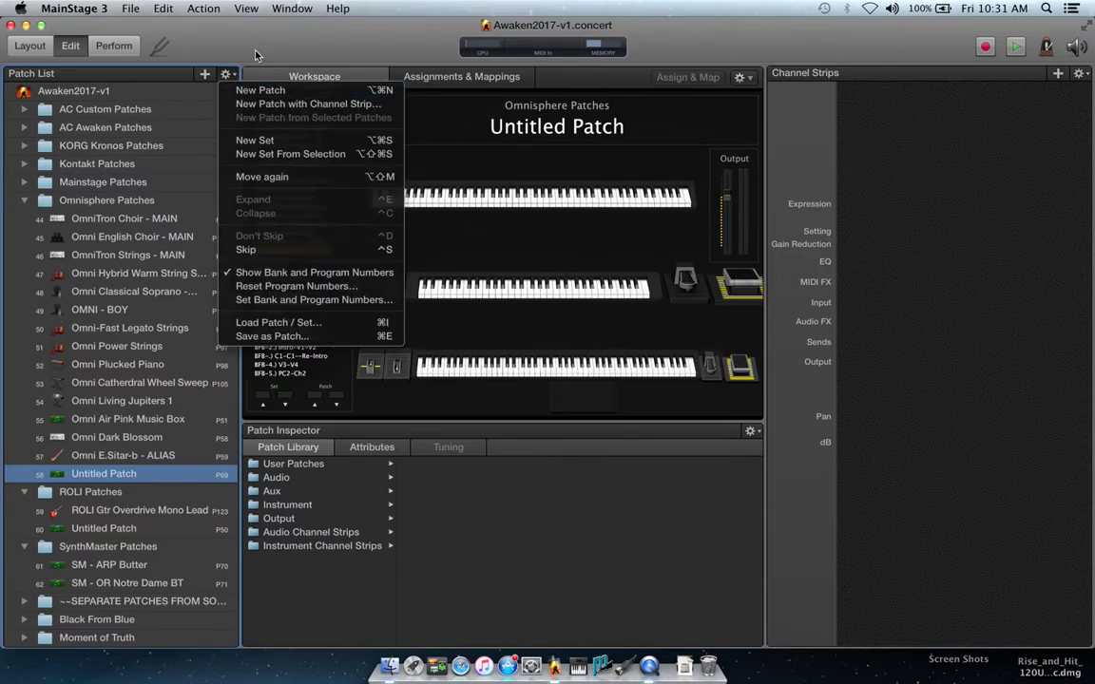
{"action": "key", "text": "Escape"}
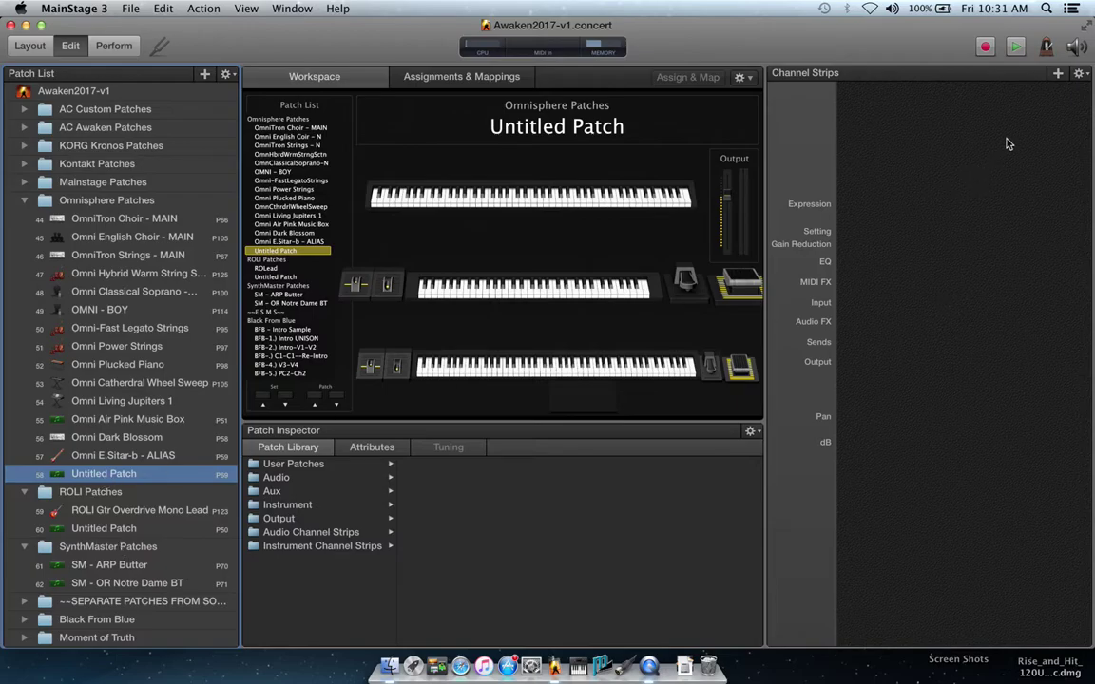
{"action": "left_click", "coordinate": [1057, 75]}
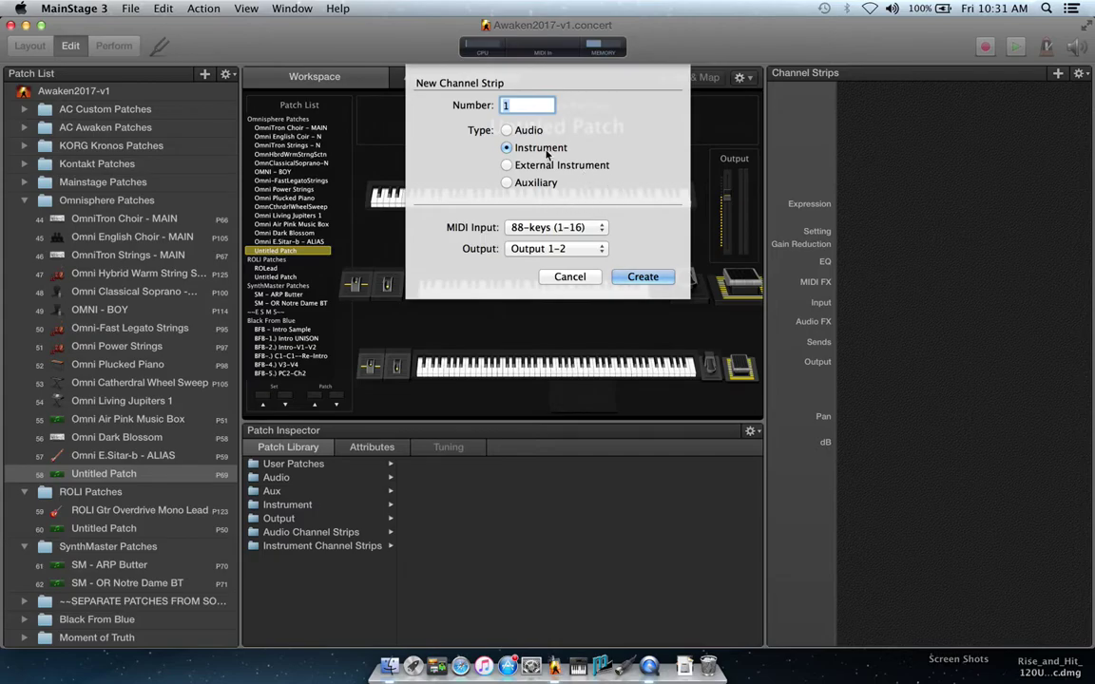
{"action": "left_click", "coordinate": [641, 277]}
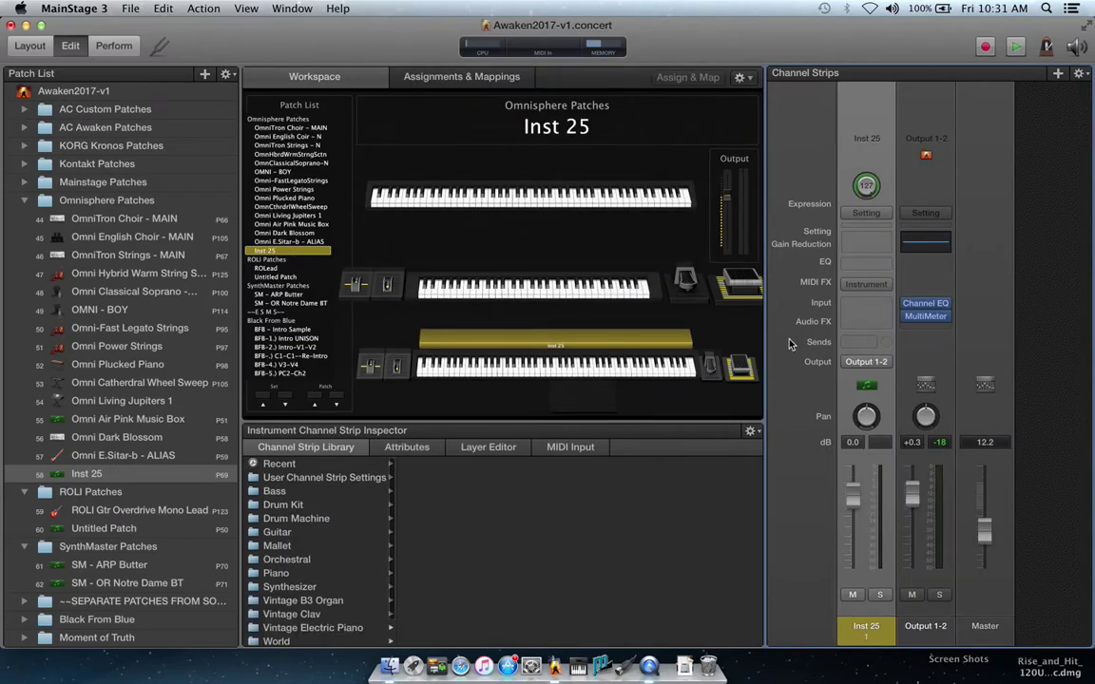
Step: Load the stereo Spectrasonics Omnisphere plug-in as the new strip's instrument and open its patch browser
{"action": "left_click", "coordinate": [872, 289]}
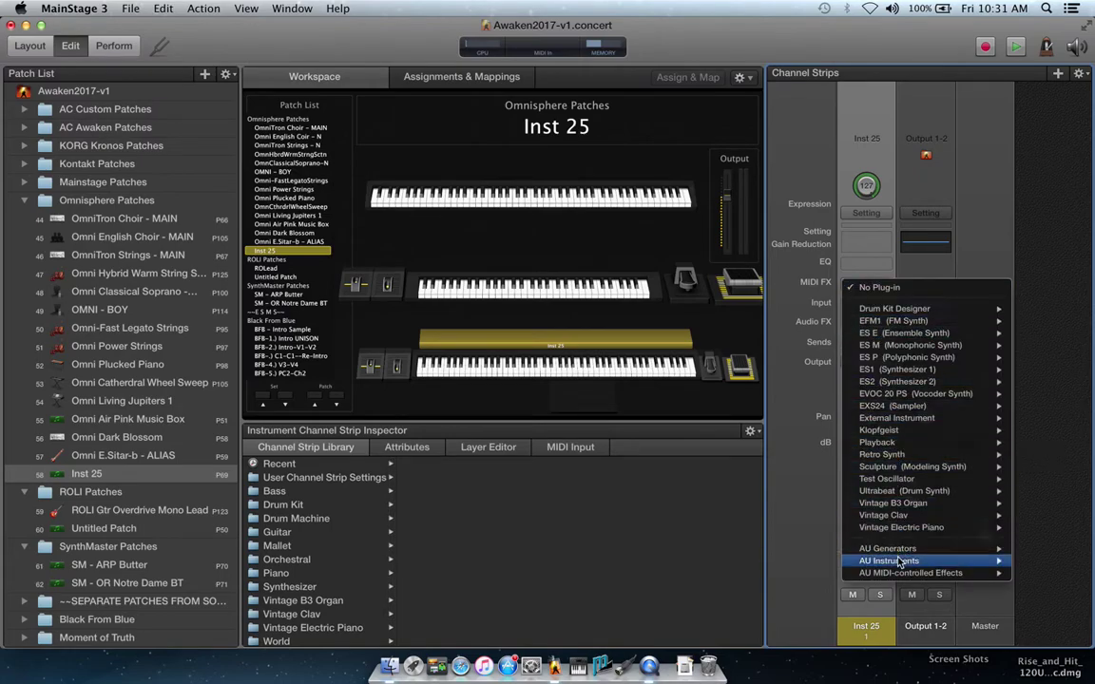
{"action": "mouse_move", "coordinate": [902, 560]}
{"action": "mouse_move", "coordinate": [796, 619]}
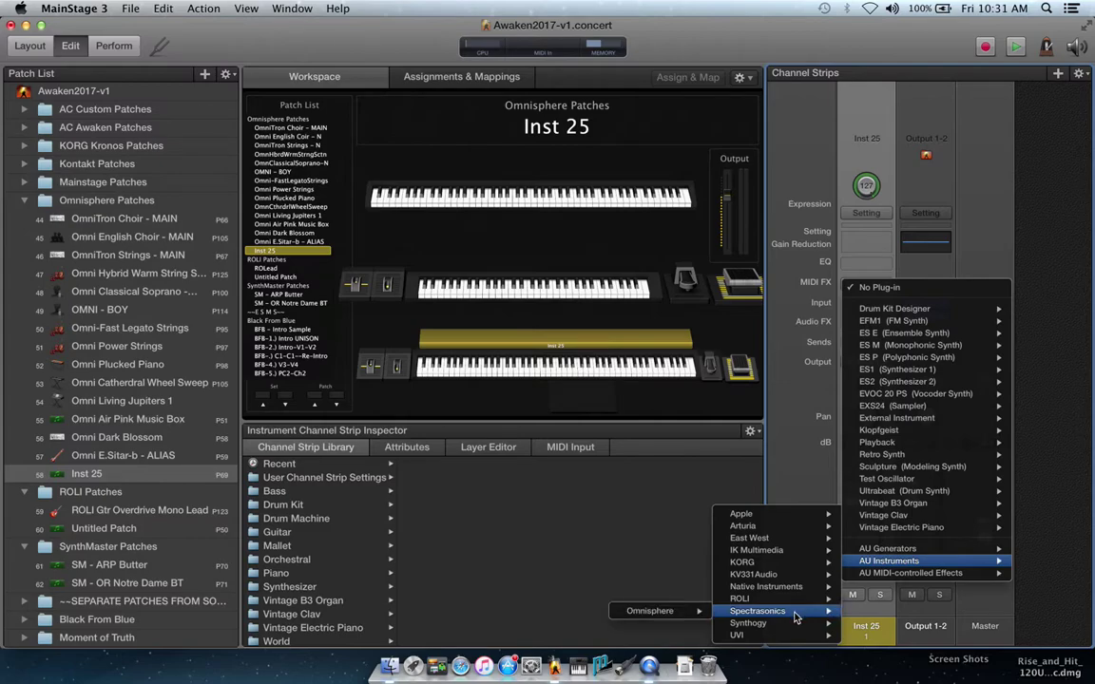
{"action": "mouse_move", "coordinate": [627, 612]}
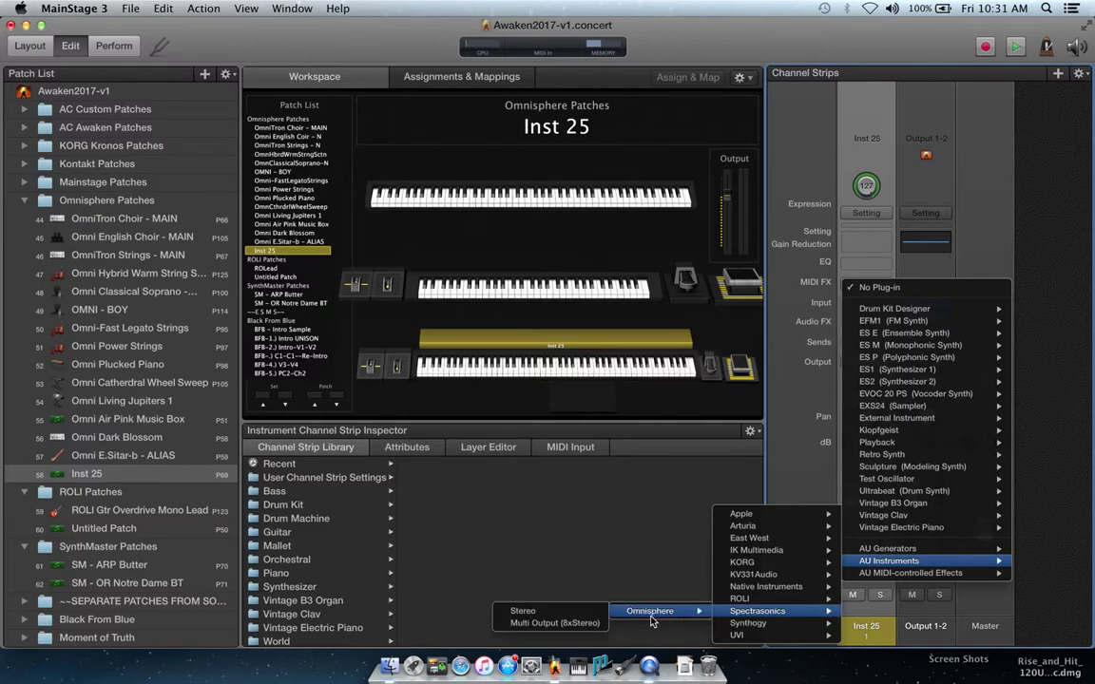
{"action": "left_click", "coordinate": [587, 613]}
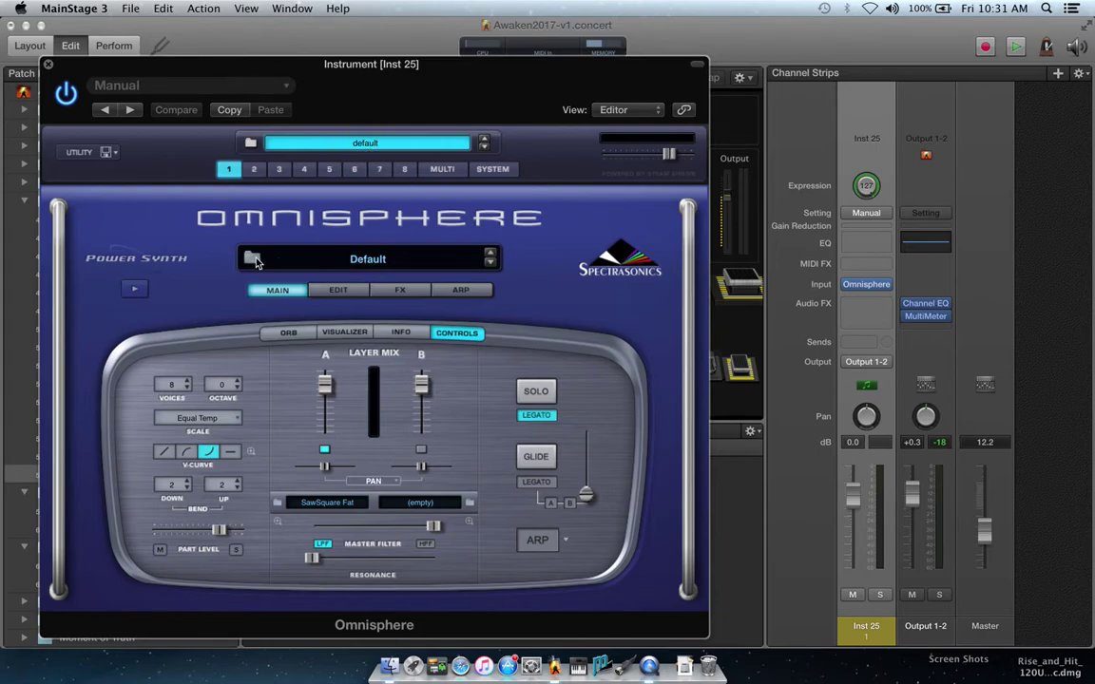
{"action": "left_click", "coordinate": [362, 264]}
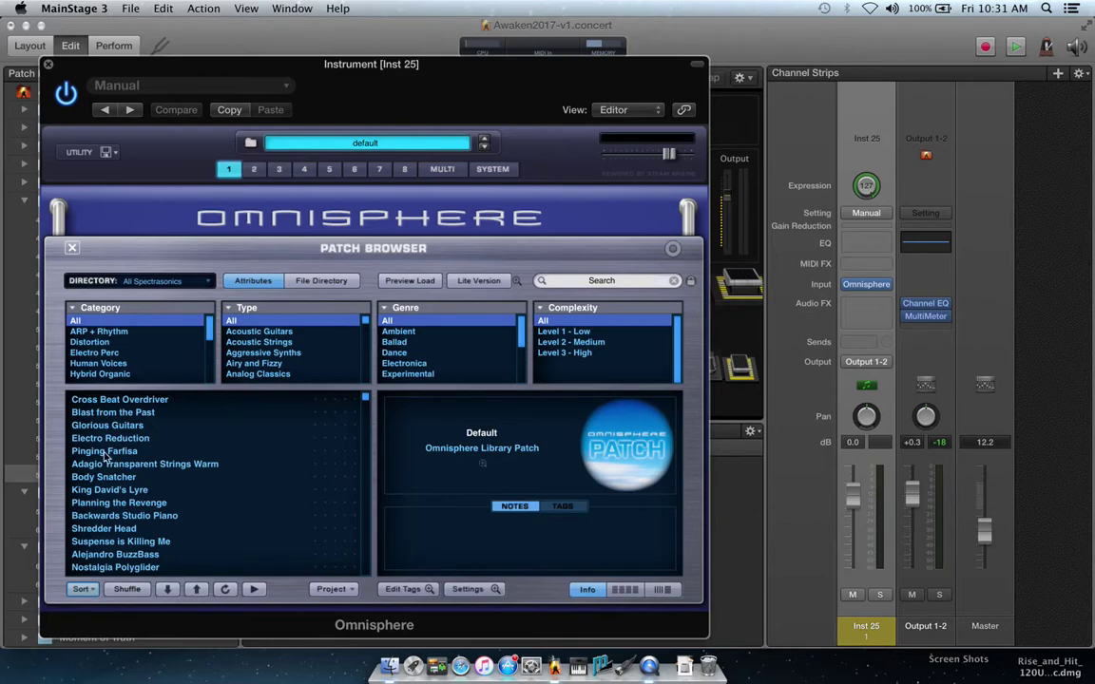
Step: Audition Cross Beat Overdriver in the Omnisphere patch browser, and load and preview Adagio Transparent Strings Warm as part 1's sound
{"action": "left_click", "coordinate": [152, 402]}
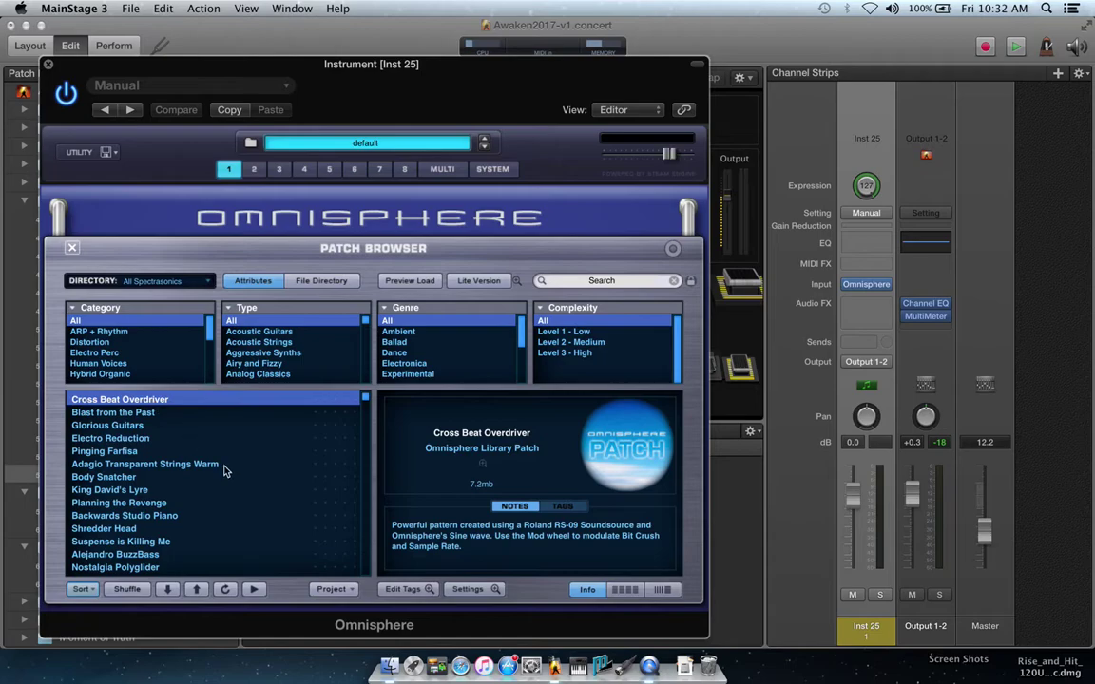
{"action": "left_click", "coordinate": [255, 590]}
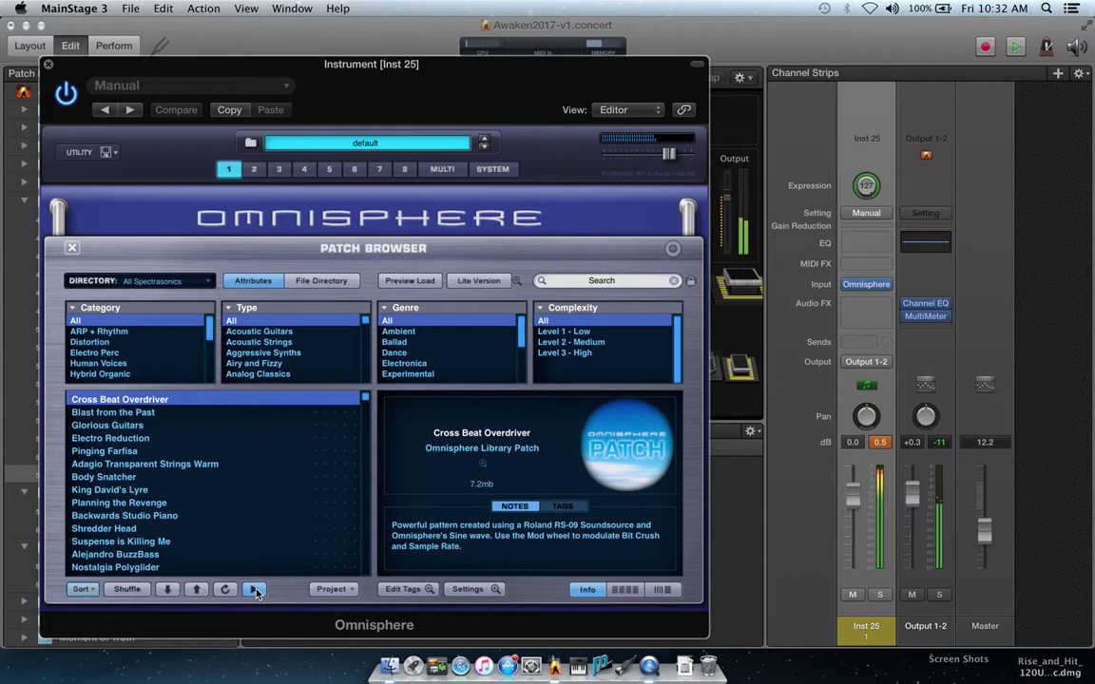
{"action": "left_click", "coordinate": [155, 464]}
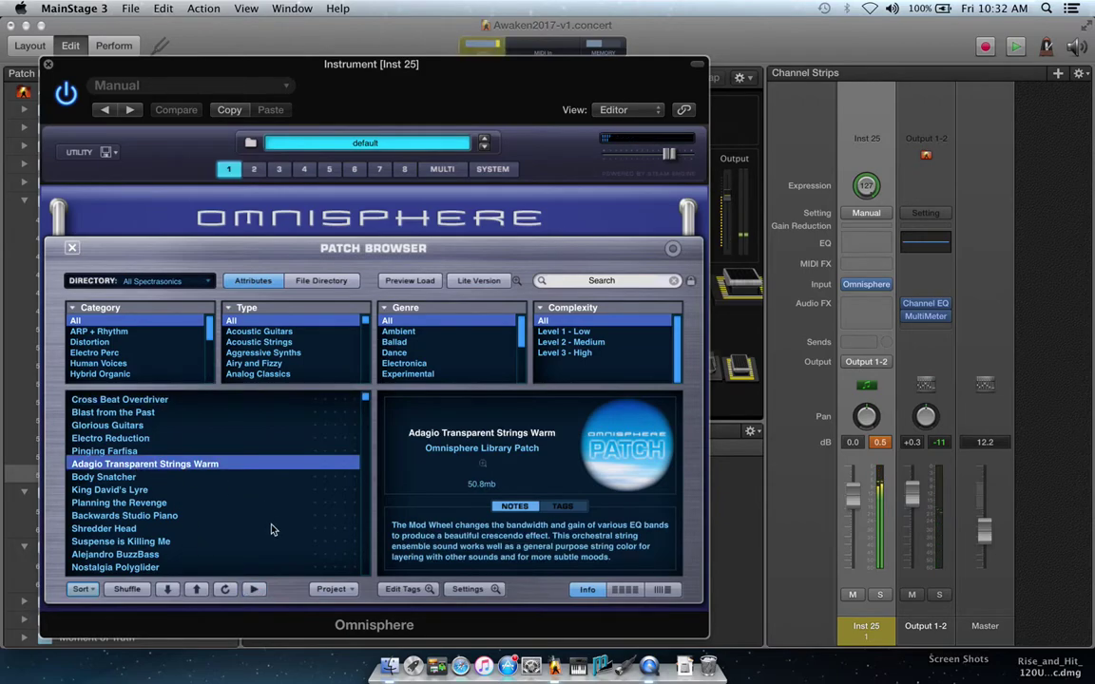
{"action": "left_click", "coordinate": [254, 590]}
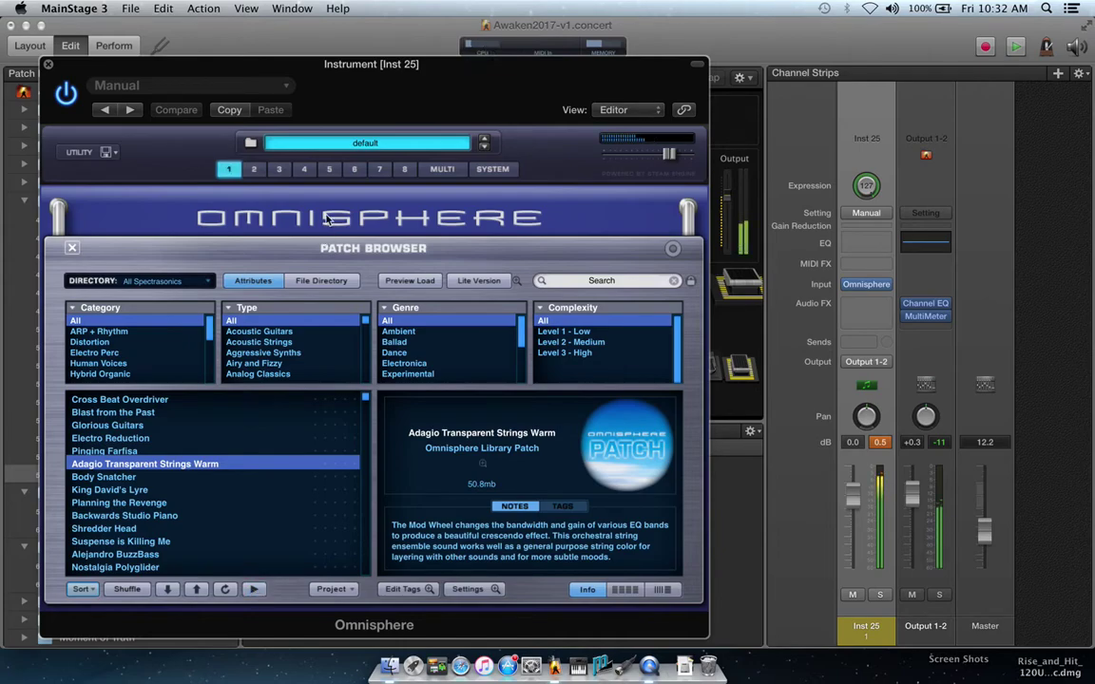
{"action": "left_click_drag", "start_coordinate": [355, 72], "coordinate": [503, 93]}
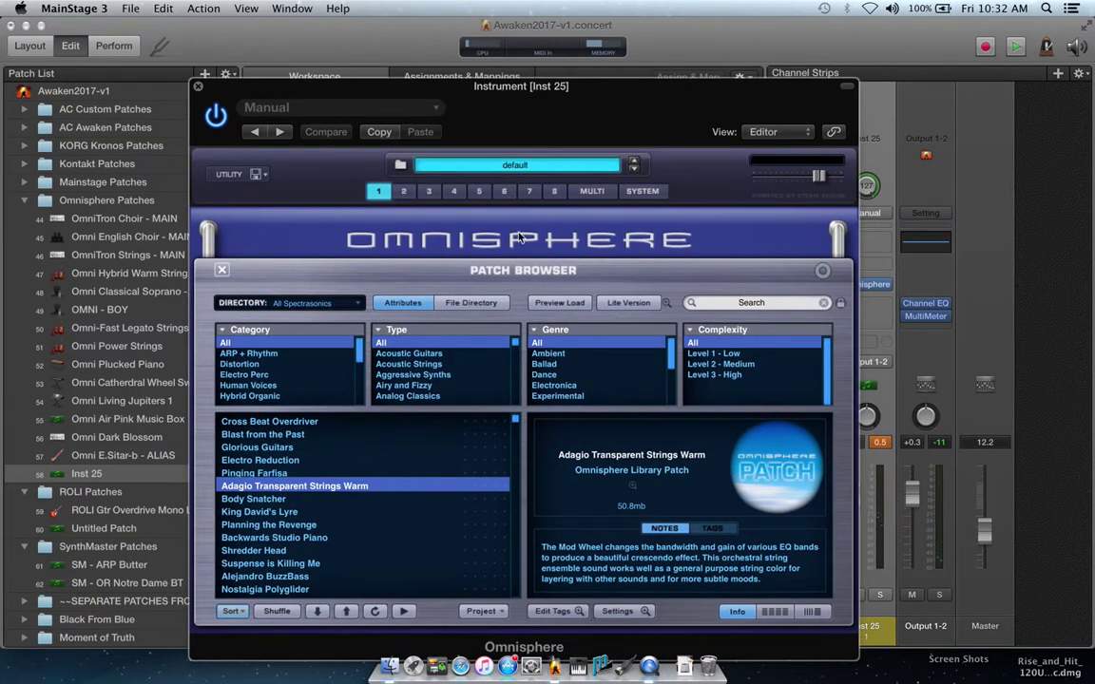
{"action": "left_click", "coordinate": [402, 613]}
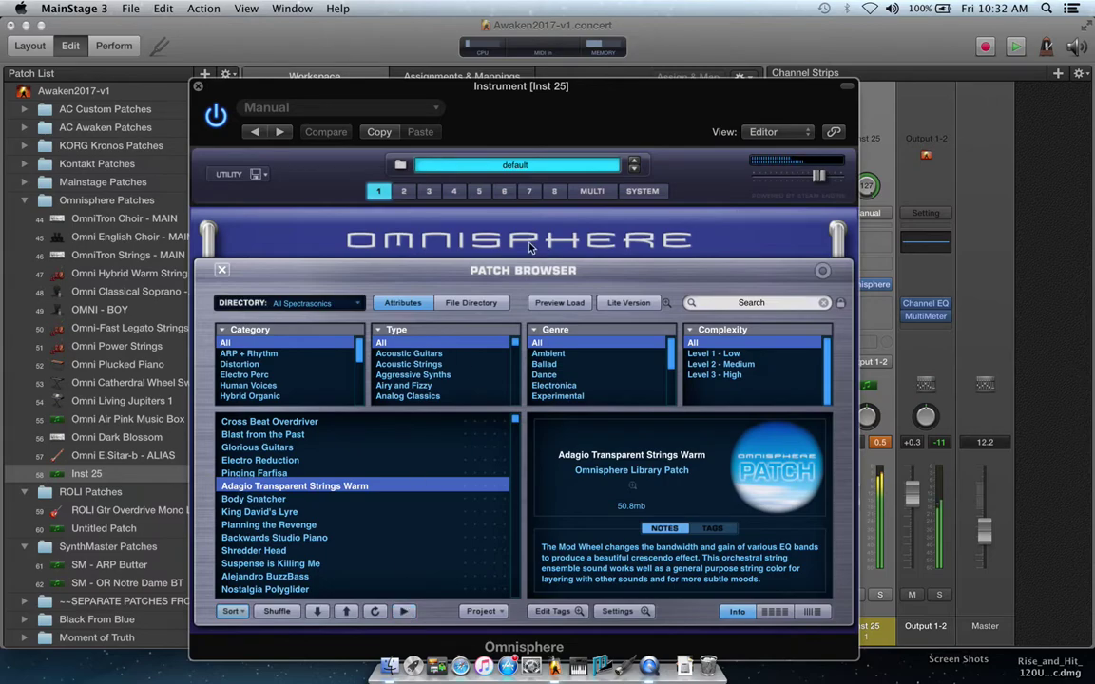
Step: View Omnisphere's multi mixer, return to part 1, and close the plug-in window
{"action": "left_click", "coordinate": [590, 193]}
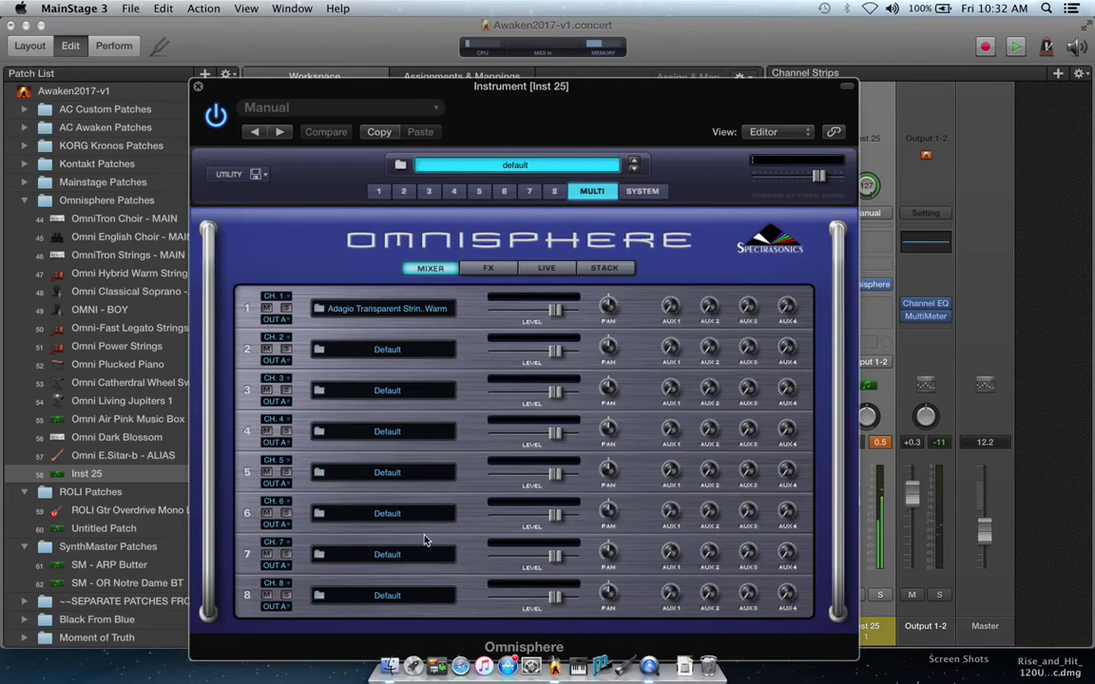
{"action": "left_click", "coordinate": [379, 193]}
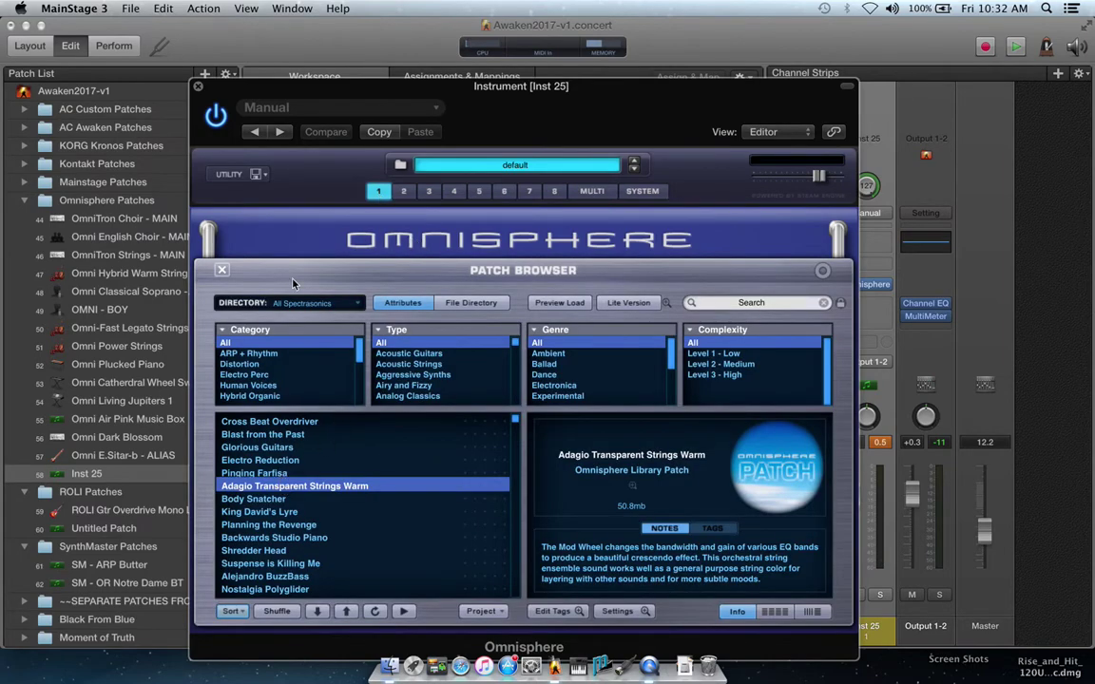
{"action": "left_click", "coordinate": [198, 91]}
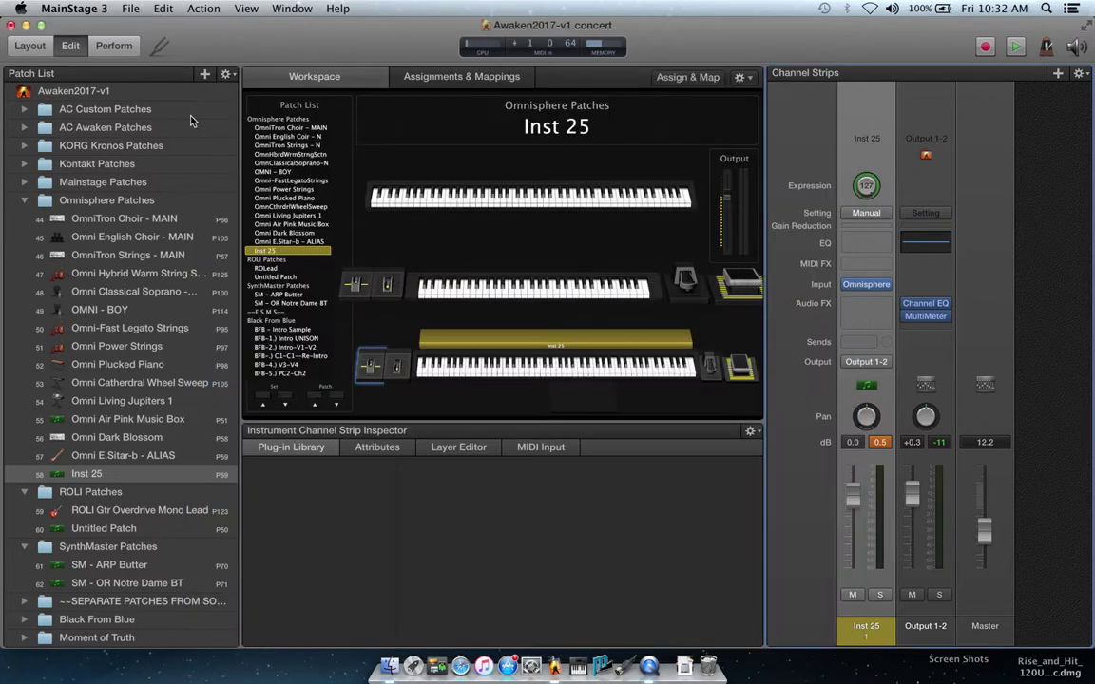
Step: Rename the Inst 25 patch as Omni Adagio Trans Str Warm, checking the sound's name in the Omnisphere plug-in
{"action": "double_click", "coordinate": [95, 478]}
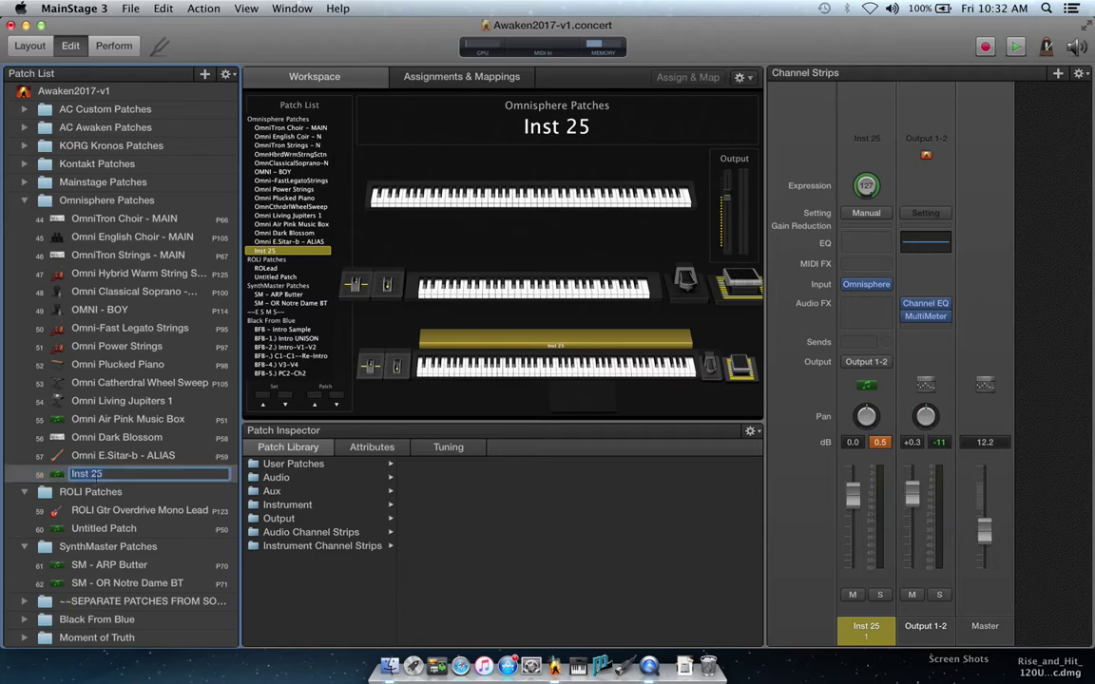
{"action": "type", "text": "Omni"}
{"action": "key", "text": "Return"}
{"action": "left_click", "coordinate": [860, 284]}
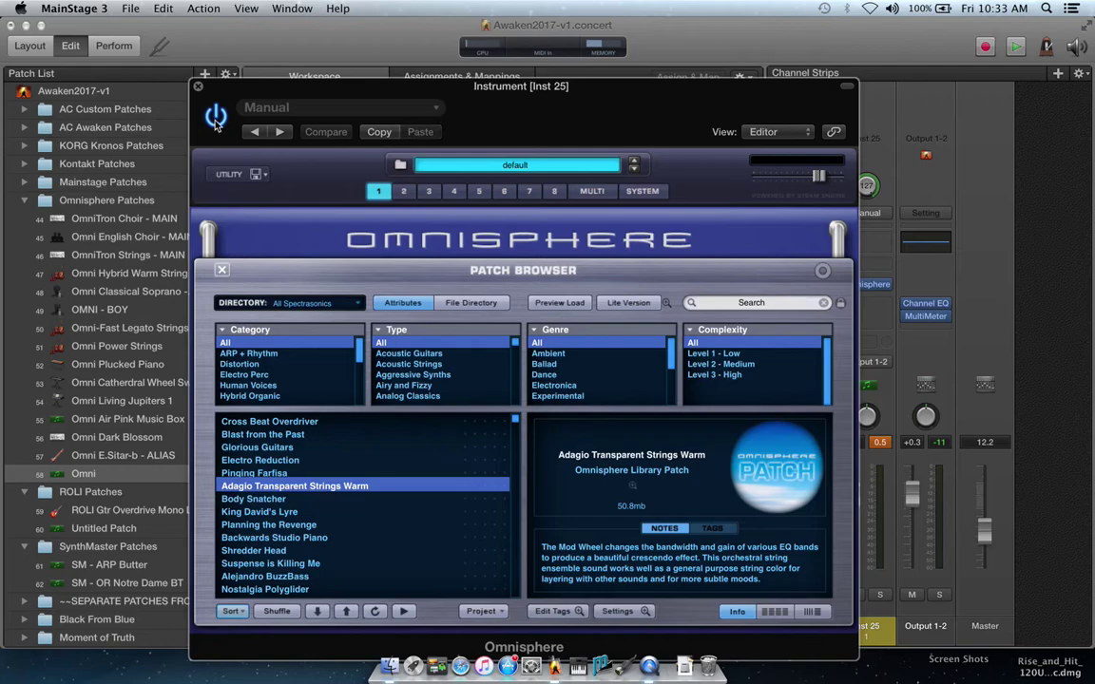
{"action": "left_click", "coordinate": [198, 86]}
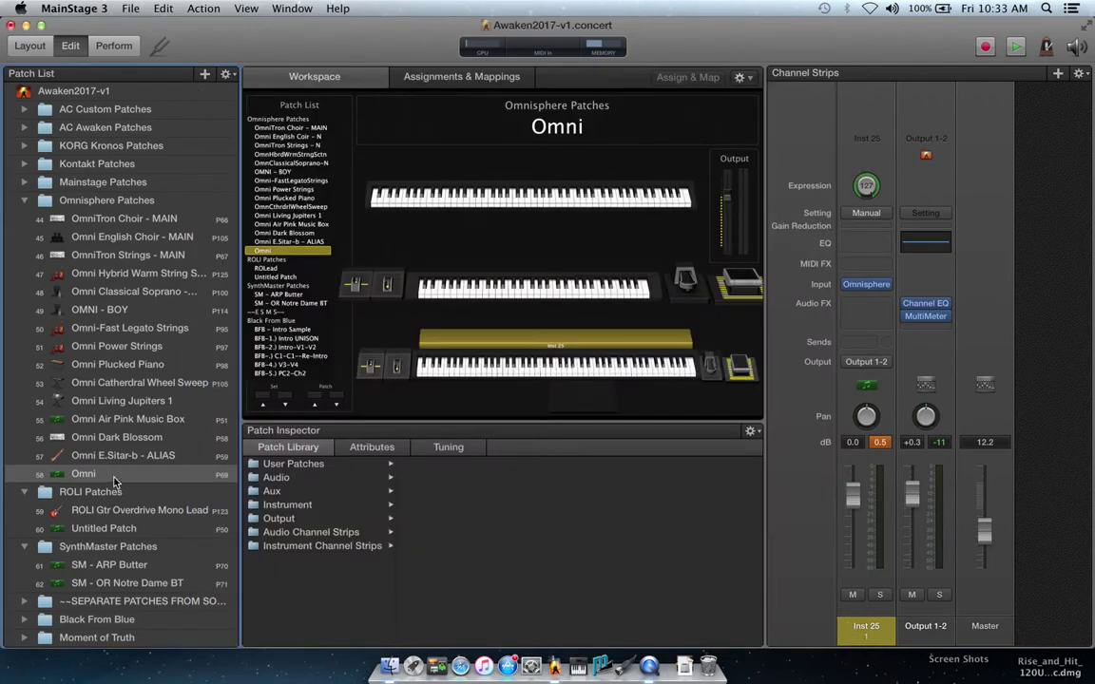
{"action": "left_click", "coordinate": [113, 476]}
{"action": "double_click", "coordinate": [113, 475]}
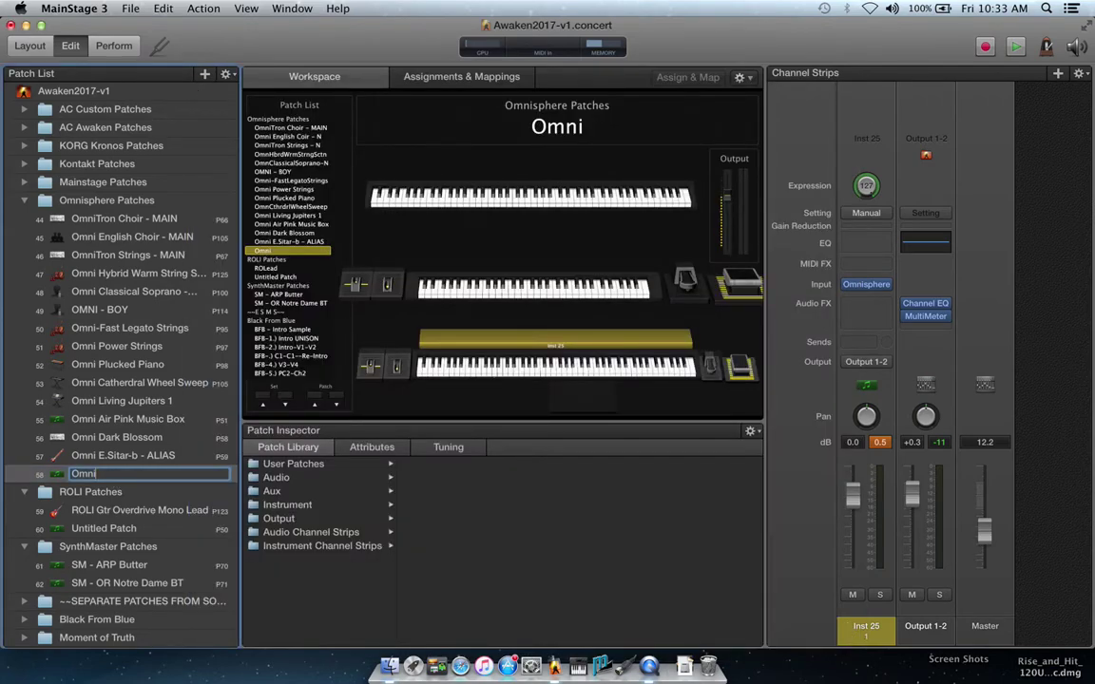
{"action": "type", "text": "Adagio Trans Str Warm"}
{"action": "key", "text": "Return"}
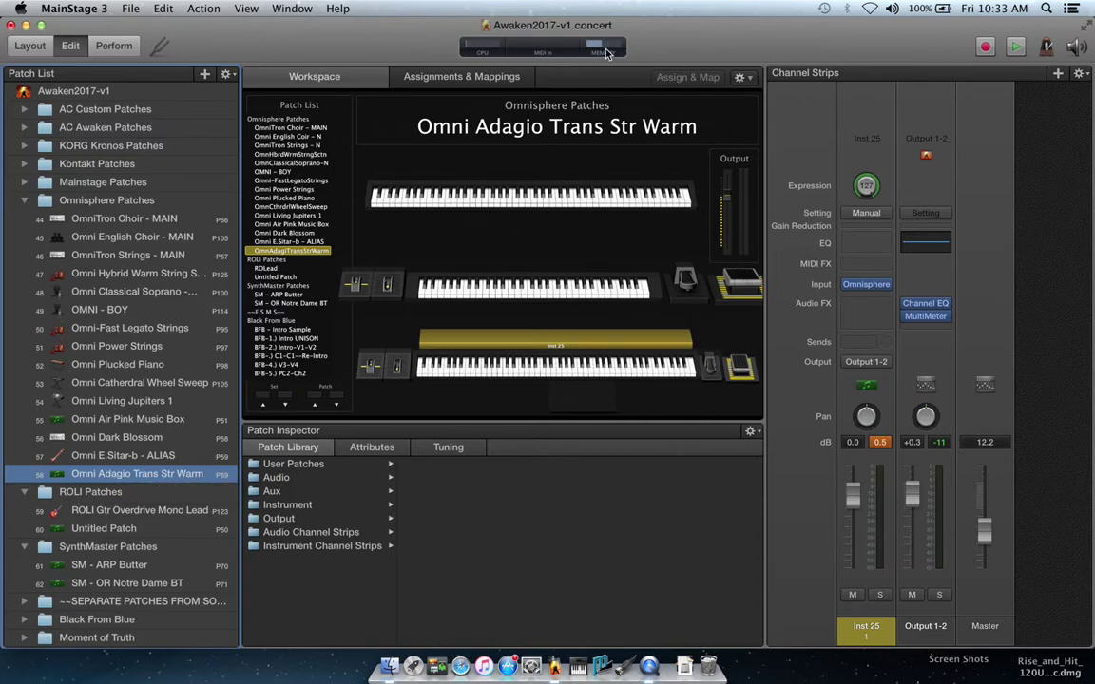
Step: Check the concert's CPU and memory usage, both for all applications and for MainStage
{"action": "mouse_move", "coordinate": [500, 59]}
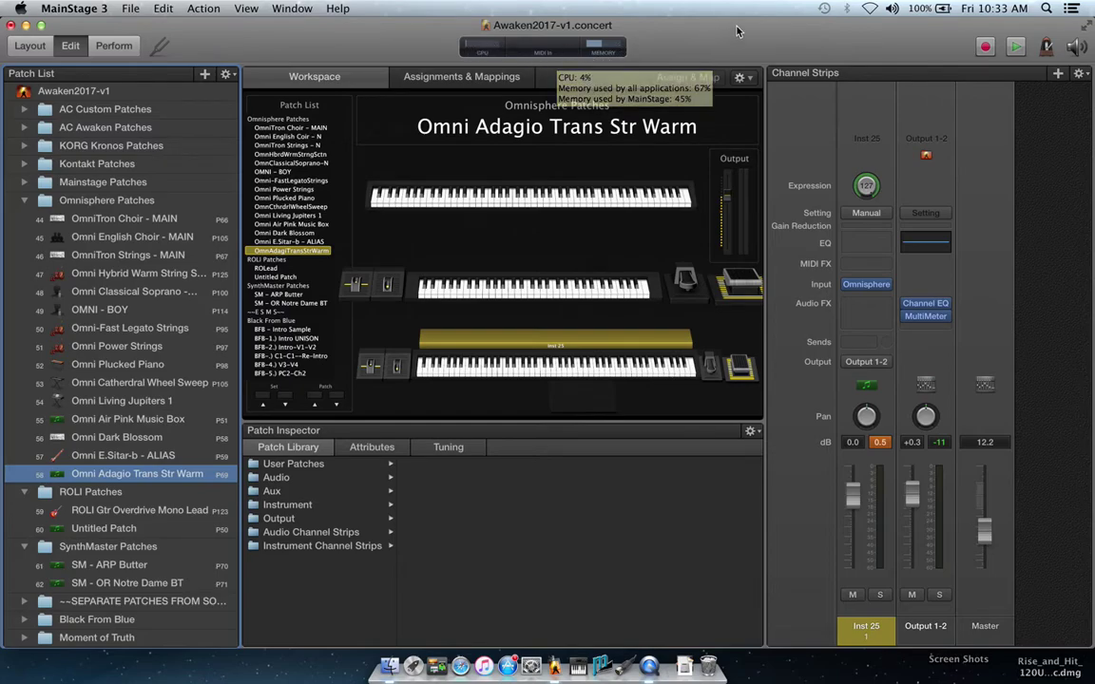
{"action": "left_click", "coordinate": [617, 40]}
{"action": "mouse_move", "coordinate": [603, 56]}
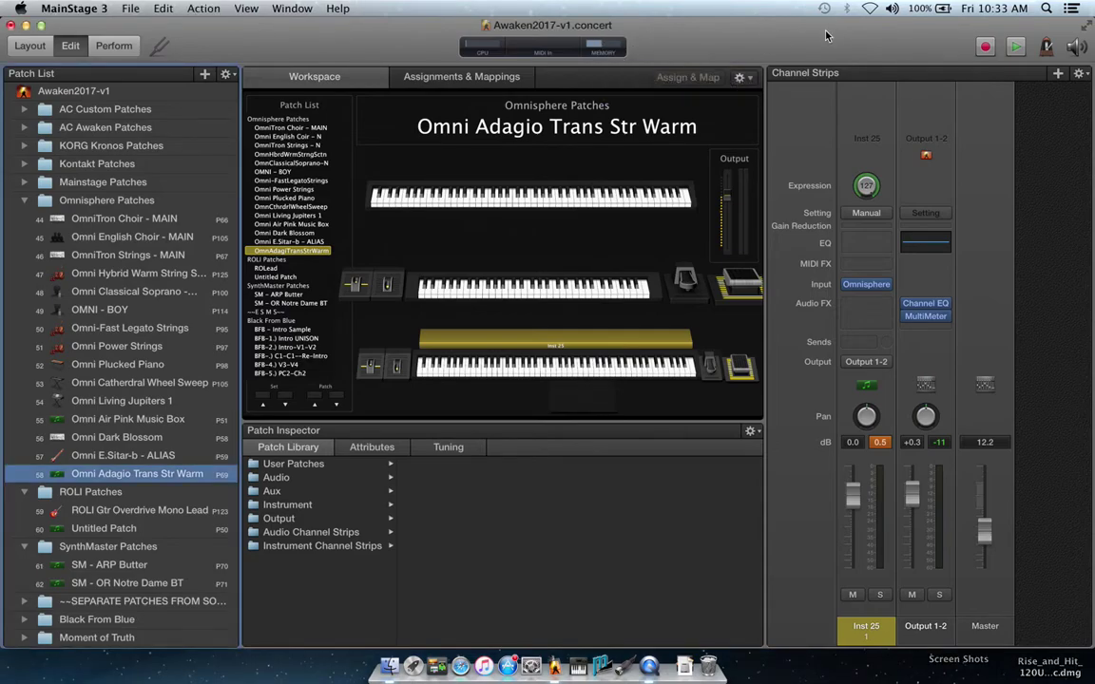
{"action": "key", "text": "super+Tab"}
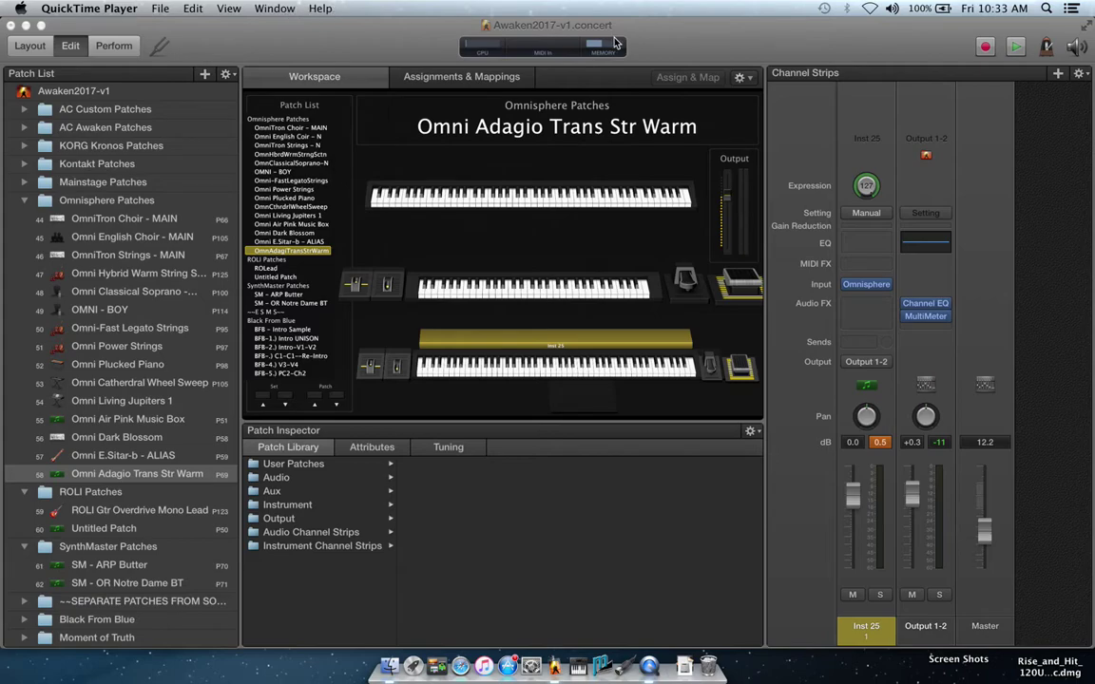
{"action": "left_click", "coordinate": [557, 45]}
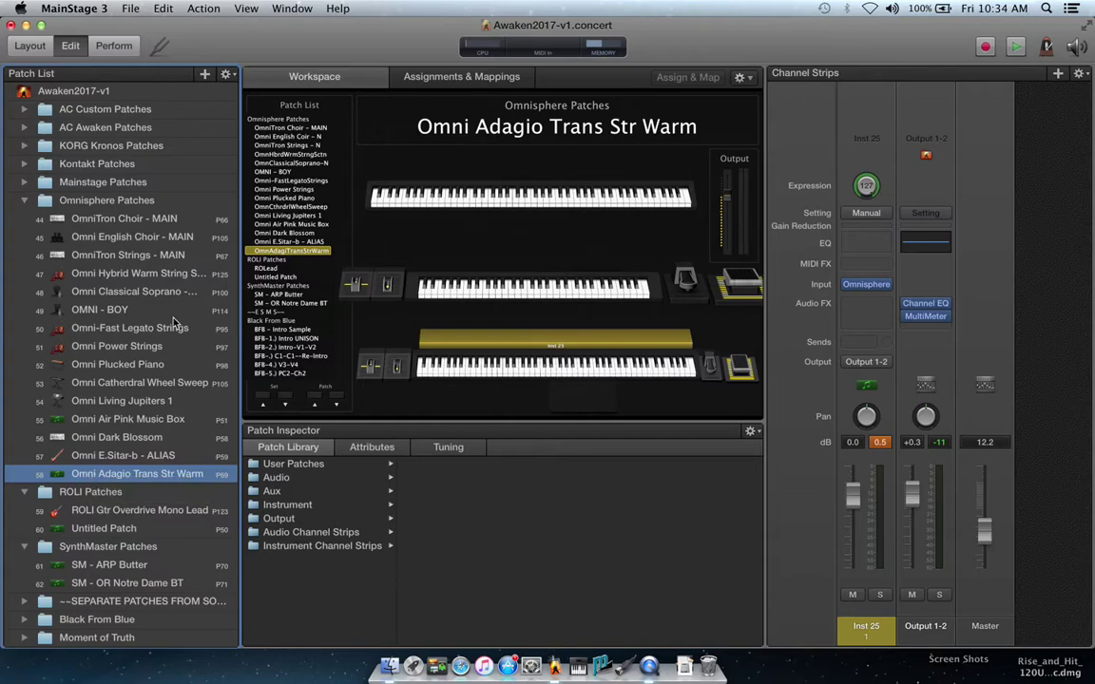
{"action": "key", "text": "super+Tab"}
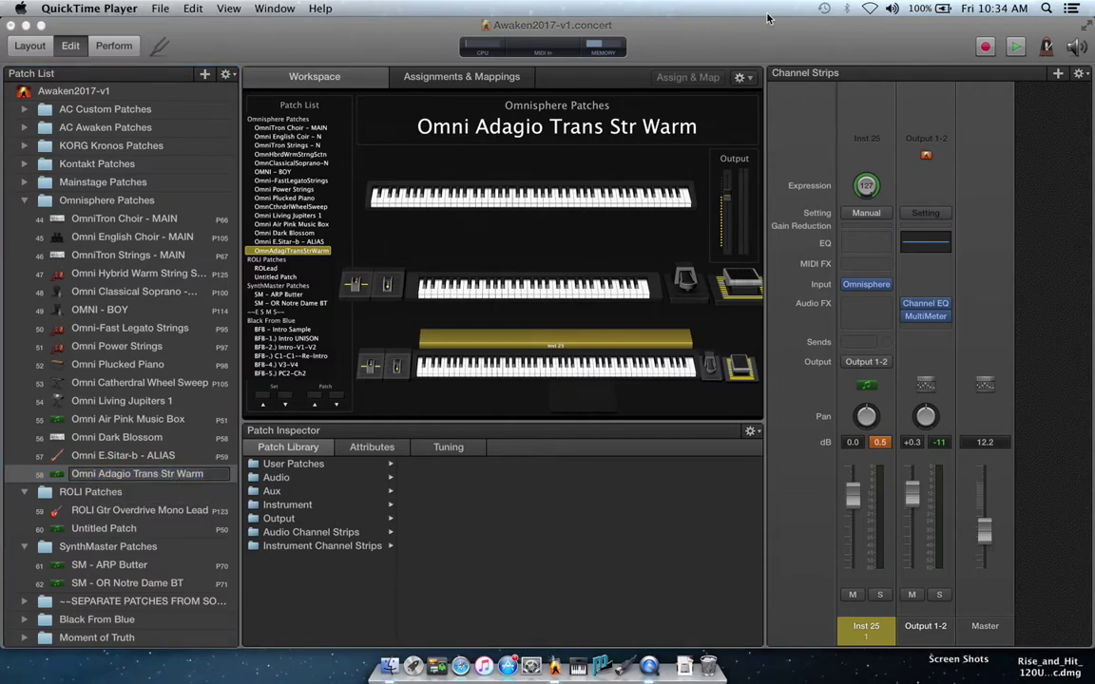
Step: Create a new patch with an instrument channel strip in the Omnisphere set, using MIDI input 88-keys (1-16) and output 1-2
{"action": "left_click", "coordinate": [227, 74]}
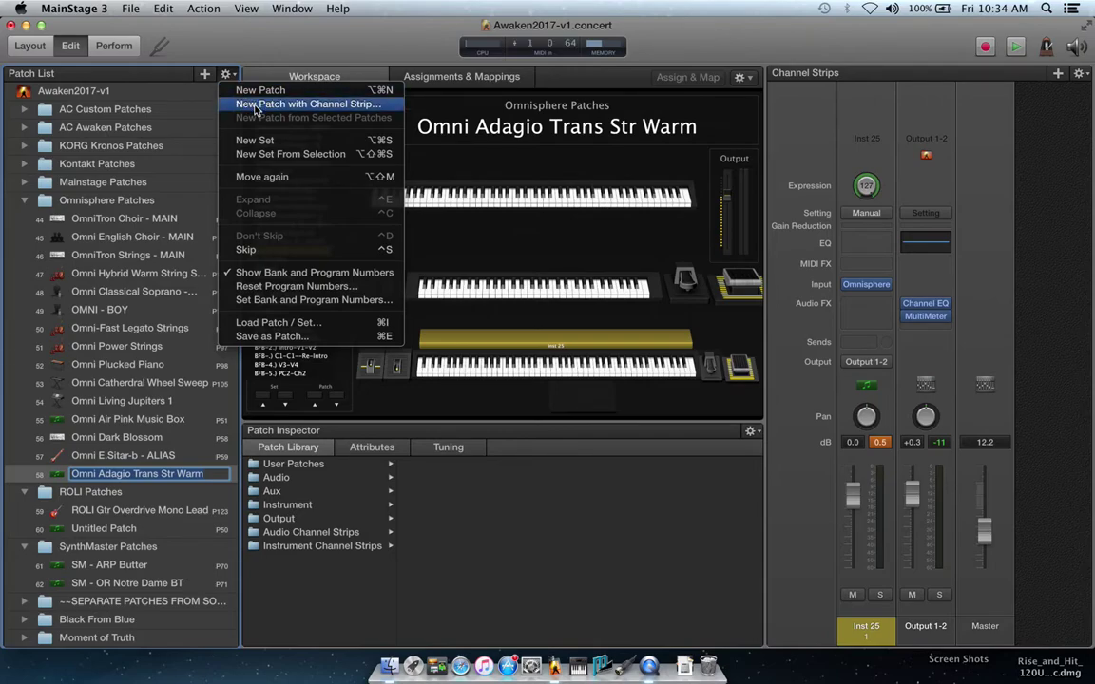
{"action": "left_click", "coordinate": [255, 107]}
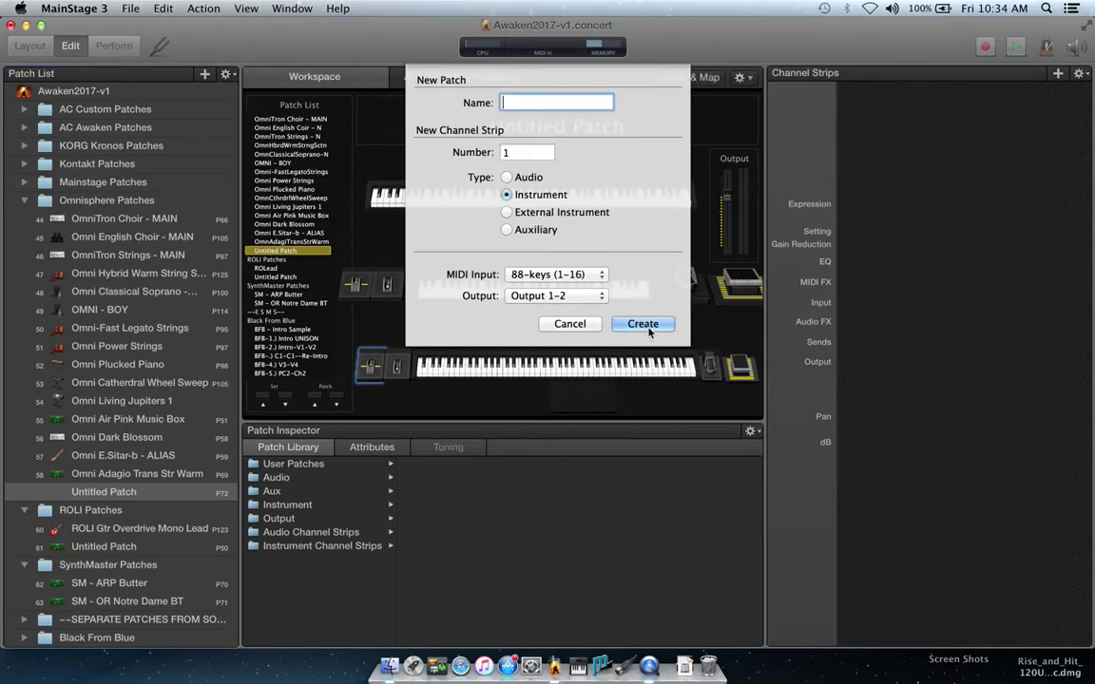
{"action": "left_click", "coordinate": [643, 324]}
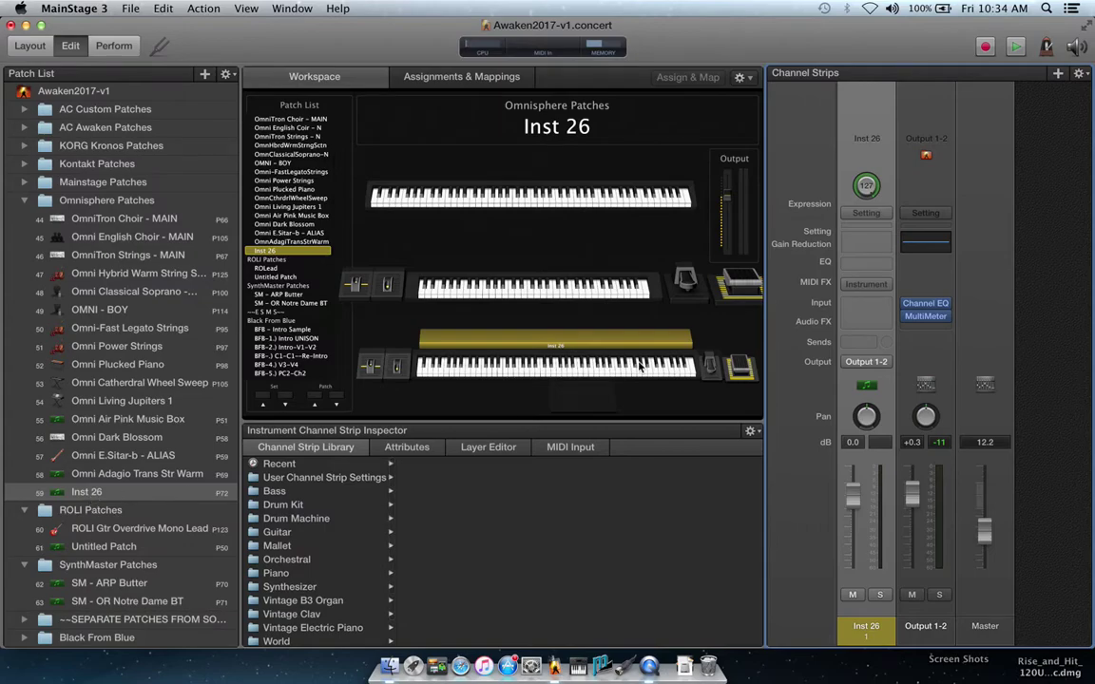
Step: Load the stereo Spectrasonics Omnisphere plug-in on the Inst 26 channel strip and preview its Default sound
{"action": "left_click", "coordinate": [866, 302]}
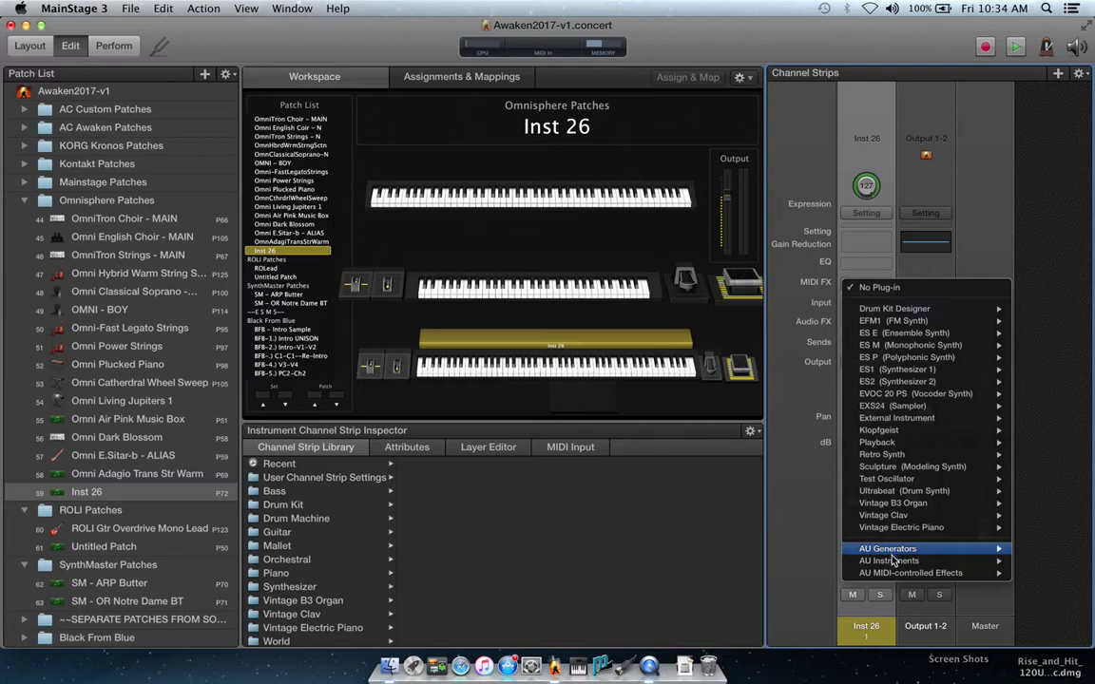
{"action": "mouse_move", "coordinate": [860, 561]}
{"action": "mouse_move", "coordinate": [760, 611]}
{"action": "mouse_move", "coordinate": [680, 612]}
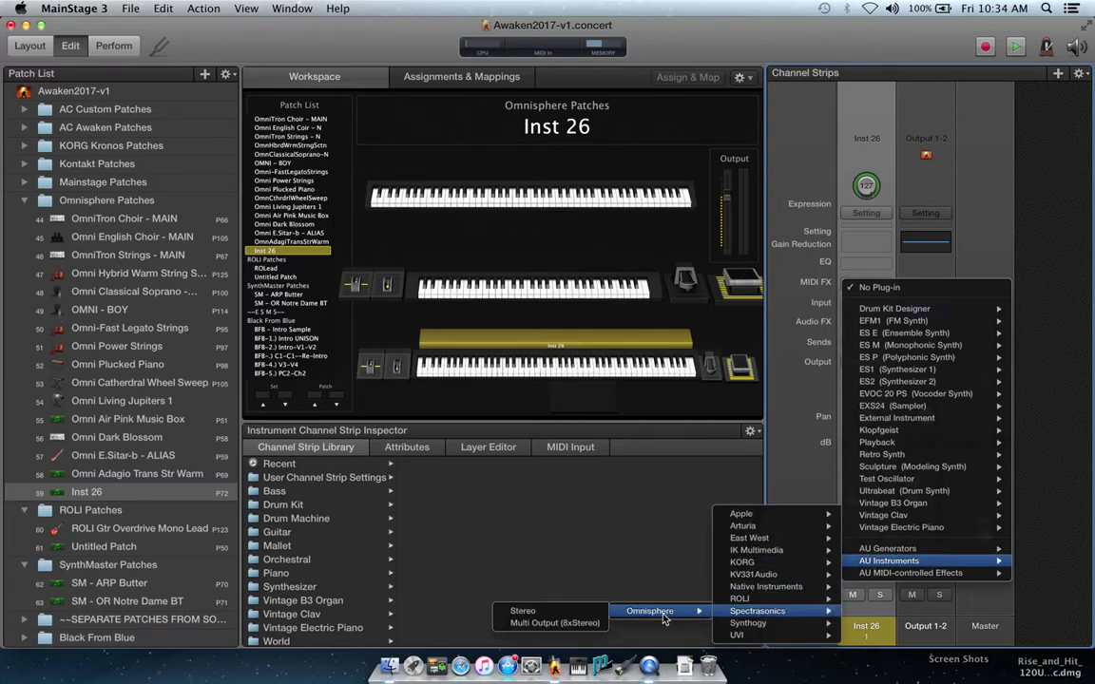
{"action": "left_click", "coordinate": [544, 612]}
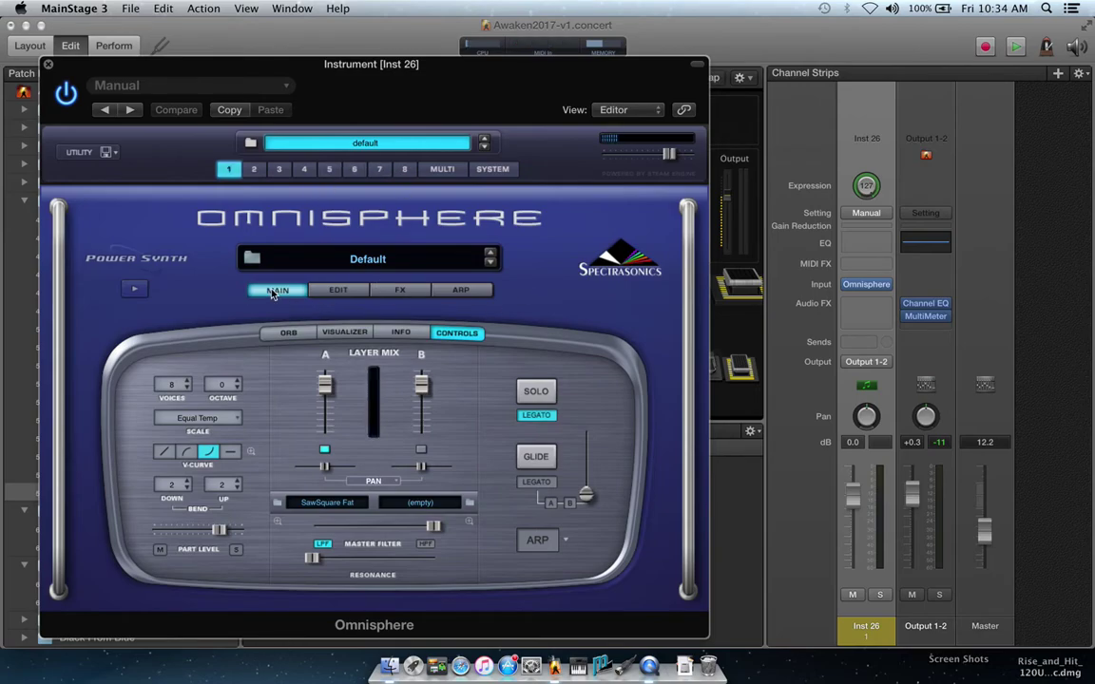
{"action": "left_click", "coordinate": [134, 289]}
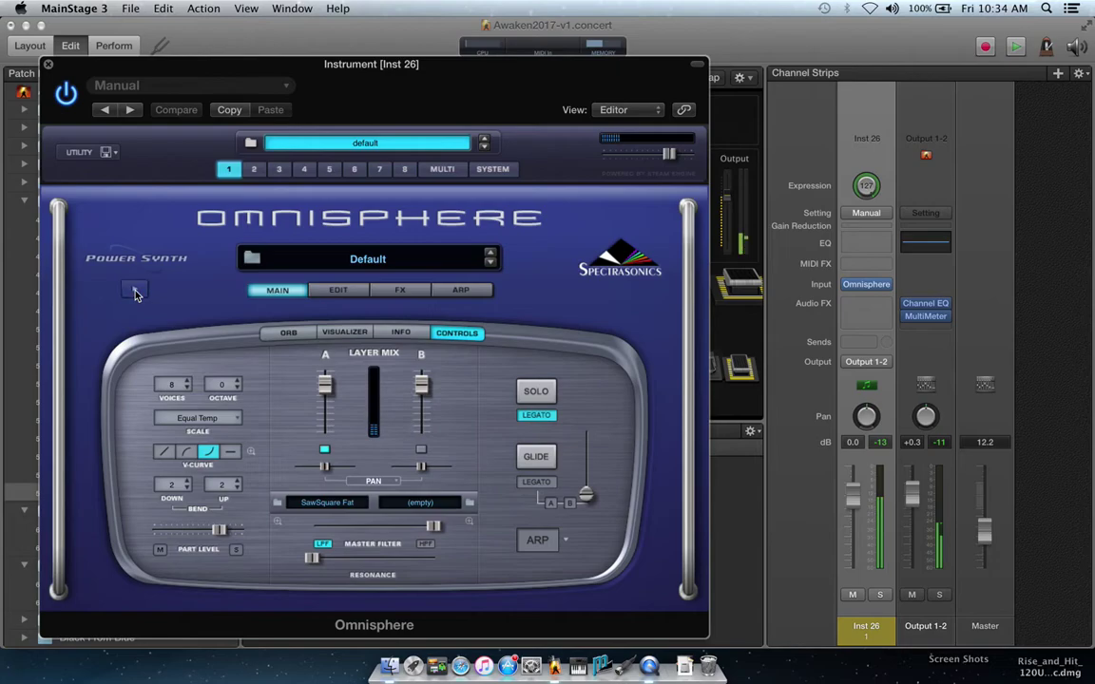
Step: Open the Omnisphere patch browser and filter the sounds by category Synth Mono and type Analog Classics
{"action": "left_click", "coordinate": [360, 260]}
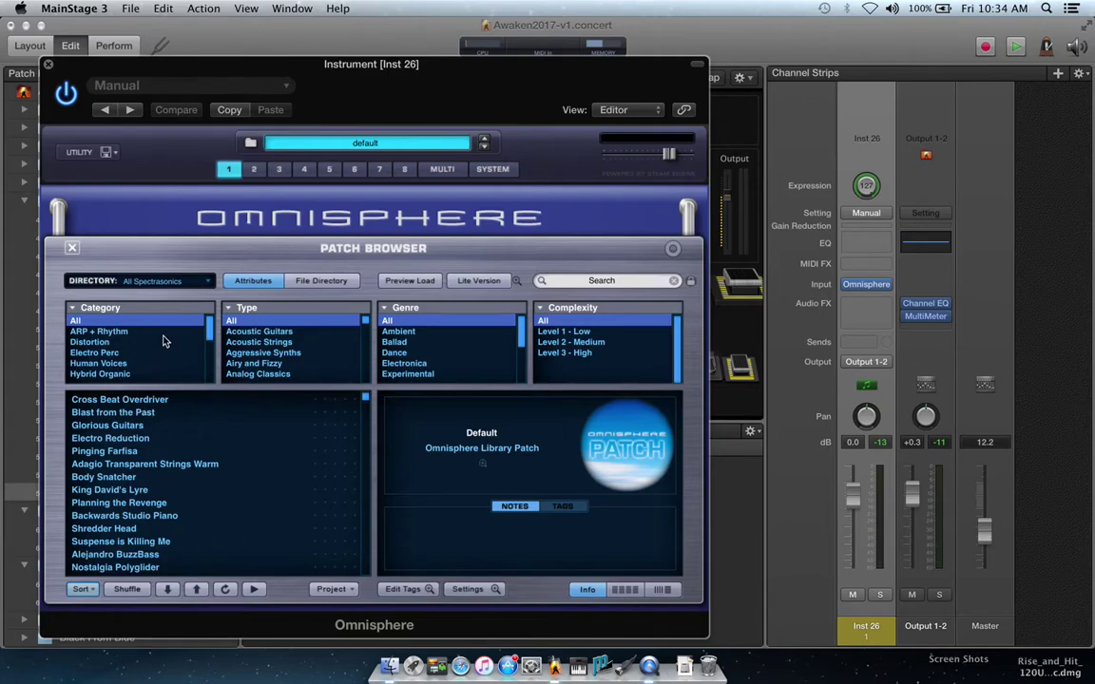
{"action": "left_click_drag", "start_coordinate": [212, 331], "coordinate": [210, 370]}
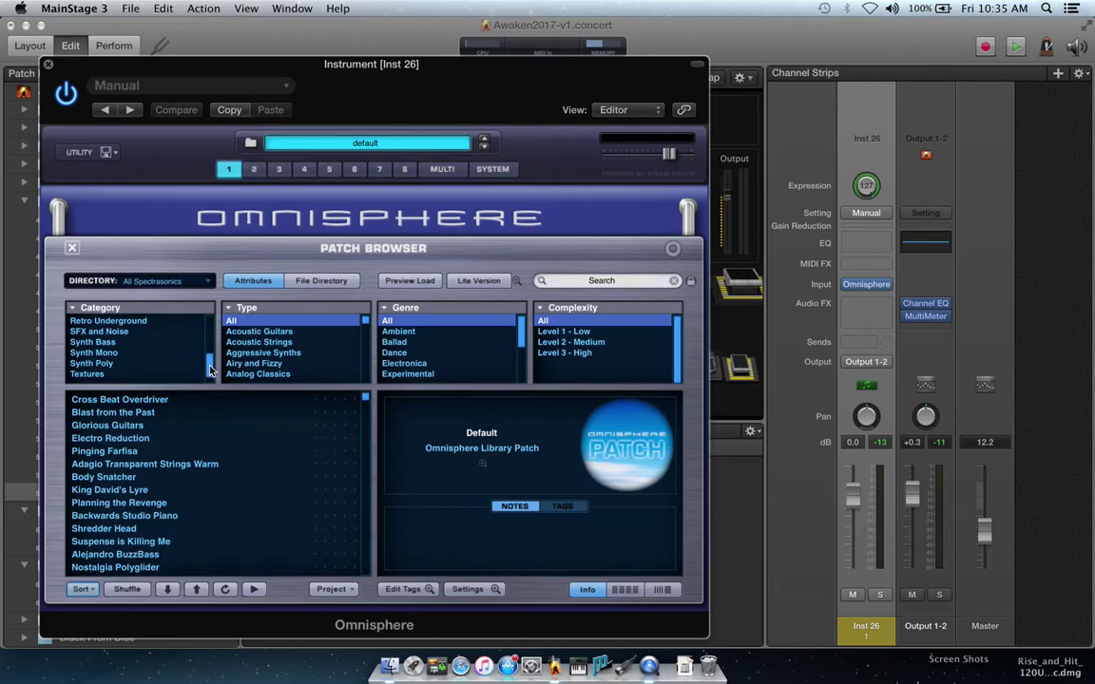
{"action": "left_click", "coordinate": [95, 352]}
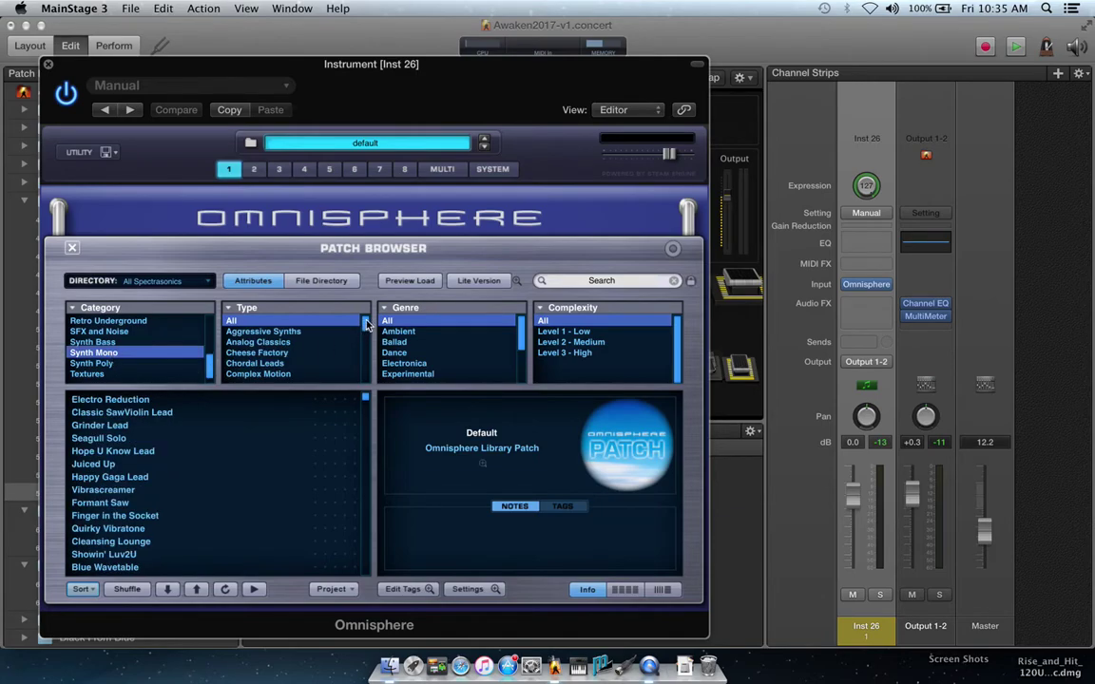
{"action": "left_click", "coordinate": [276, 346]}
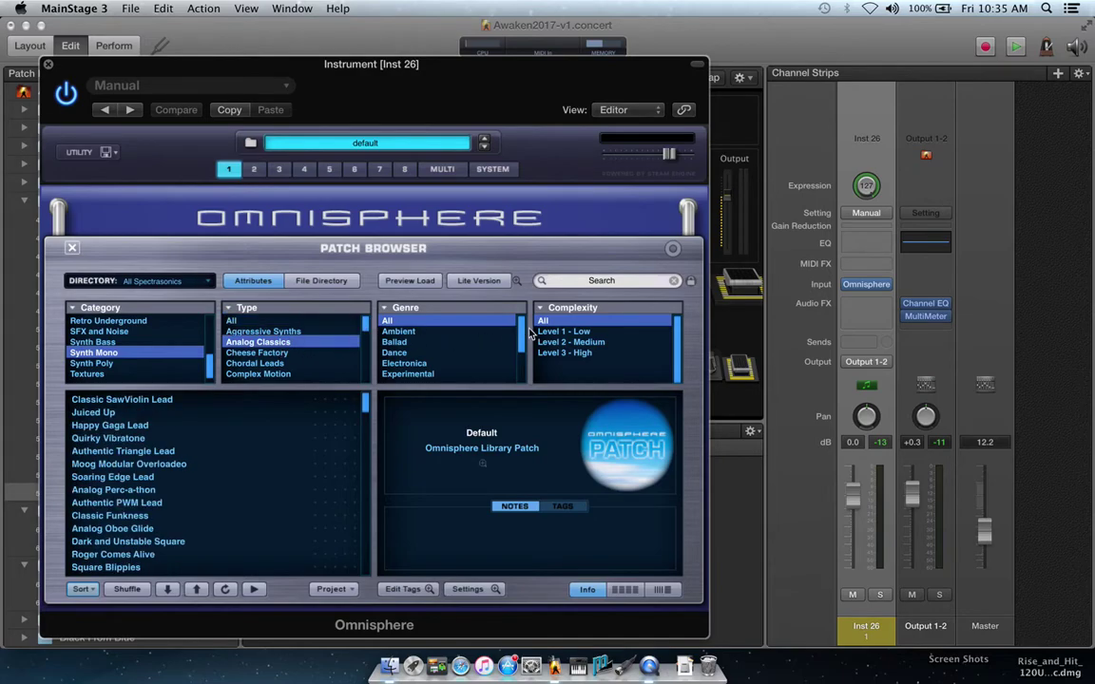
Step: Narrow the sounds to the Old School genre, and load and preview Happy Gaga Lead
{"action": "scroll", "coordinate": [521, 352], "scroll_direction": "down", "scroll_amount": 3}
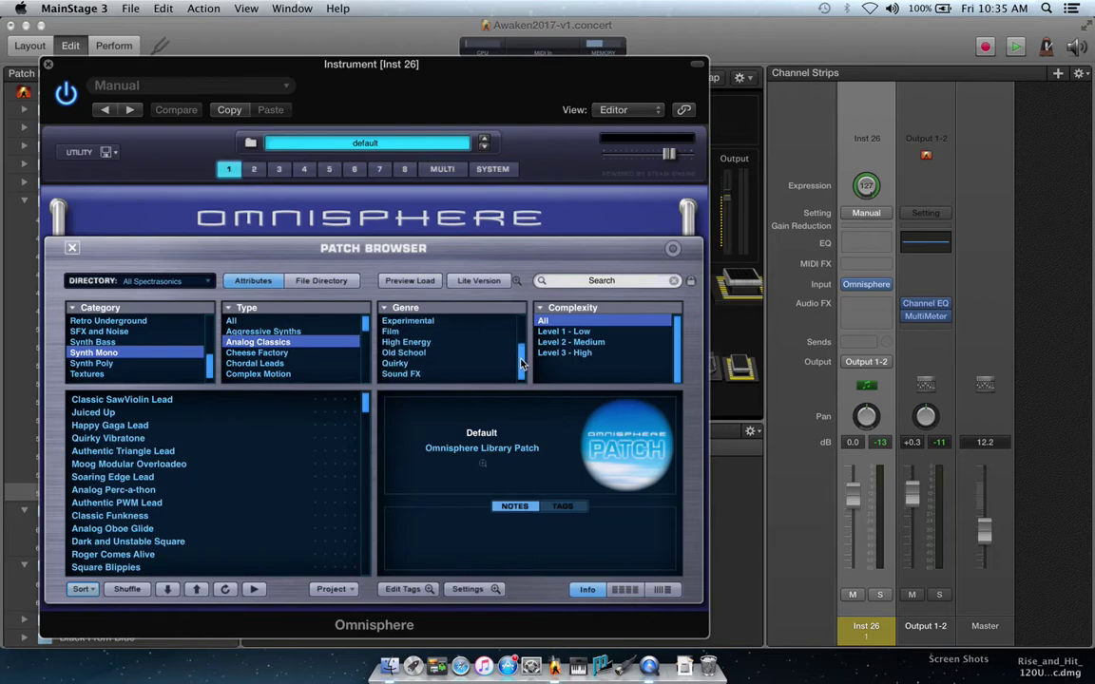
{"action": "left_click", "coordinate": [415, 363]}
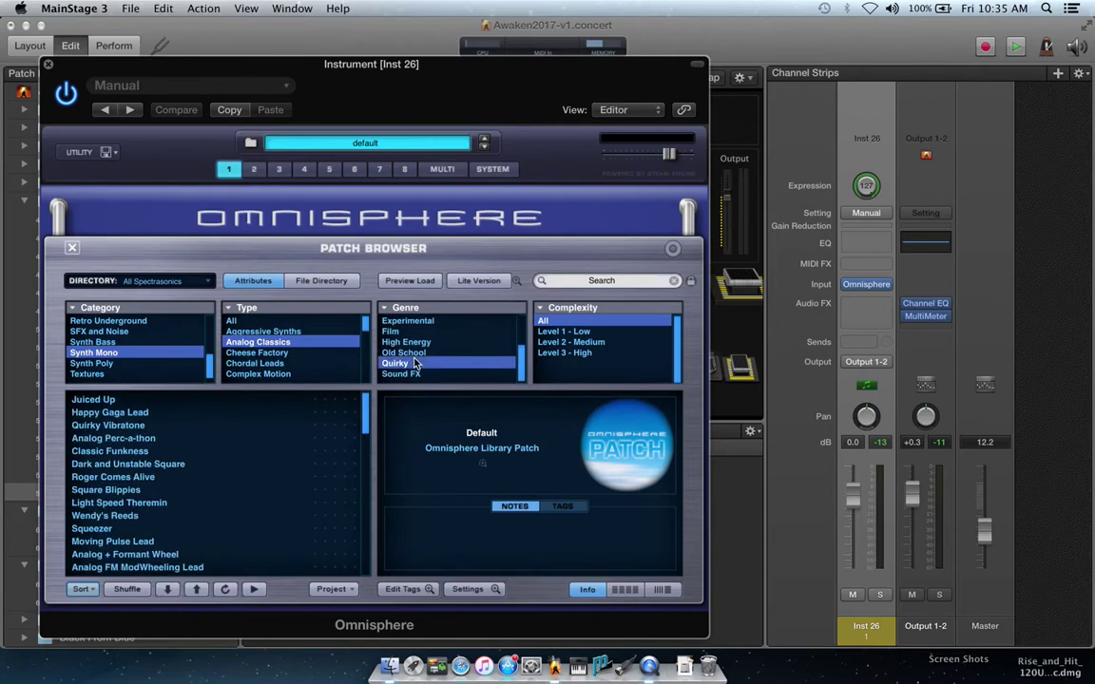
{"action": "left_click", "coordinate": [419, 355]}
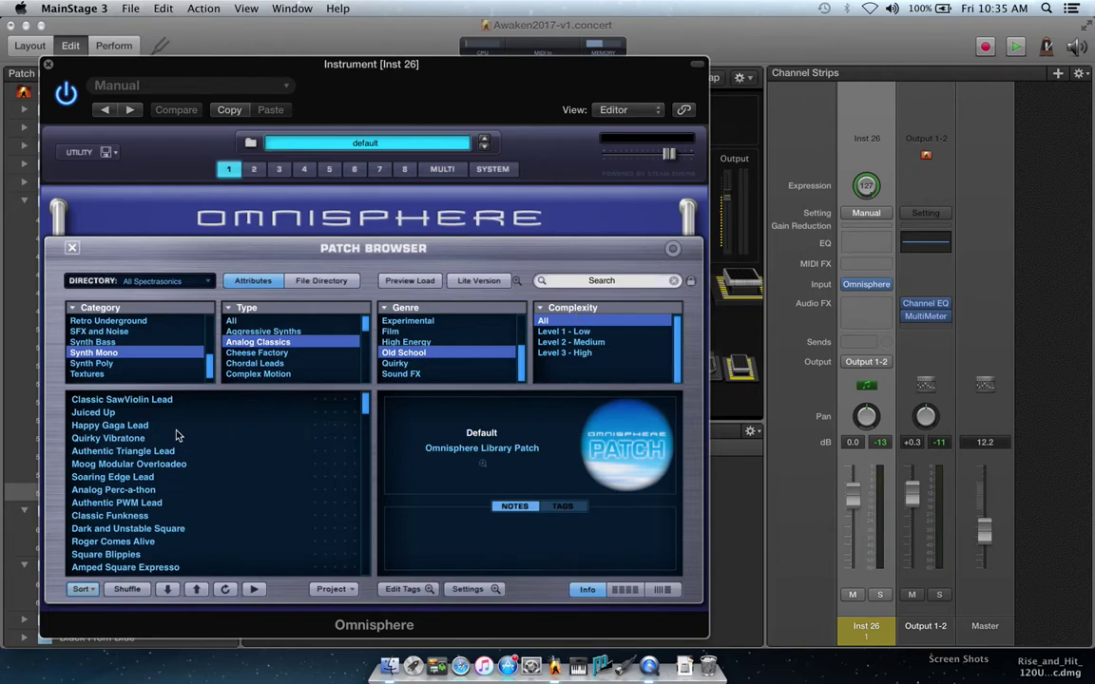
{"action": "left_click", "coordinate": [114, 426]}
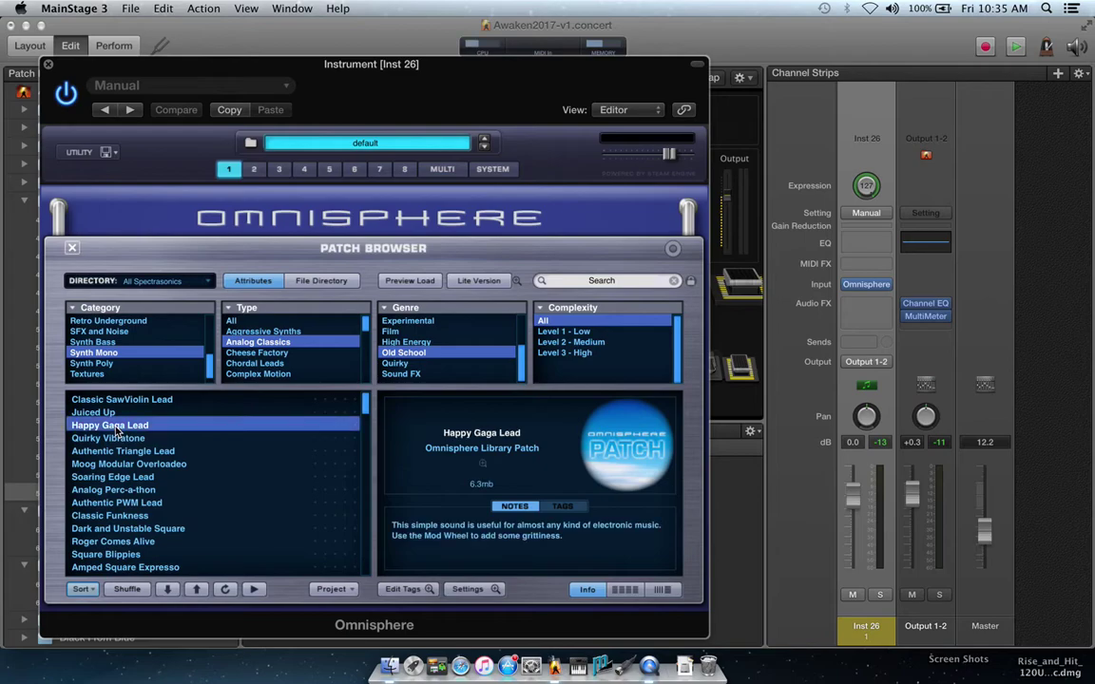
{"action": "left_click", "coordinate": [253, 590]}
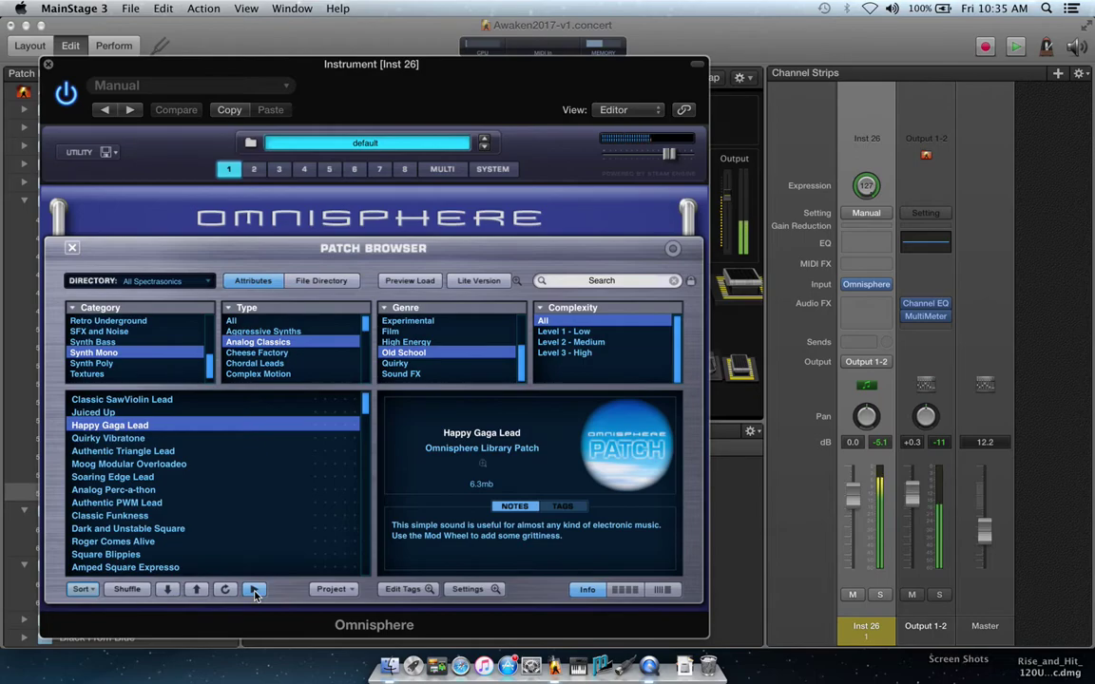
Step: Load and preview Authentic Triangle Lead, Moog Modular Overloadeo and Soaring Edge Lead from the filtered sounds
{"action": "left_click", "coordinate": [163, 453]}
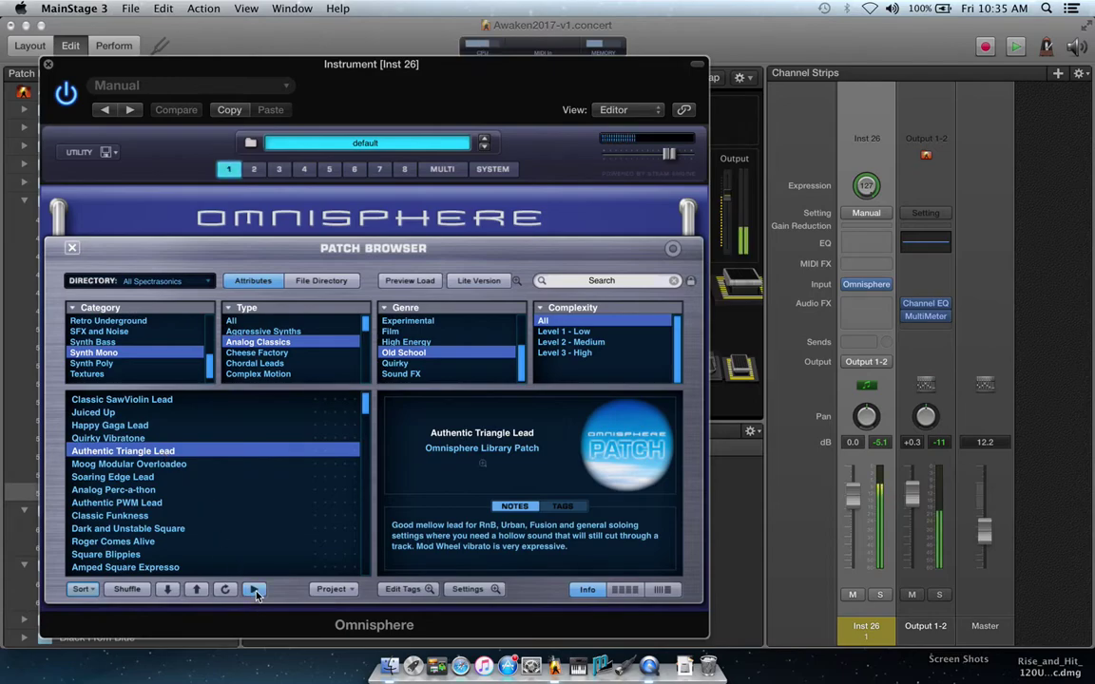
{"action": "left_click", "coordinate": [159, 475]}
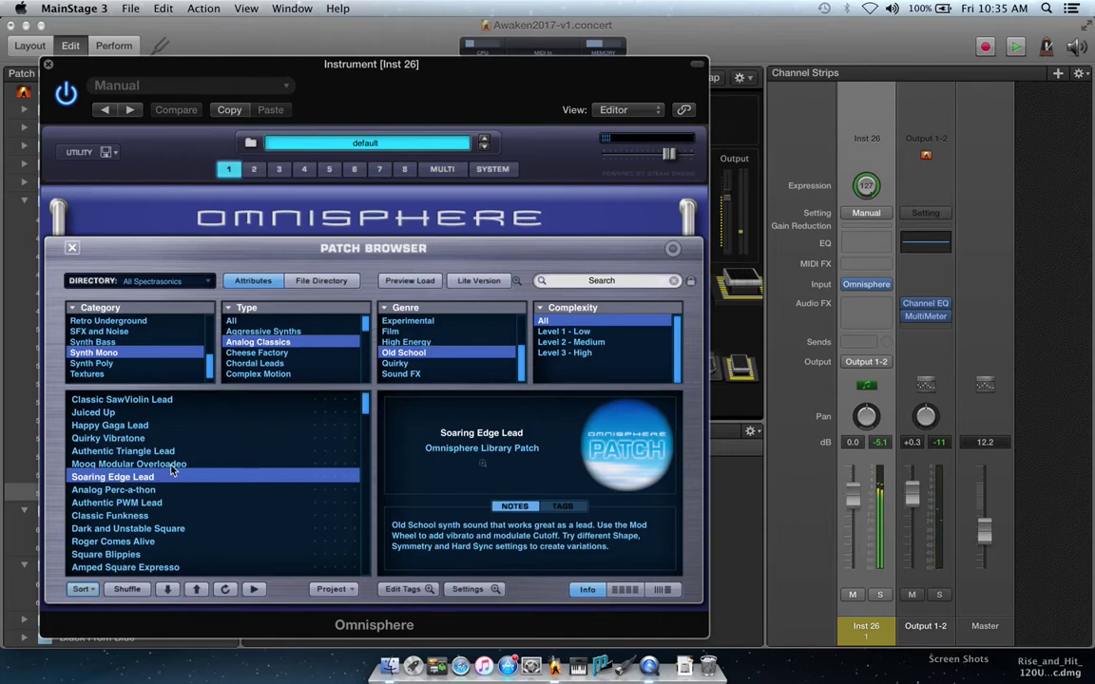
{"action": "left_click", "coordinate": [172, 465]}
{"action": "left_click", "coordinate": [254, 589]}
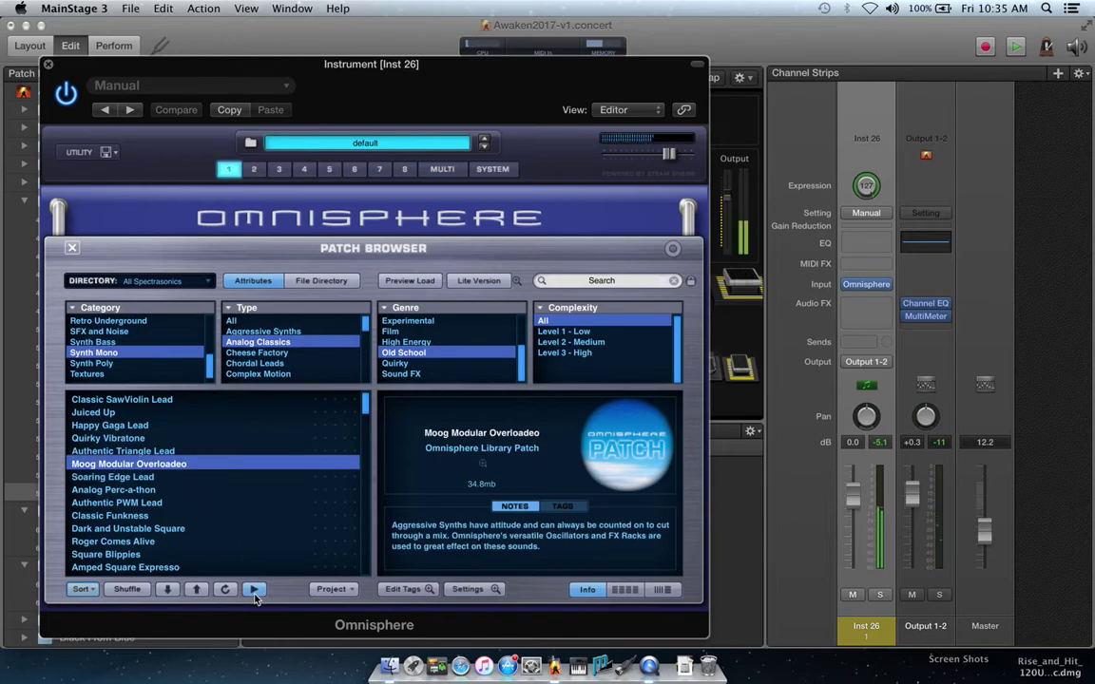
{"action": "left_click", "coordinate": [195, 589]}
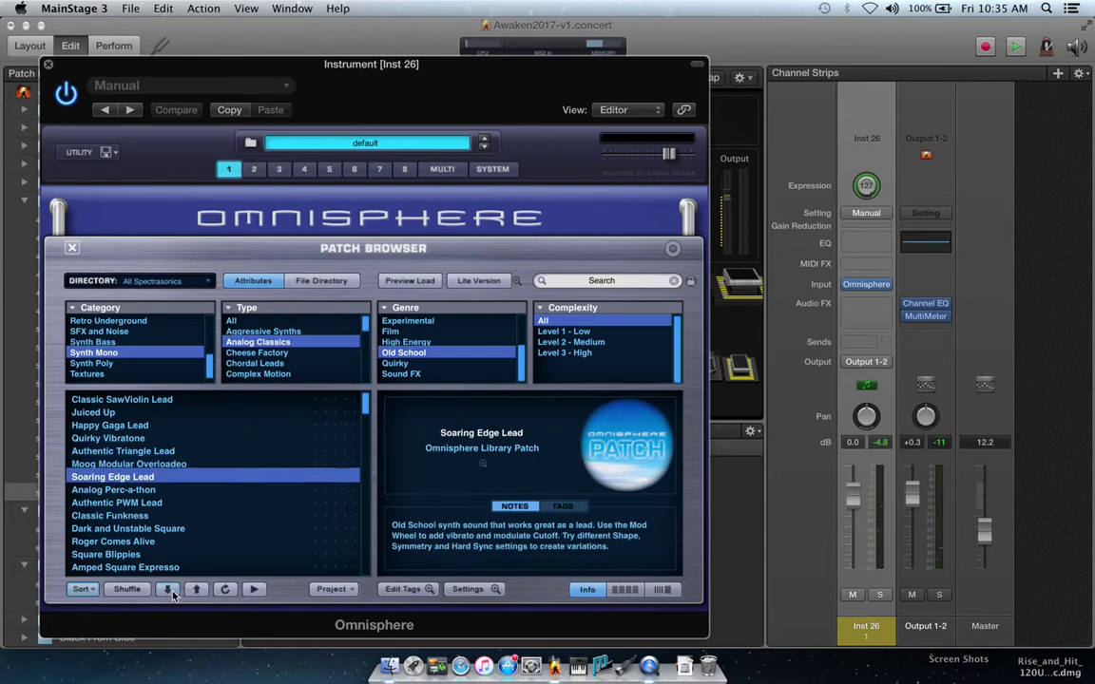
{"action": "left_click", "coordinate": [253, 589]}
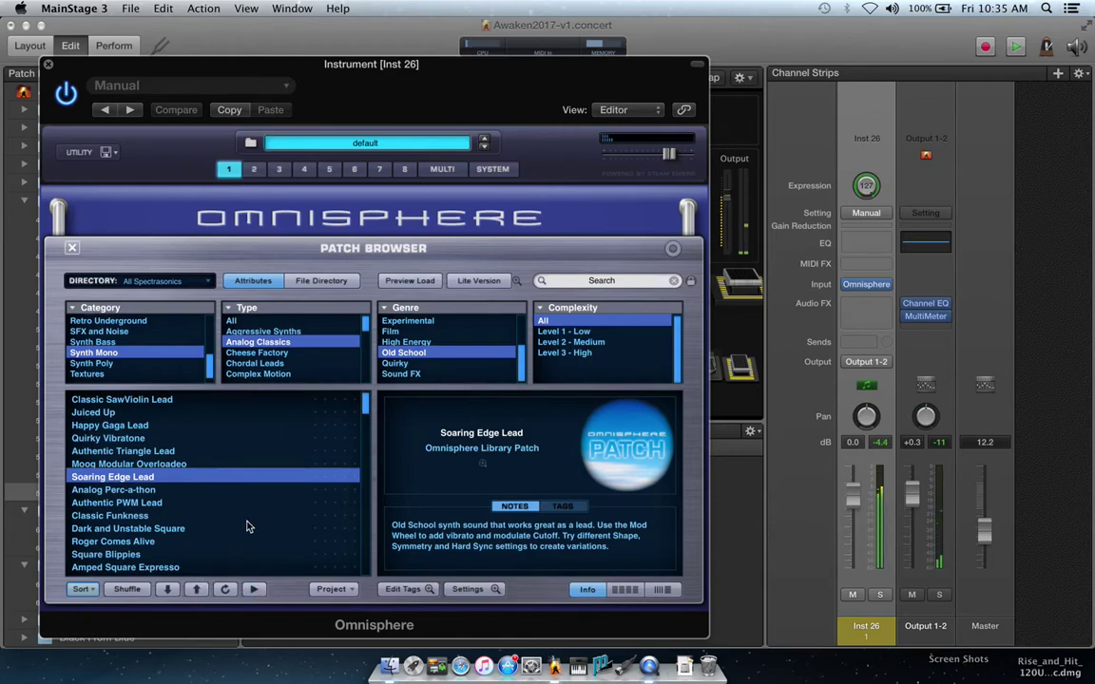
Step: Step through and audition the following sounds, from Analog Perc-a-thon through Authentic PWM Lead and Classic Funkness to Dark and Unstable Square
{"action": "left_click", "coordinate": [168, 589]}
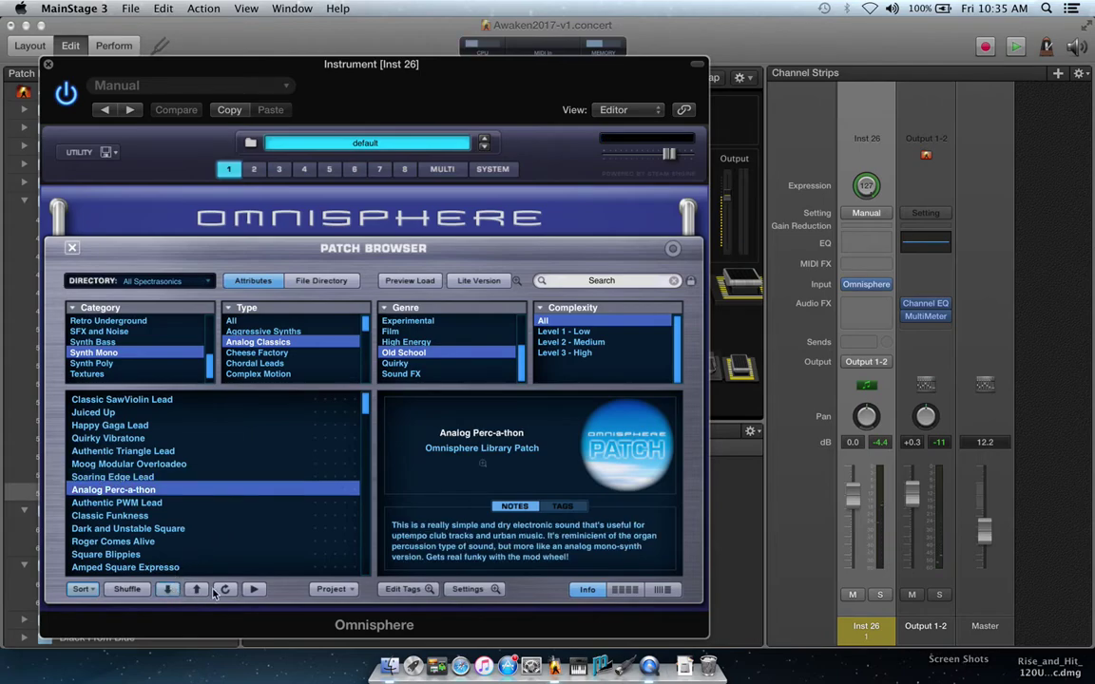
{"action": "left_click", "coordinate": [256, 590]}
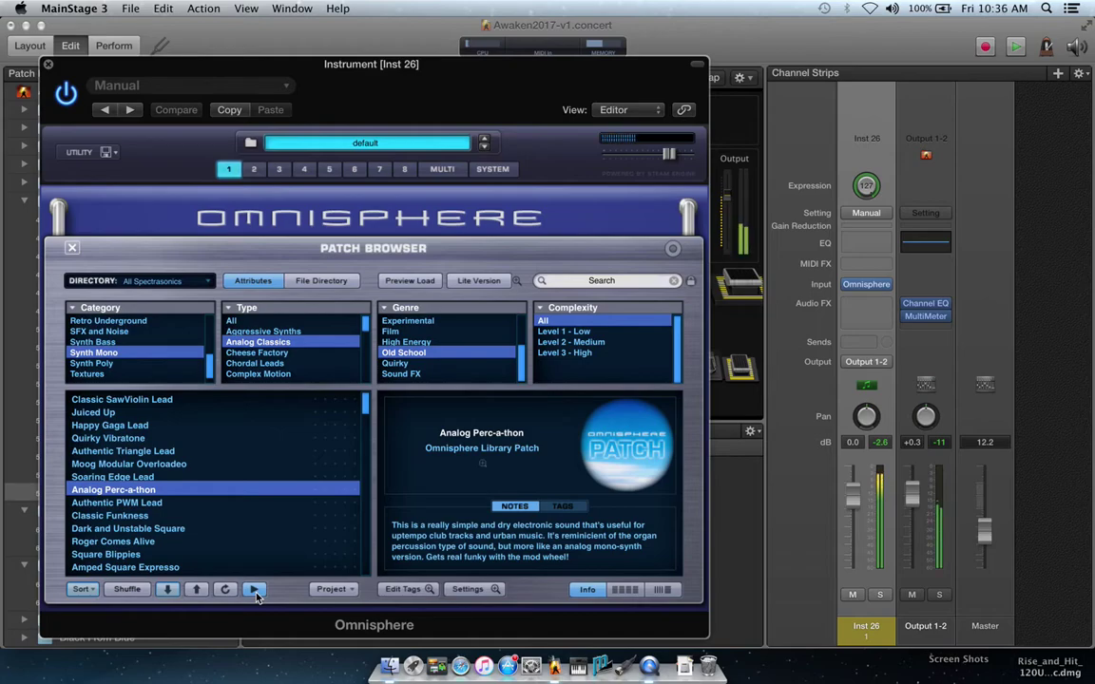
{"action": "left_click", "coordinate": [169, 589]}
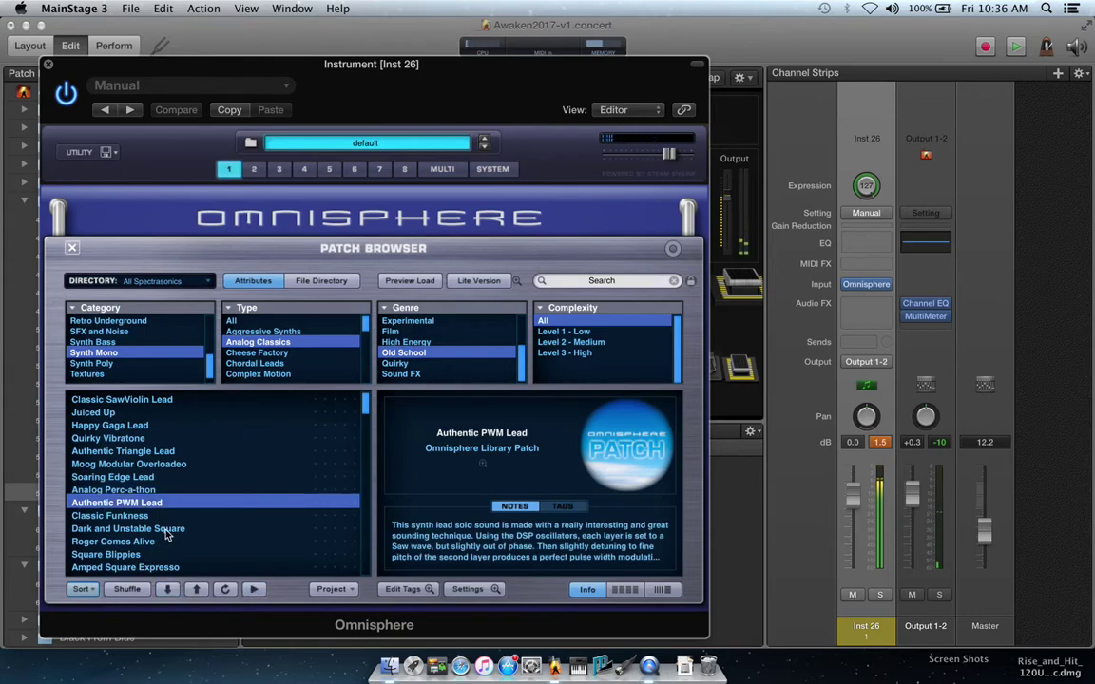
{"action": "left_click", "coordinate": [168, 589]}
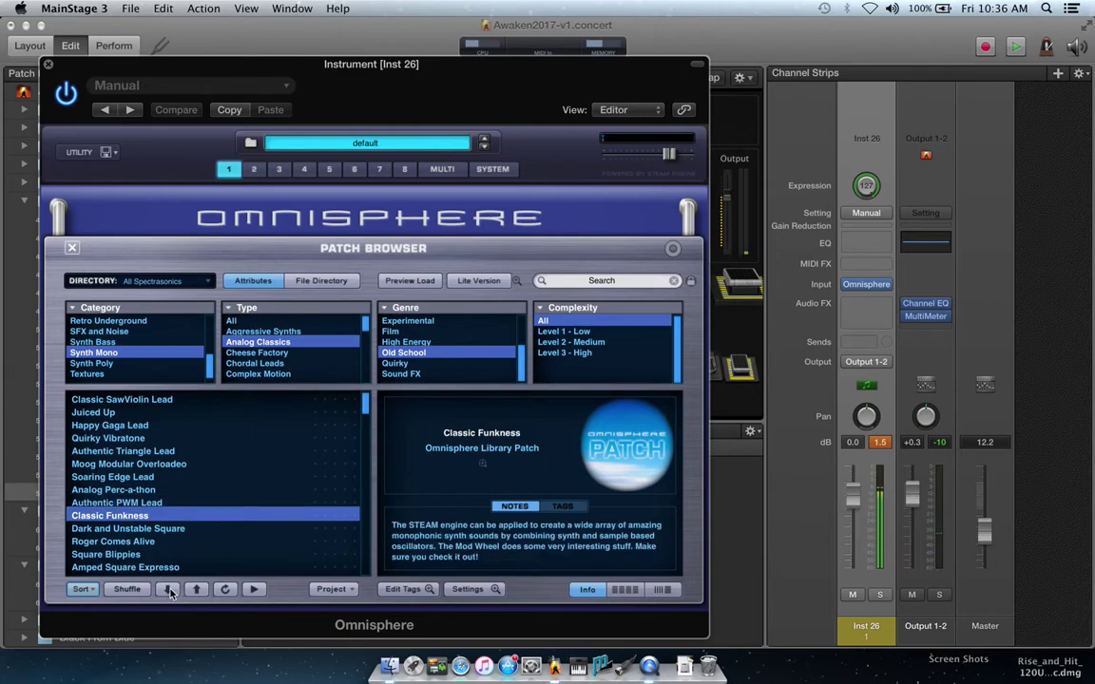
{"action": "left_click", "coordinate": [168, 589]}
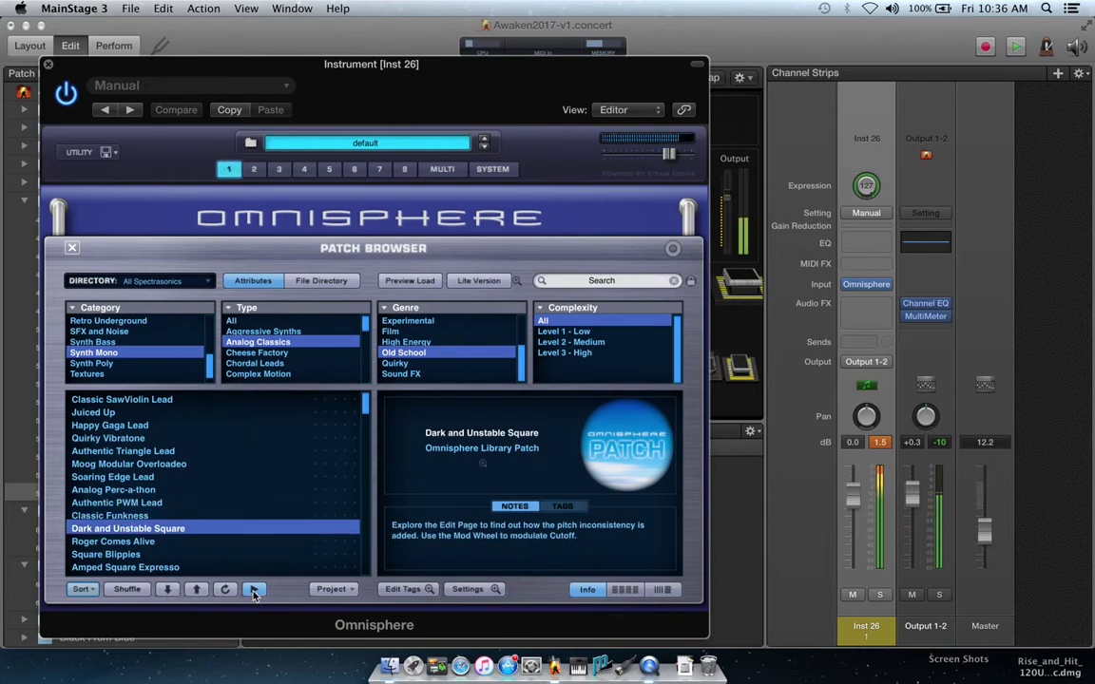
Step: Compare Soaring Edge Lead and Authentic Triangle Lead again, load Happy Gaga Lead as the patch's sound, and close the plug-in window
{"action": "left_click", "coordinate": [118, 478]}
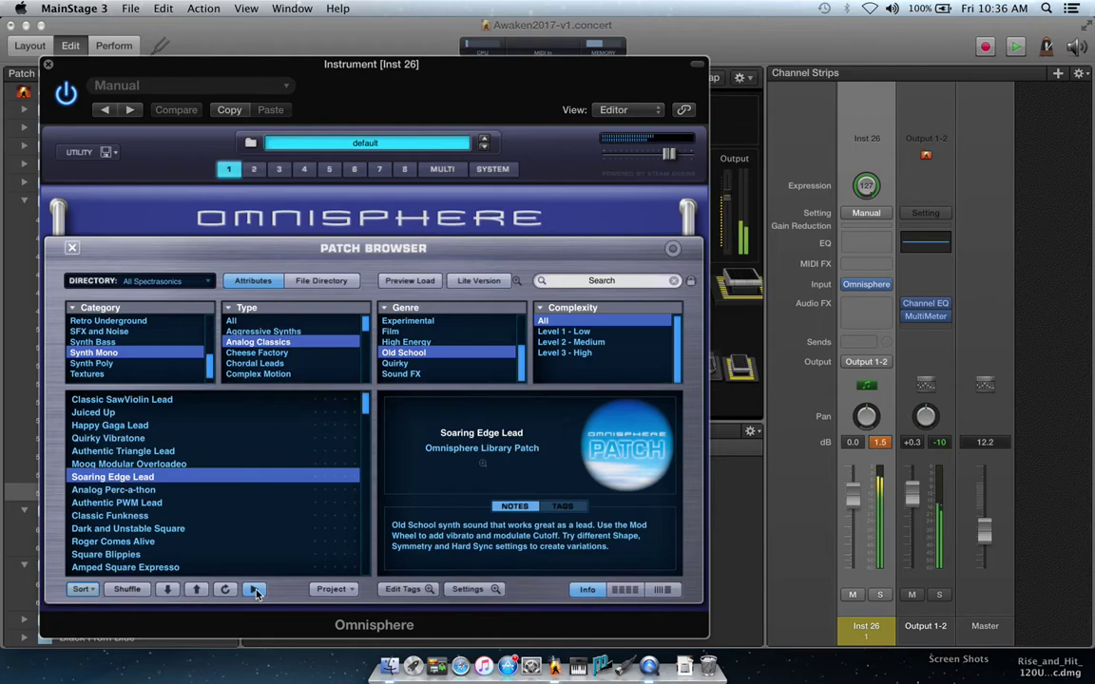
{"action": "left_click", "coordinate": [131, 452]}
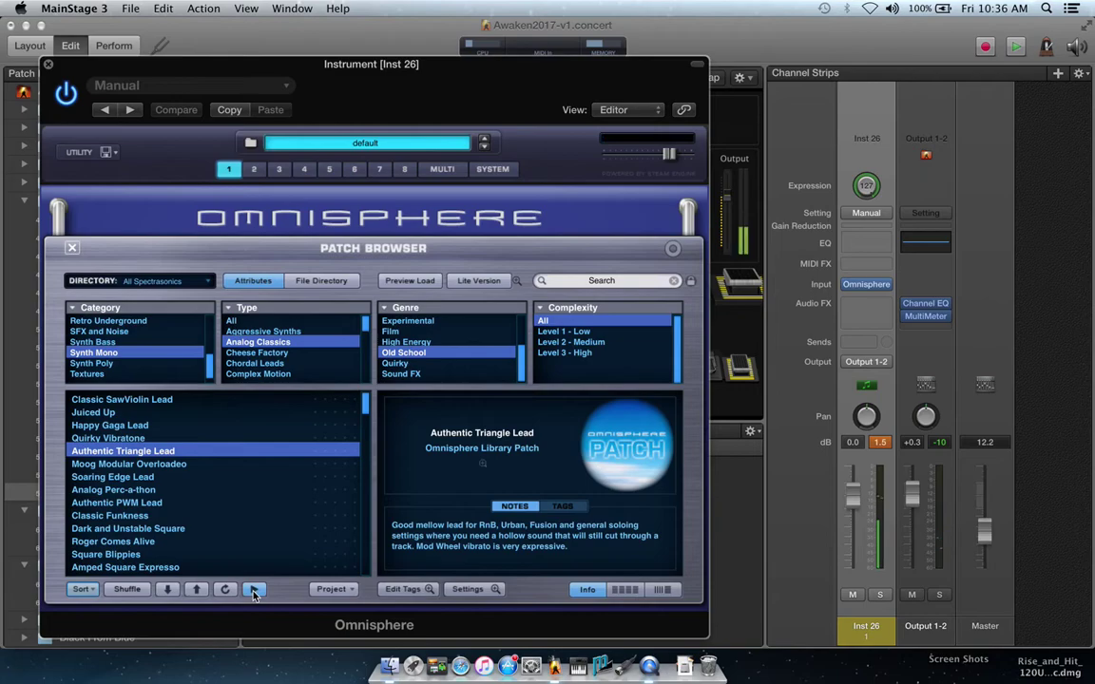
{"action": "left_click", "coordinate": [138, 426]}
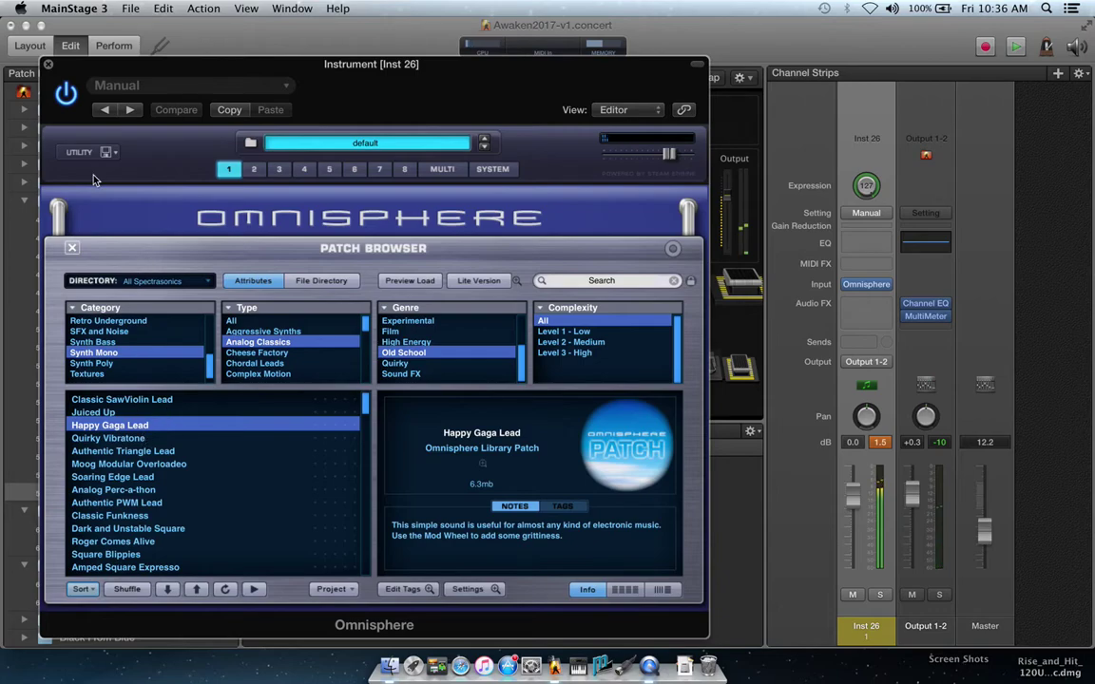
{"action": "left_click", "coordinate": [47, 63]}
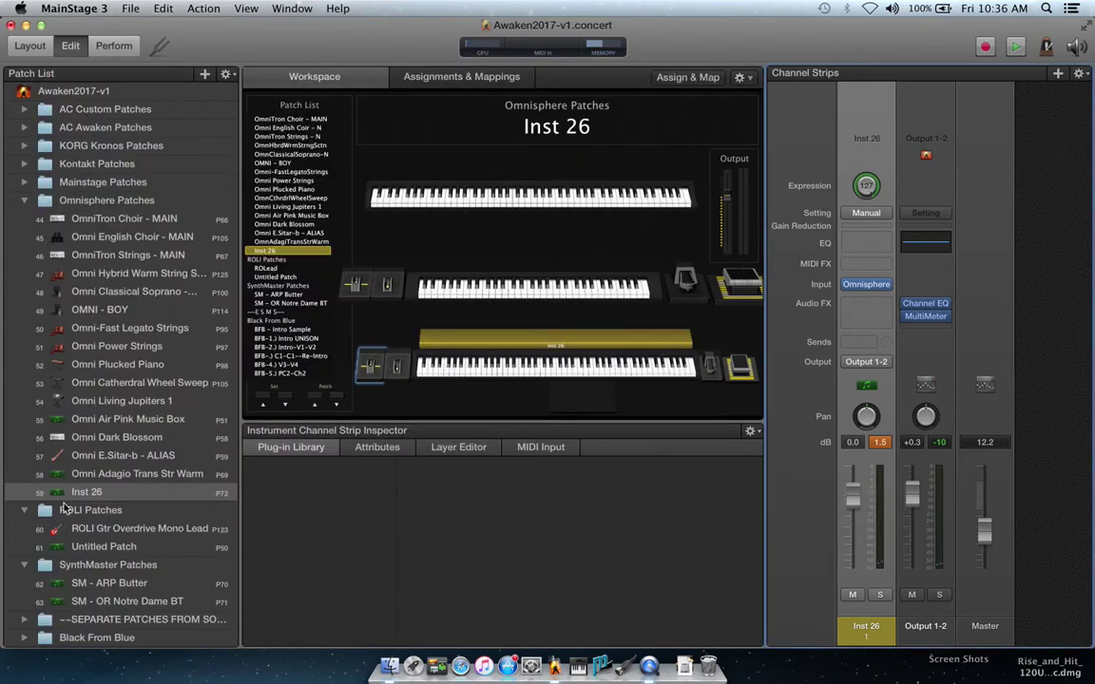
Step: Rename the new Inst 26 patch in the Omnisphere set as Omni Happy Gaga Lead
{"action": "left_click", "coordinate": [88, 493]}
{"action": "left_click", "coordinate": [88, 493]}
{"action": "type", "text": "Omni Happy Gaga Lead"}
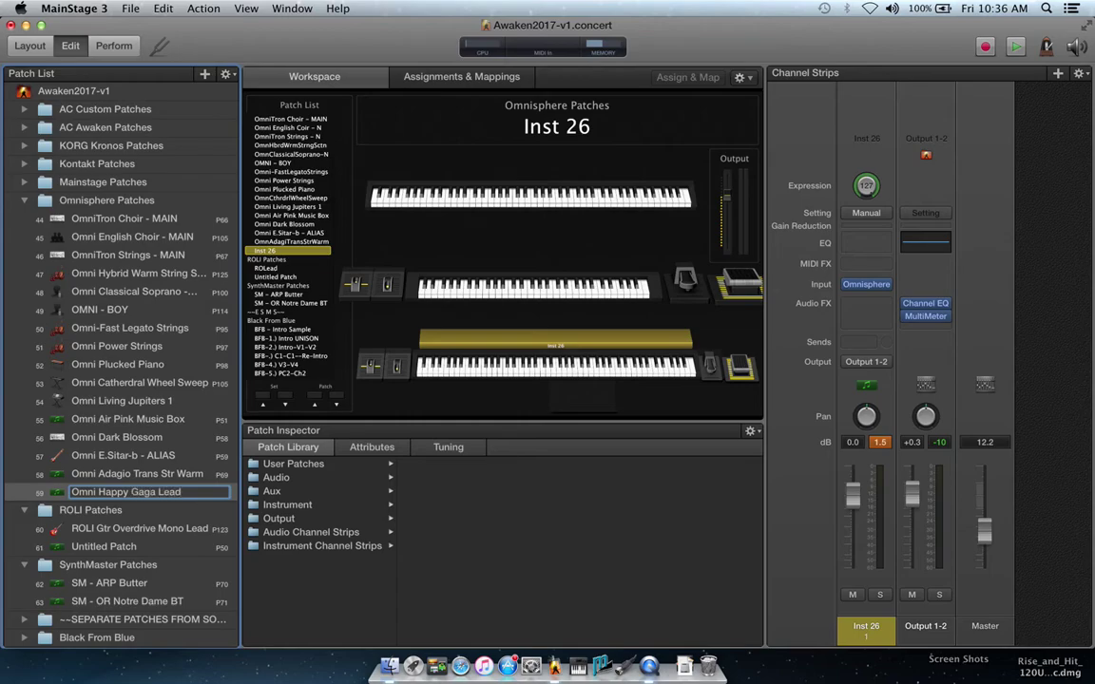
{"action": "key", "text": "Return"}
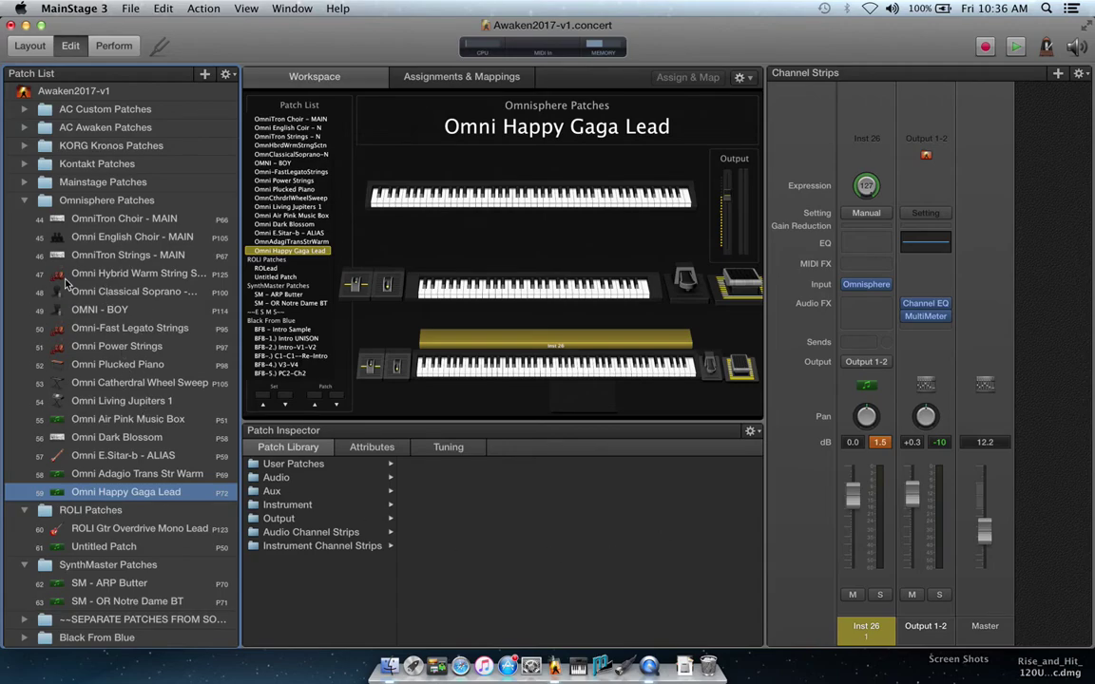
Step: Review the patches inside the AC Custom, AC Awaken, KORG Kronos, Kontakt, Mainstage and Omnisphere sets
{"action": "left_click", "coordinate": [26, 202]}
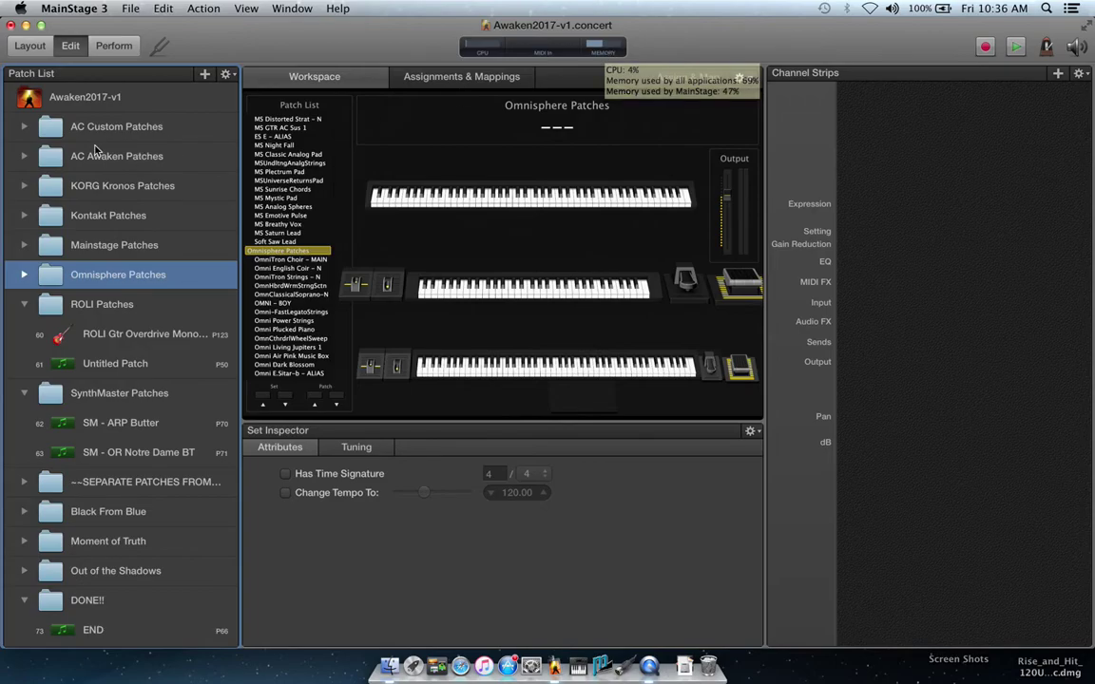
{"action": "left_click", "coordinate": [25, 127]}
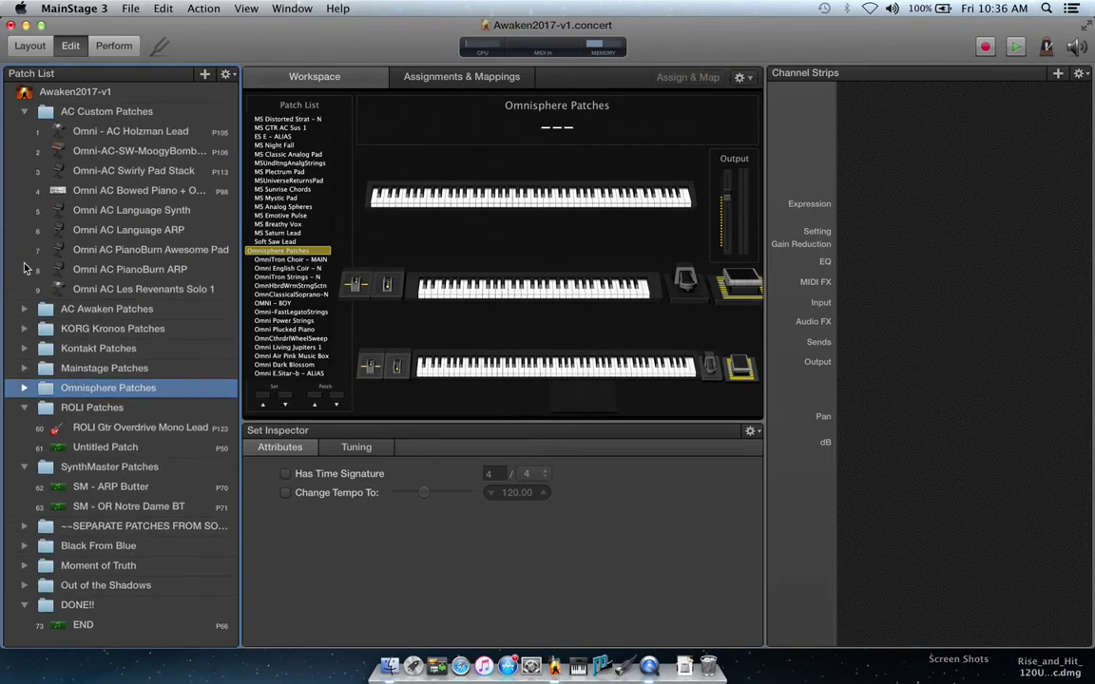
{"action": "left_click", "coordinate": [24, 309]}
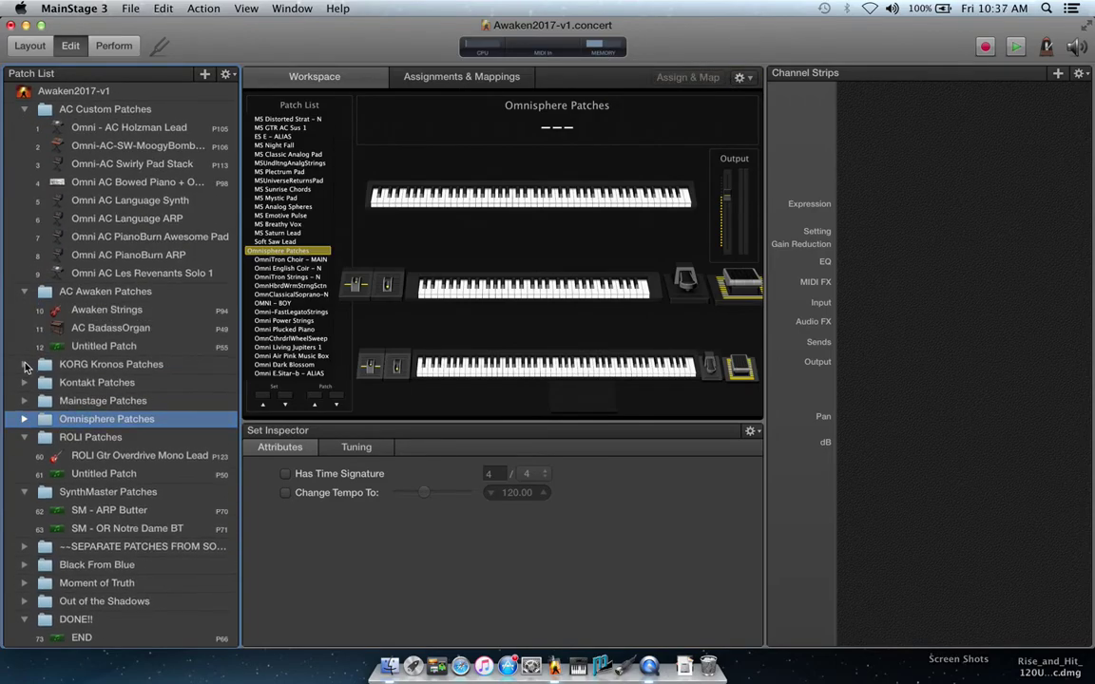
{"action": "left_click", "coordinate": [25, 365]}
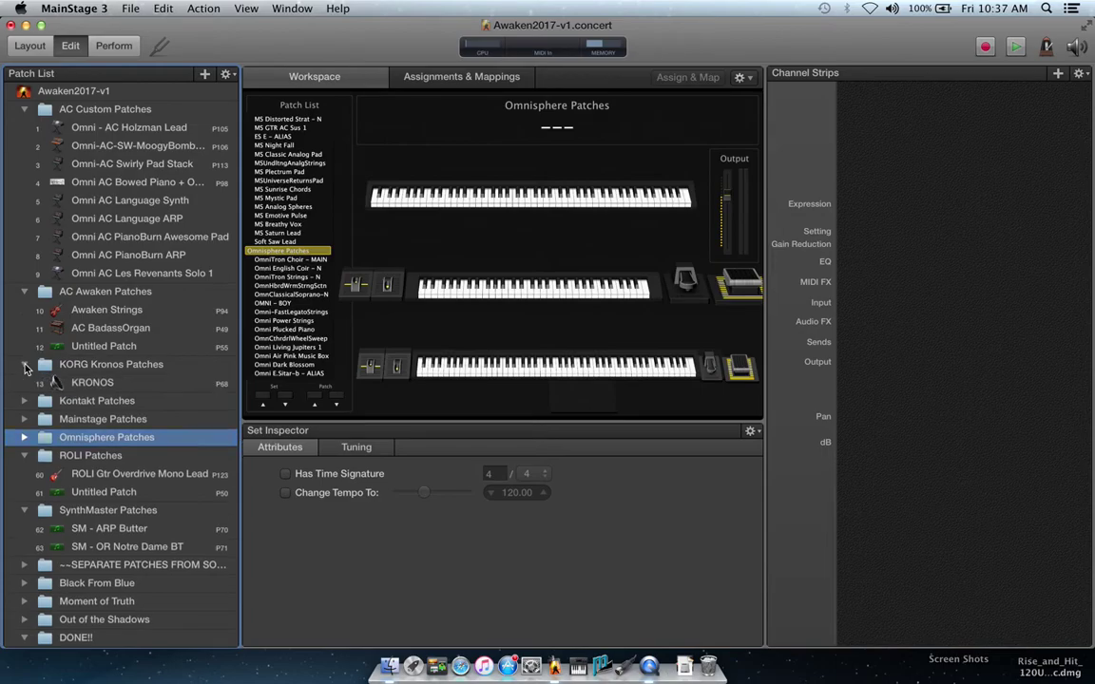
{"action": "left_click", "coordinate": [25, 400]}
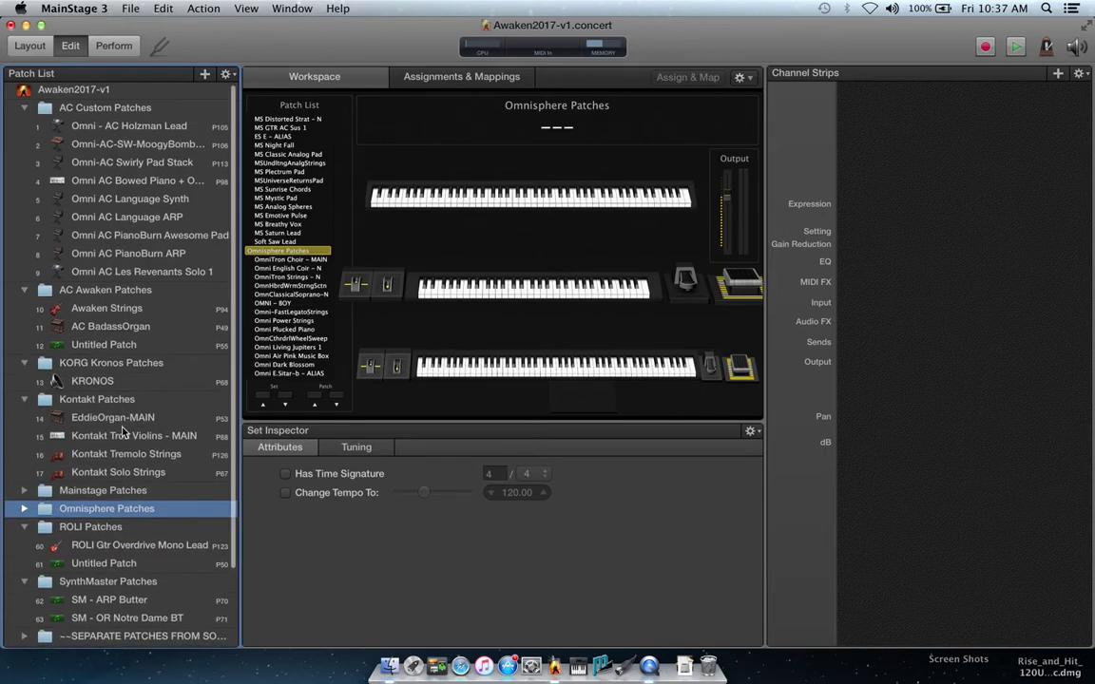
{"action": "scroll", "coordinate": [25, 418], "scroll_direction": "down", "scroll_amount": 2}
{"action": "left_click", "coordinate": [23, 439]}
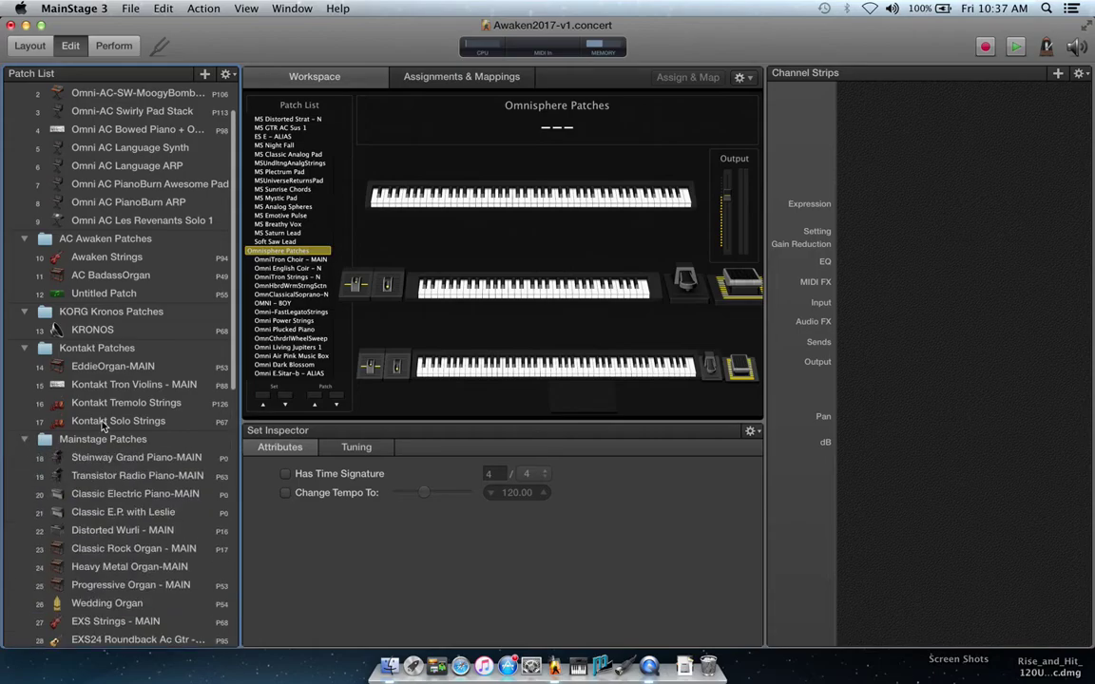
{"action": "scroll", "coordinate": [119, 478], "scroll_direction": "down", "scroll_amount": 8}
{"action": "scroll", "coordinate": [120, 478], "scroll_direction": "down", "scroll_amount": 8}
{"action": "left_click", "coordinate": [106, 425]}
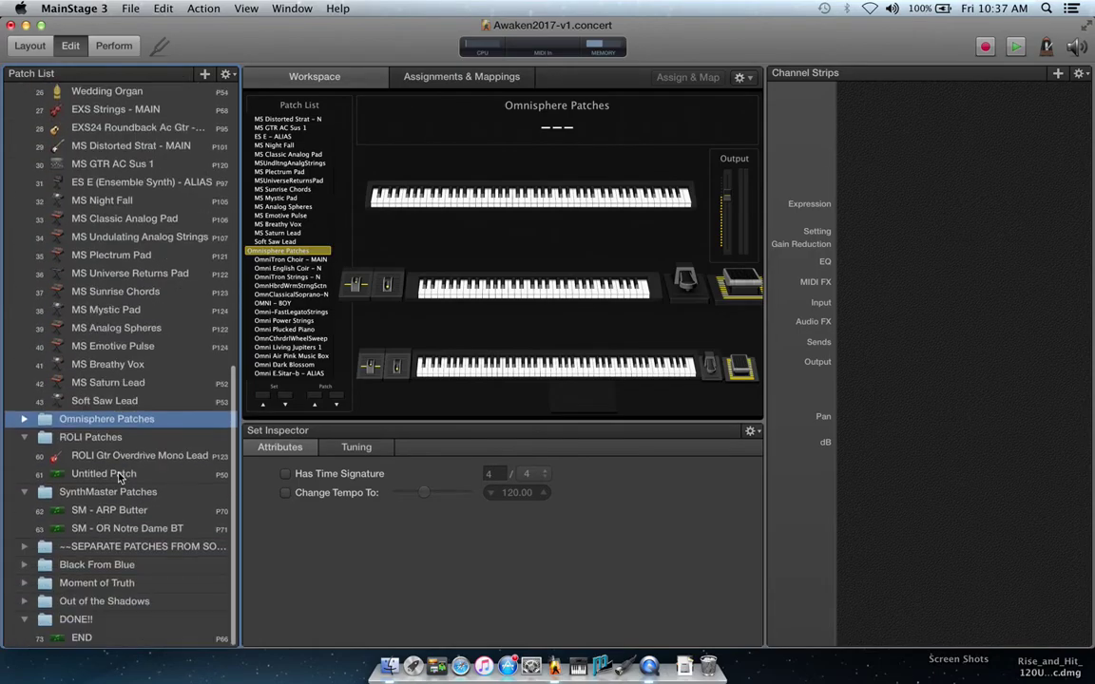
{"action": "left_click", "coordinate": [23, 419]}
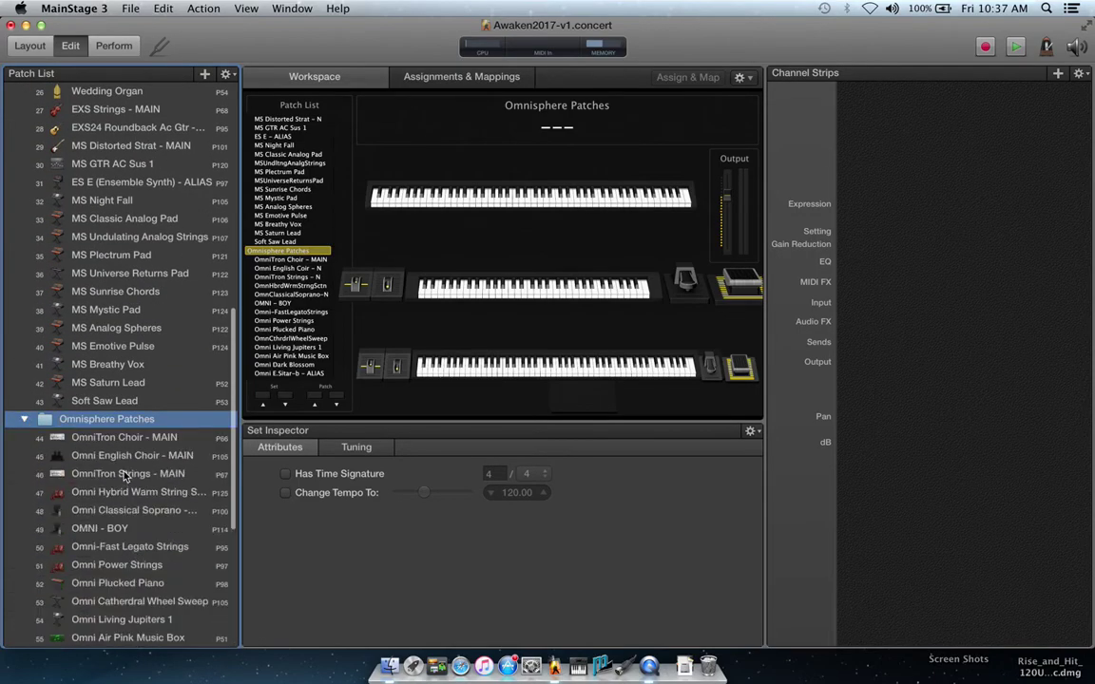
{"action": "scroll", "coordinate": [114, 456], "scroll_direction": "down", "scroll_amount": 8}
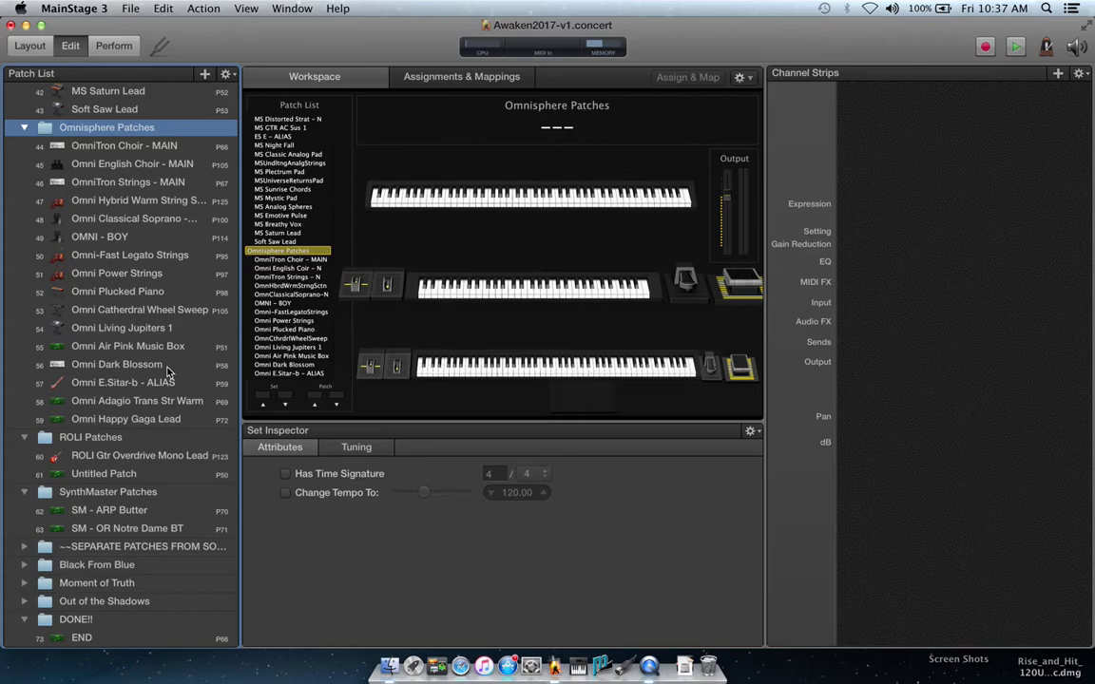
{"action": "scroll", "coordinate": [152, 333], "scroll_direction": "up", "scroll_amount": 15}
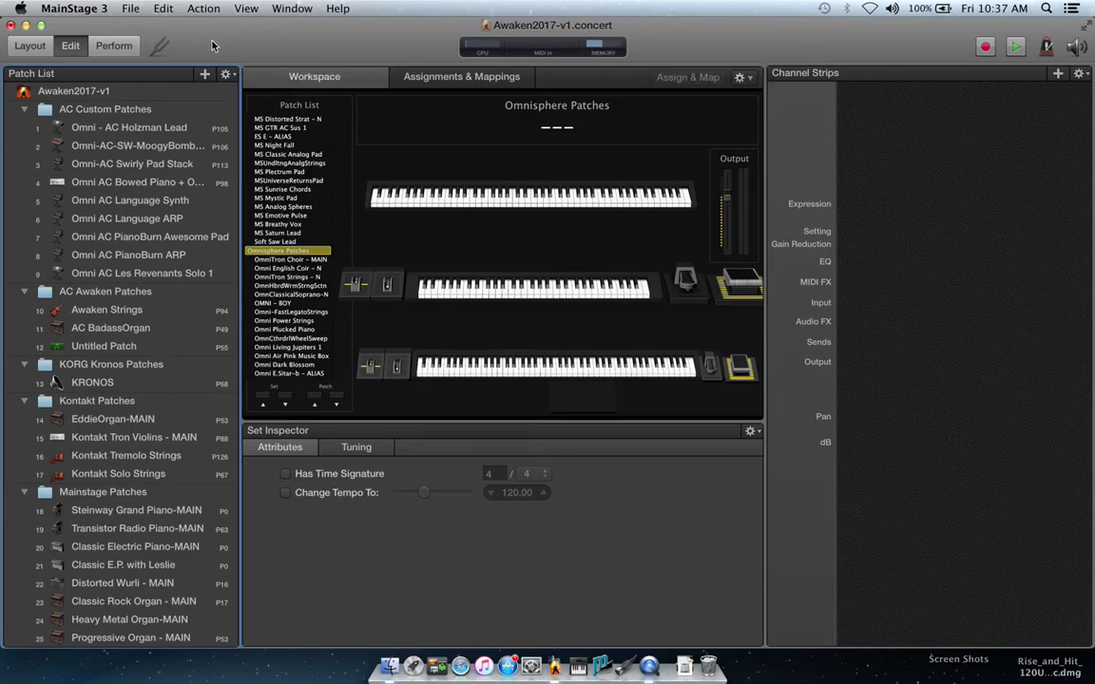
Step: Save the concert and collapse the sets from AC Custom Patches through SynthMaster Patches
{"action": "key", "text": "super+s"}
{"action": "left_click", "coordinate": [25, 110]}
{"action": "left_click", "coordinate": [25, 126]}
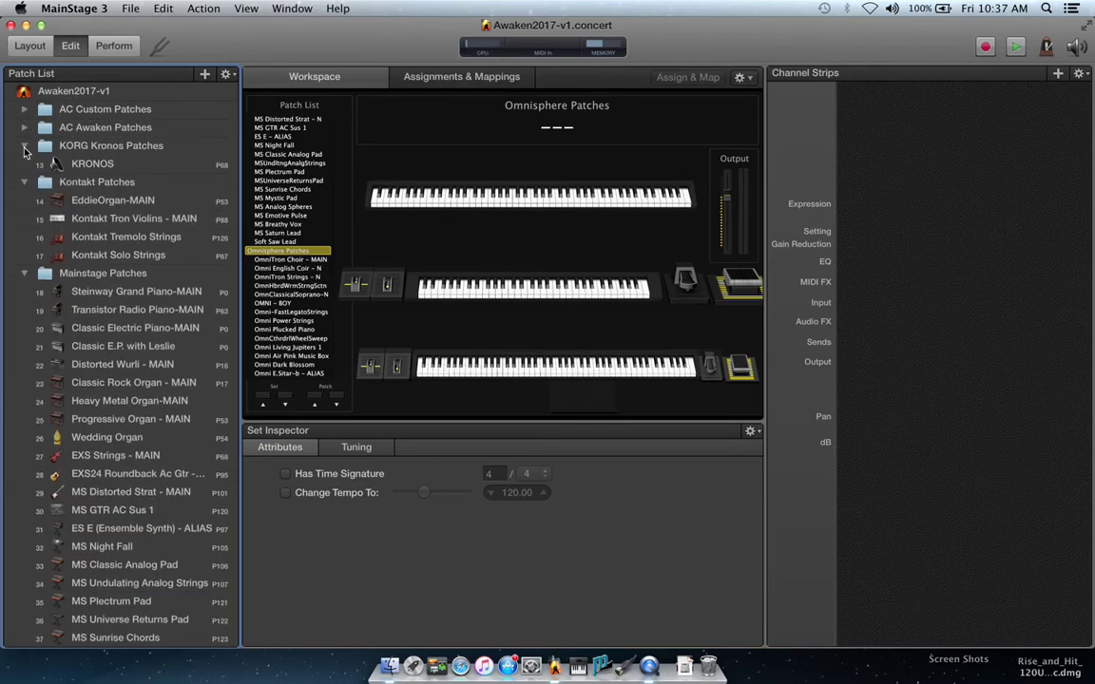
{"action": "left_click", "coordinate": [25, 145]}
{"action": "left_click", "coordinate": [25, 164]}
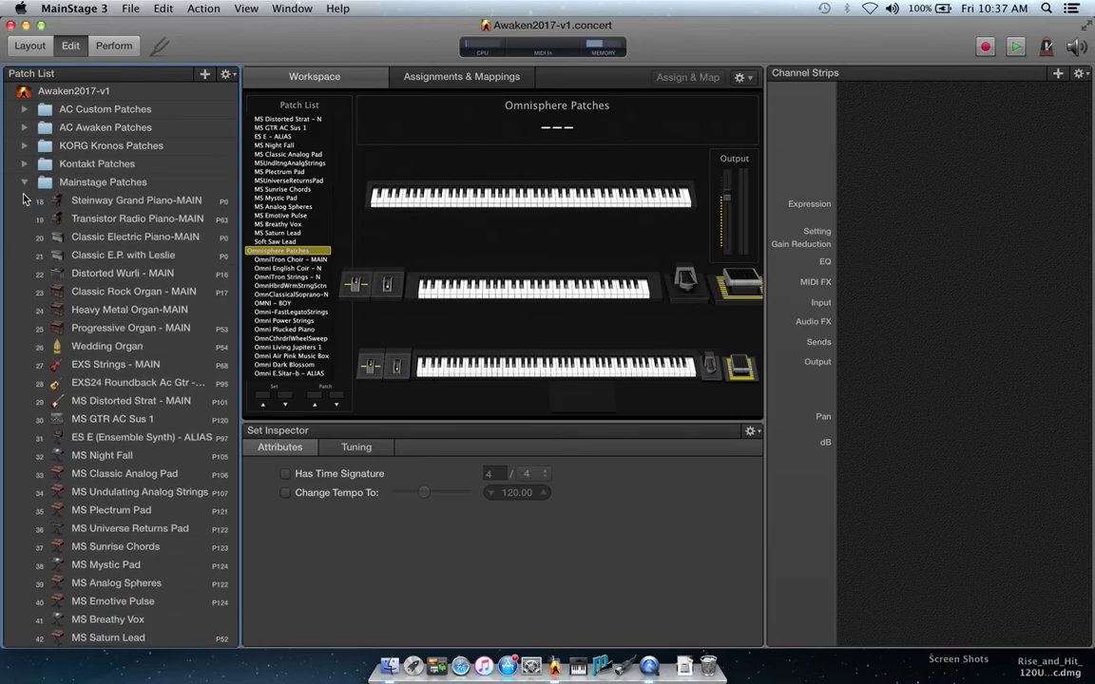
{"action": "left_click", "coordinate": [25, 183]}
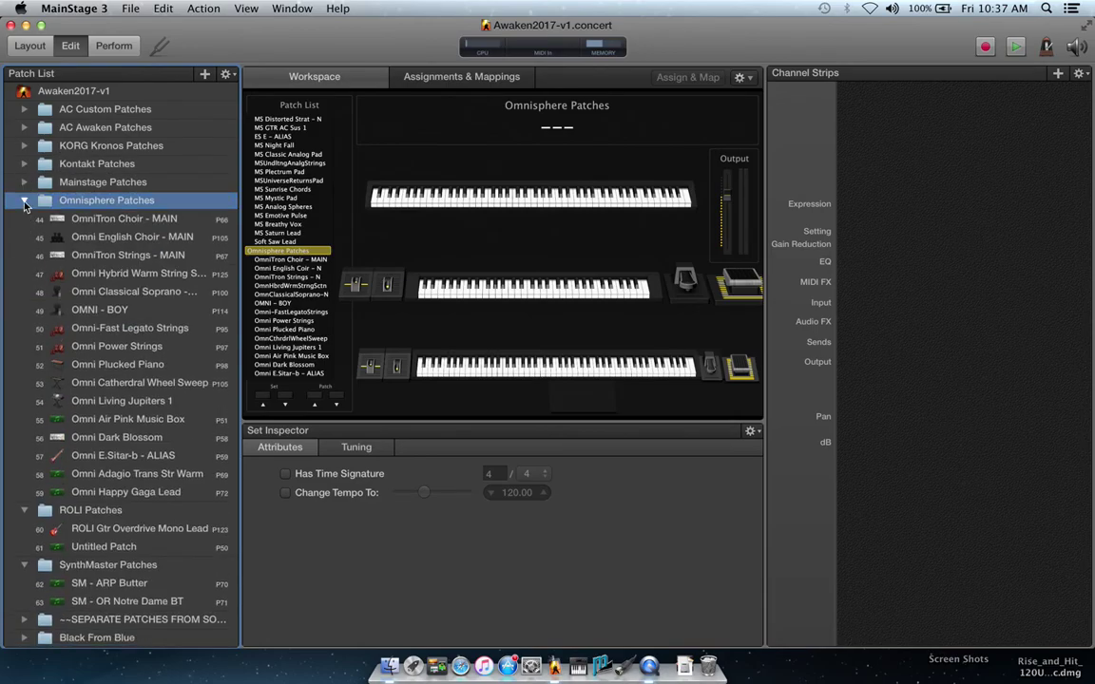
{"action": "left_click", "coordinate": [25, 200]}
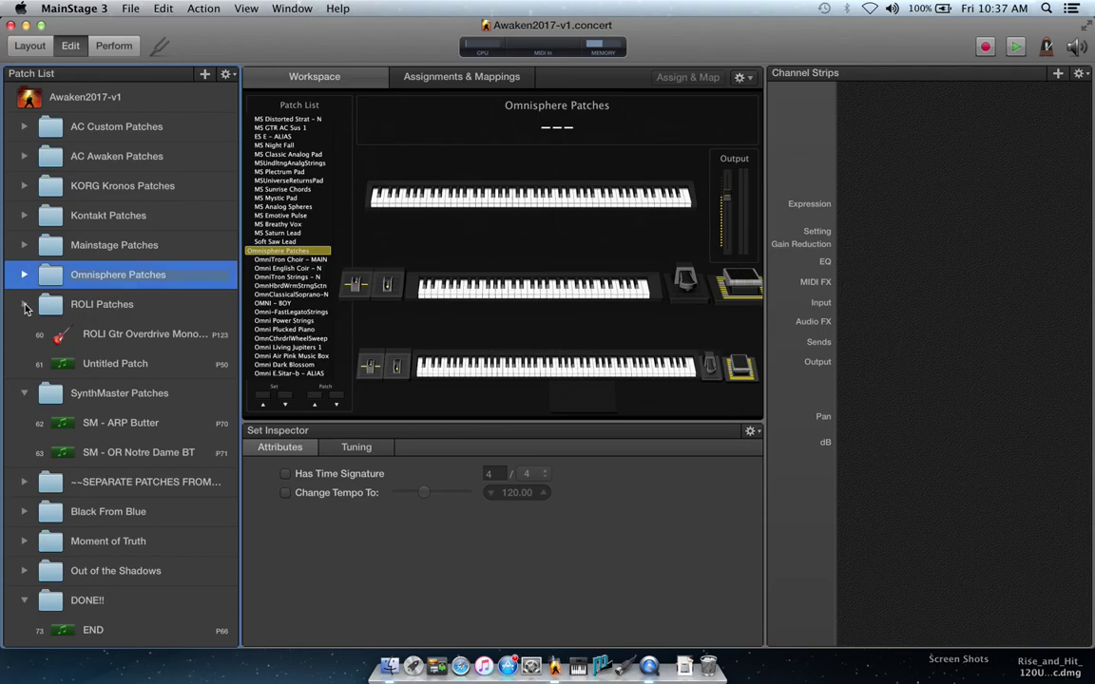
{"action": "left_click", "coordinate": [24, 304]}
{"action": "left_click", "coordinate": [25, 330]}
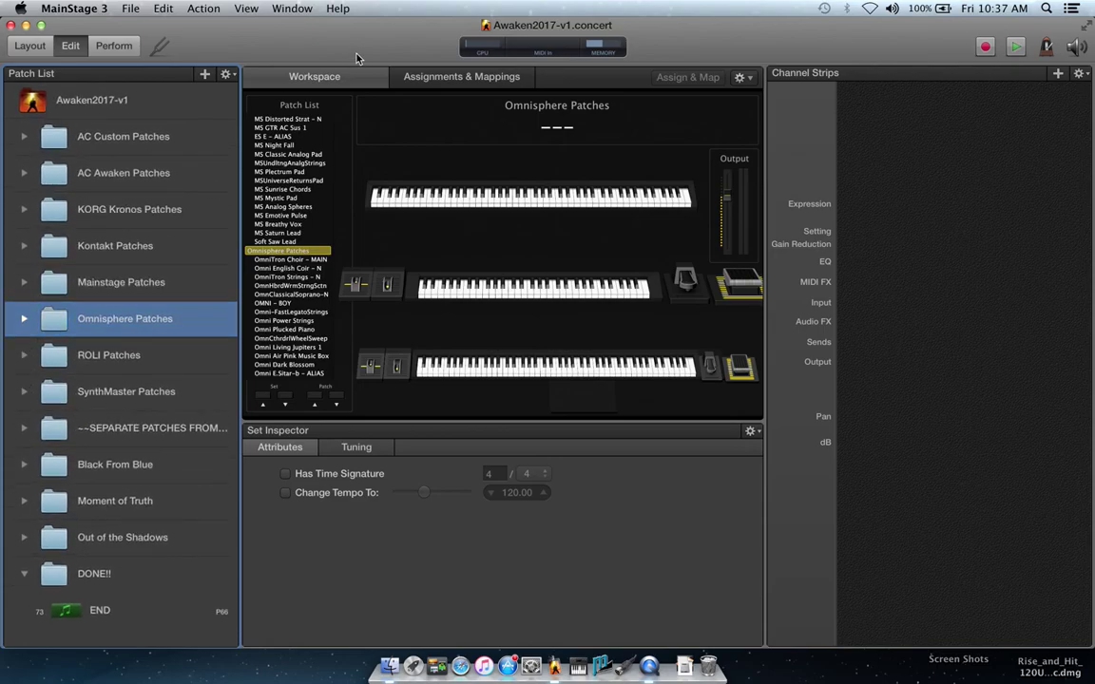